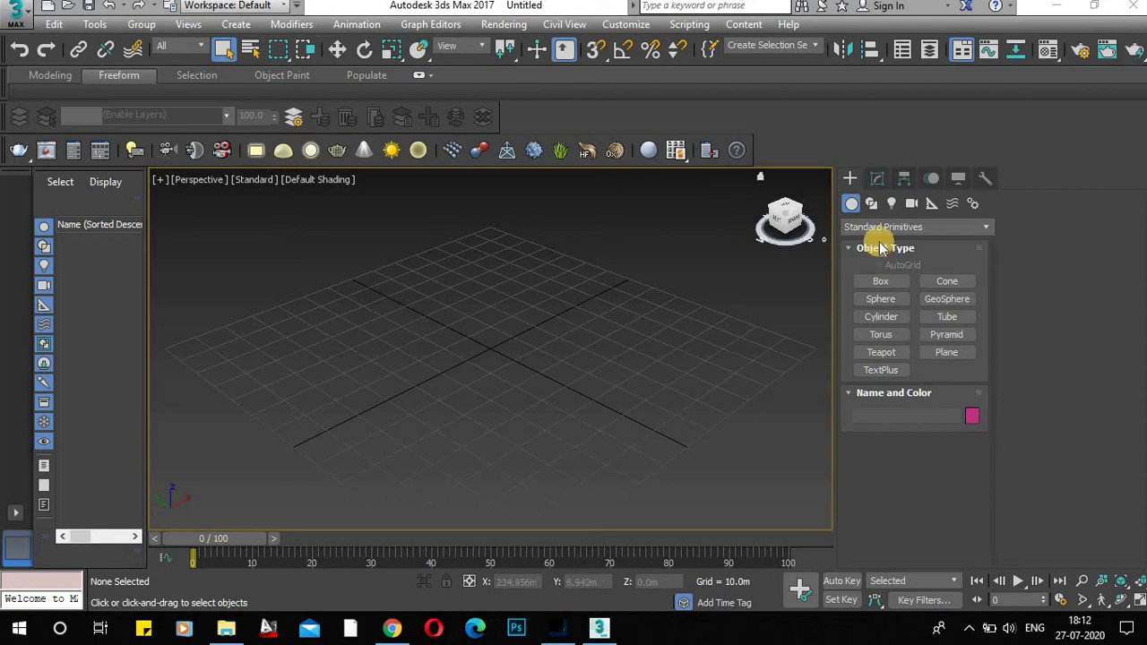
Prepare the Line spline tool in a maximized Top viewport with the drag type set to Bezier.
left_click(872, 206)
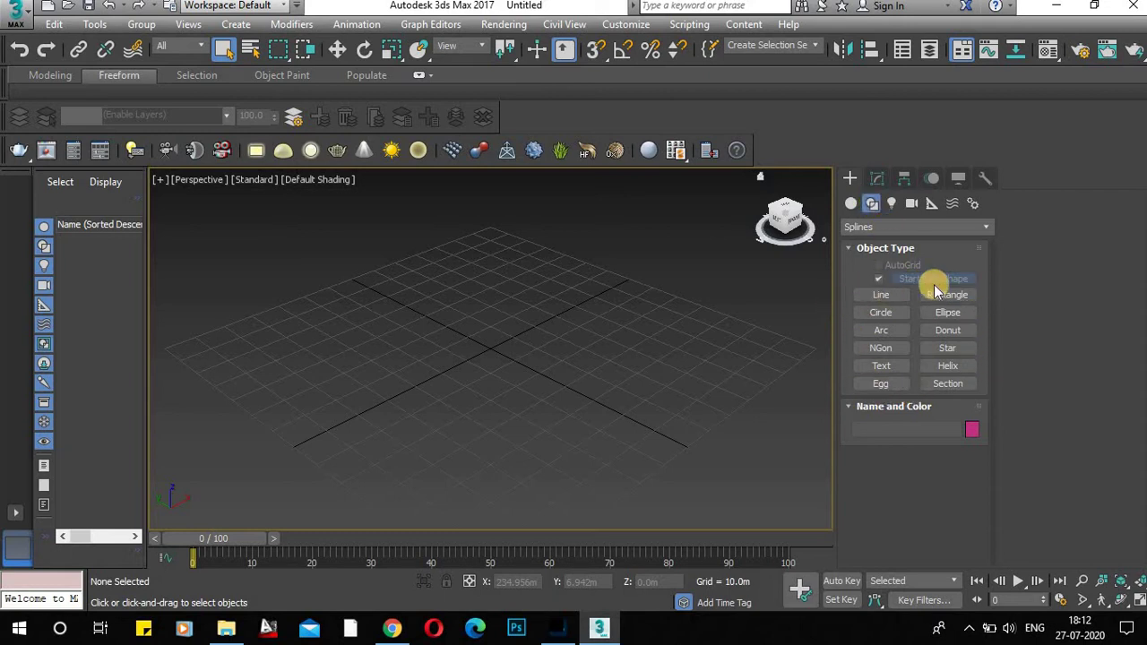
left_click(882, 296)
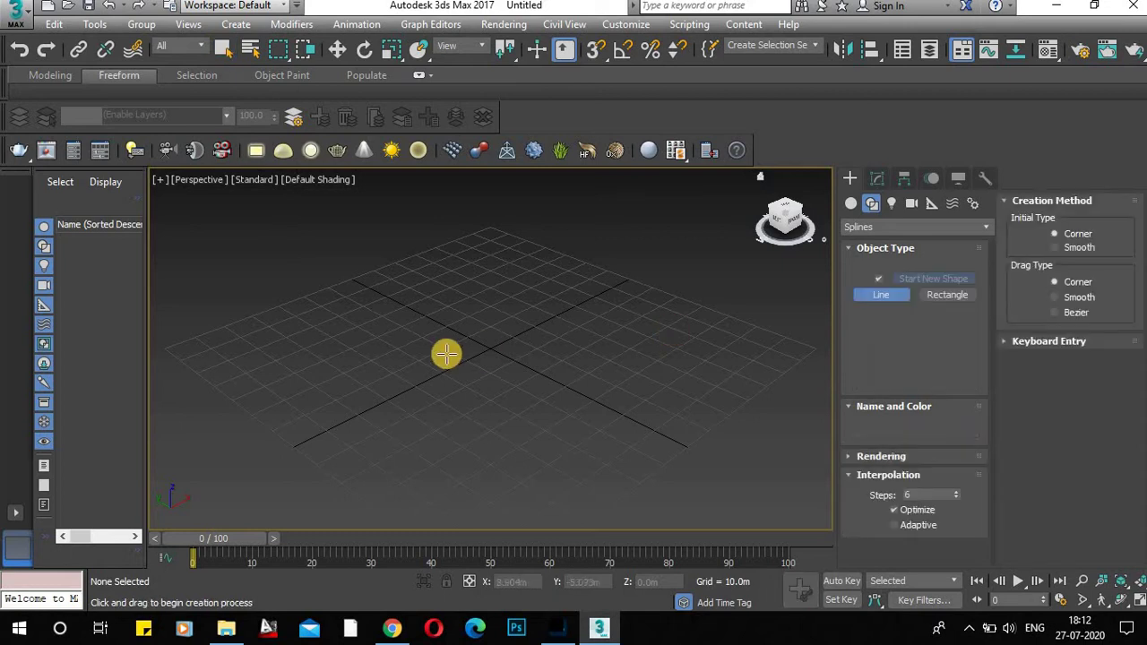
right_click(290, 273)
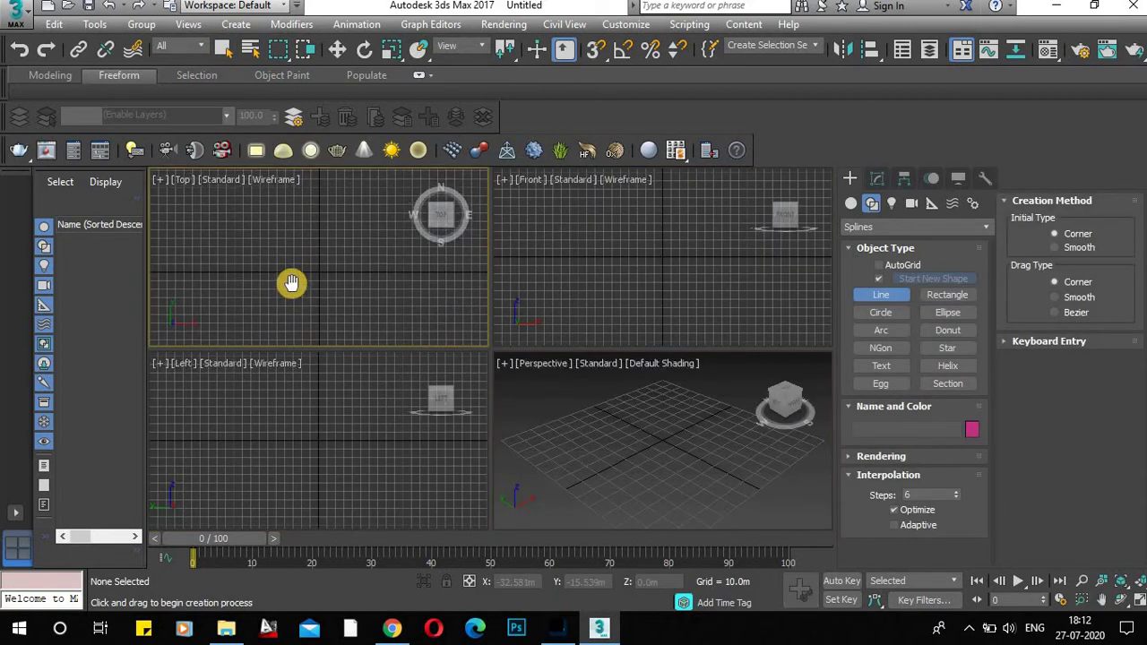
key("alt+w")
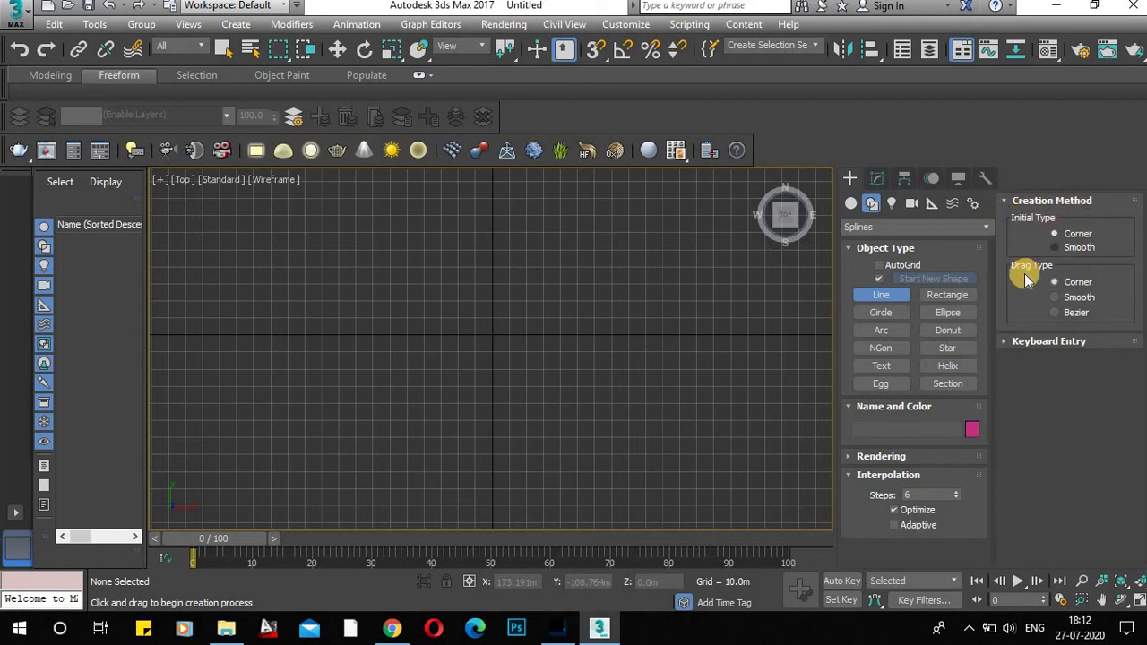
left_click(1053, 313)
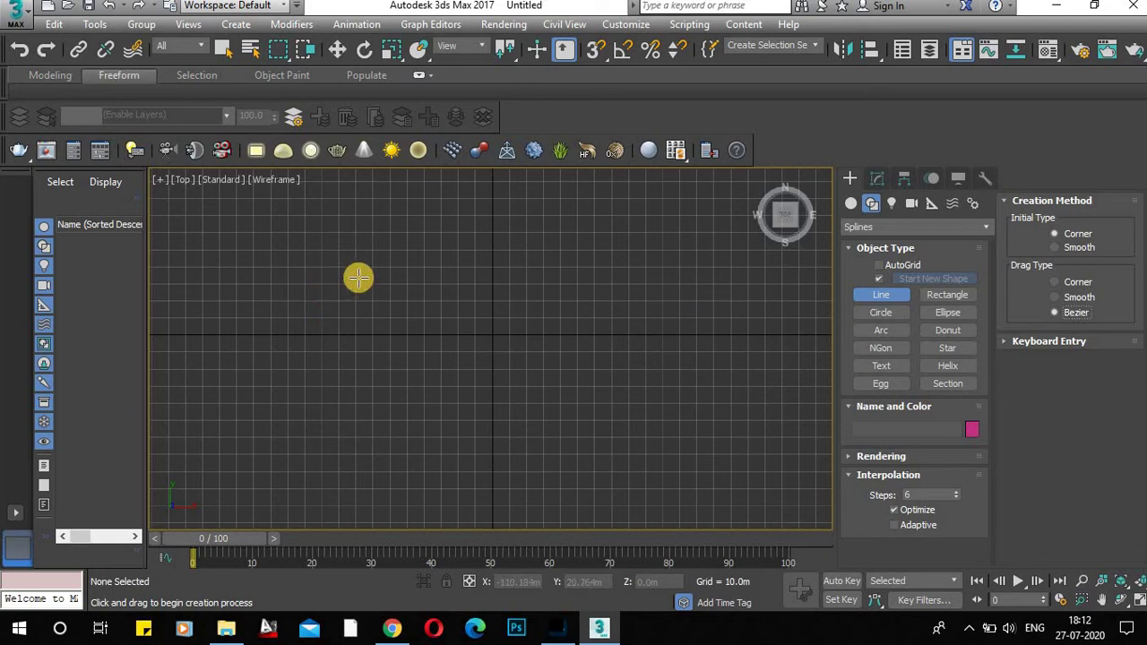
Draw a straight-segment zigzag spline with three peaks above the horizontal axis, turning back below it toward the centre.
left_click(304, 300)
left_click(429, 219)
left_click(482, 283)
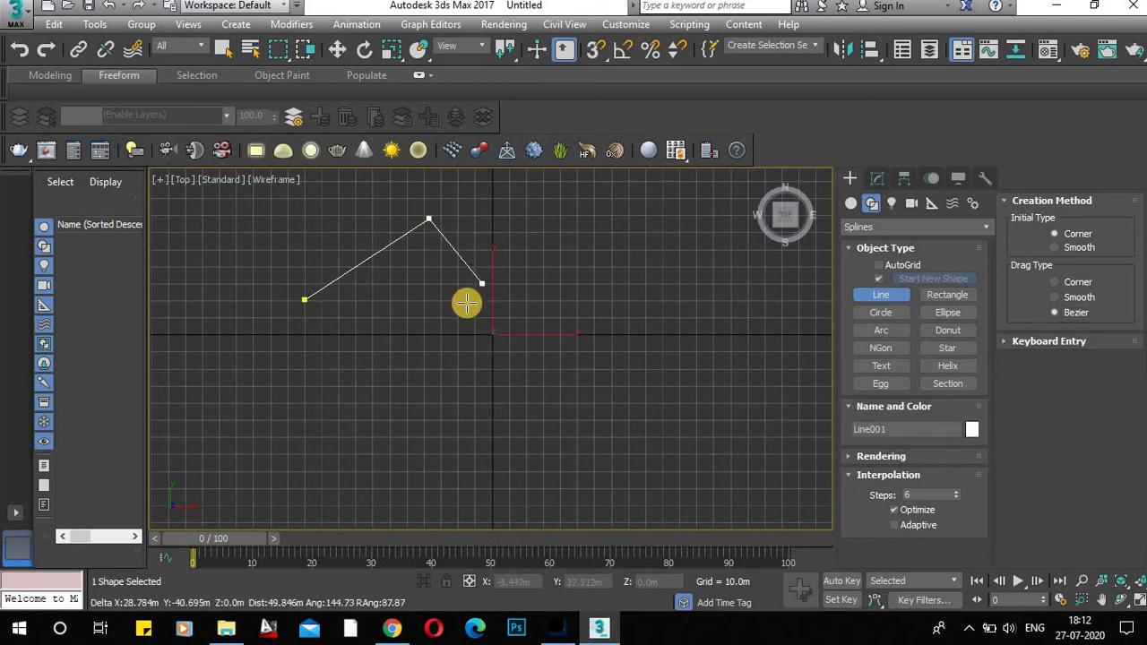
left_click(482, 321)
left_click(581, 225)
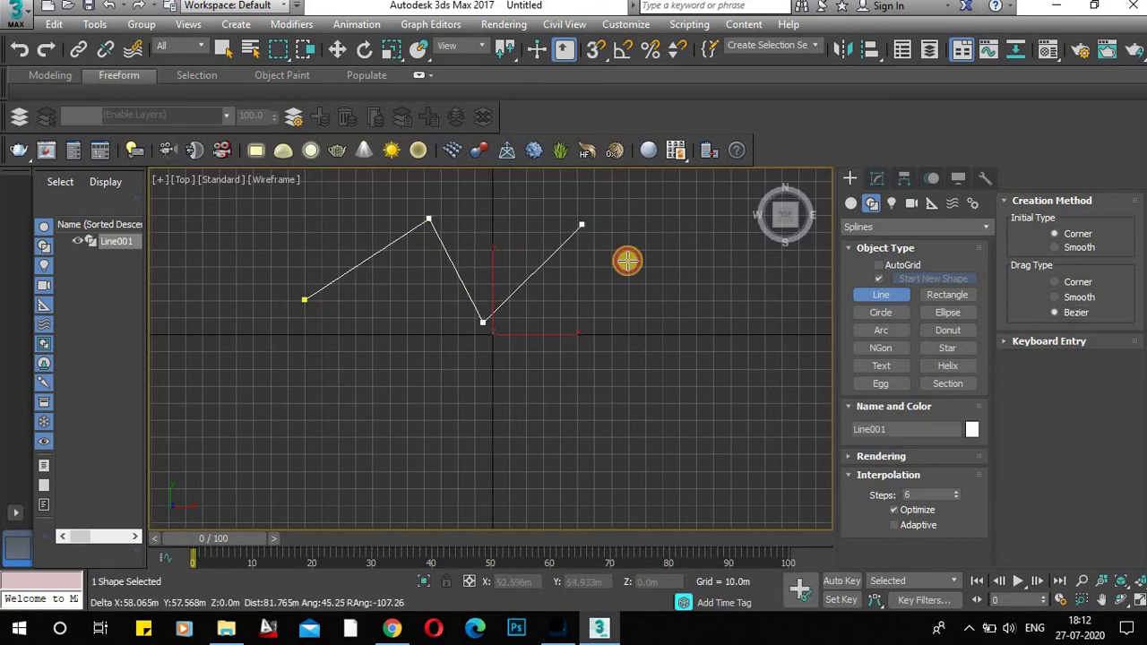
left_click(667, 319)
left_click(688, 230)
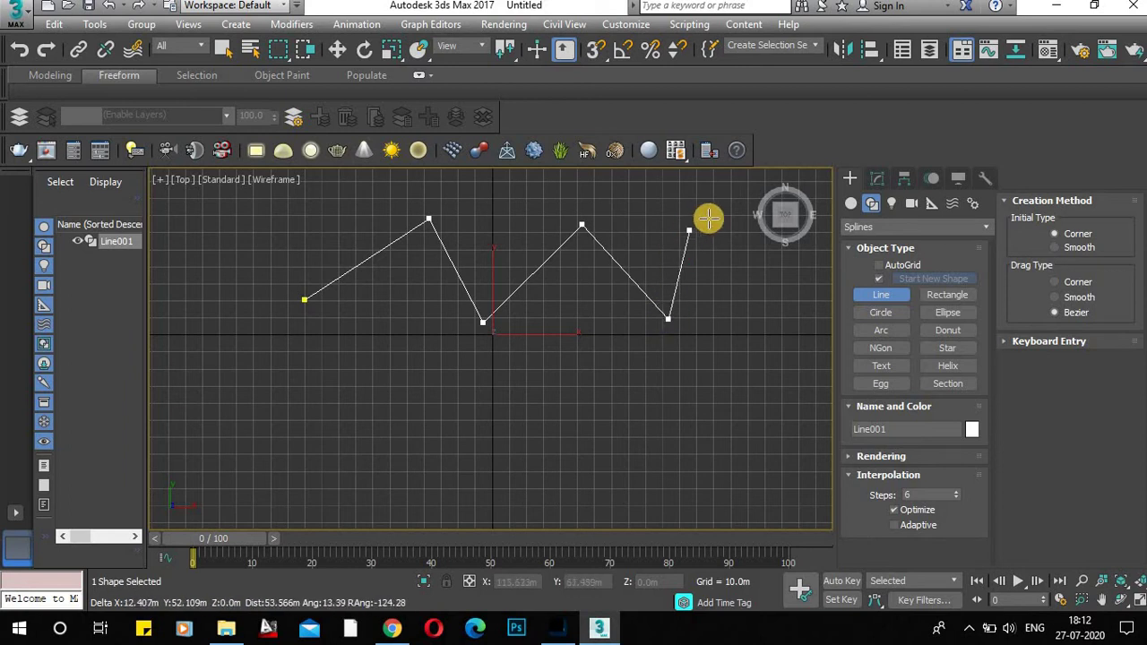
left_click(716, 216)
left_click(785, 318)
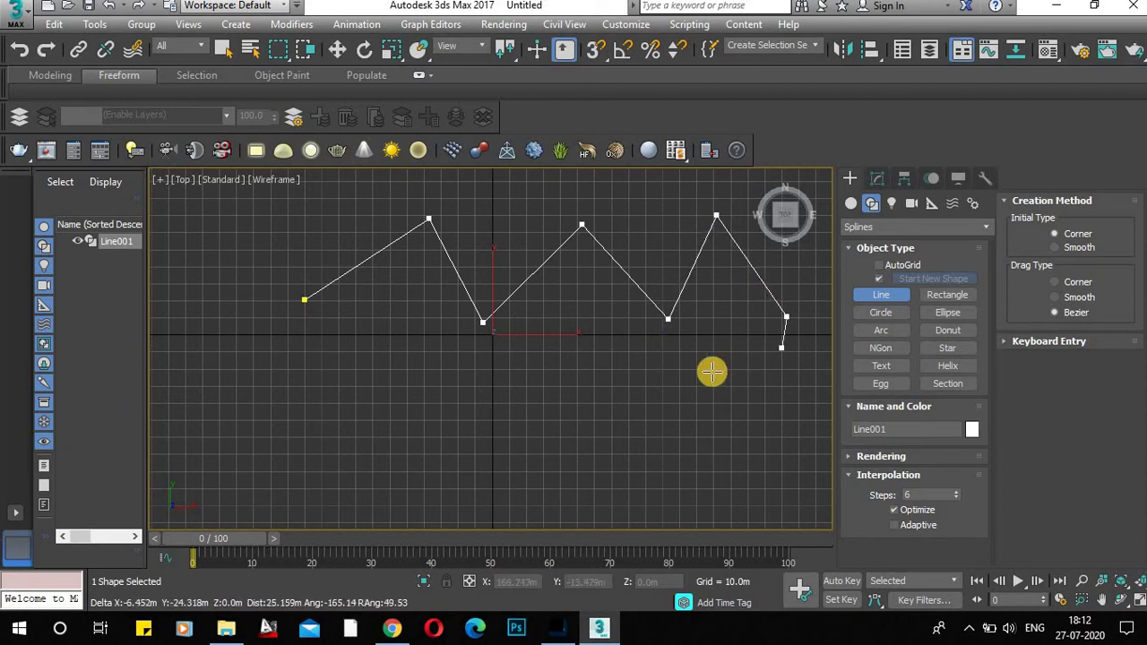
left_click(699, 377)
left_click(585, 339)
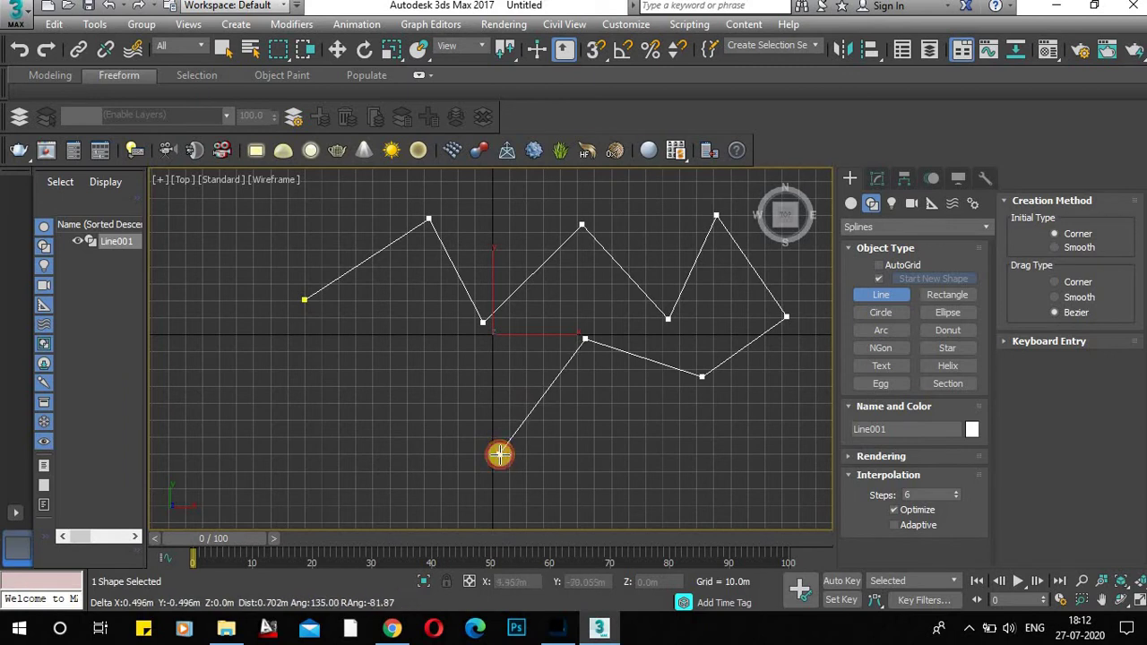
Continue the zigzag spline with curved Bezier sections along its lower and western sides and close it at the start point.
left_click_drag(499, 455, 386, 432)
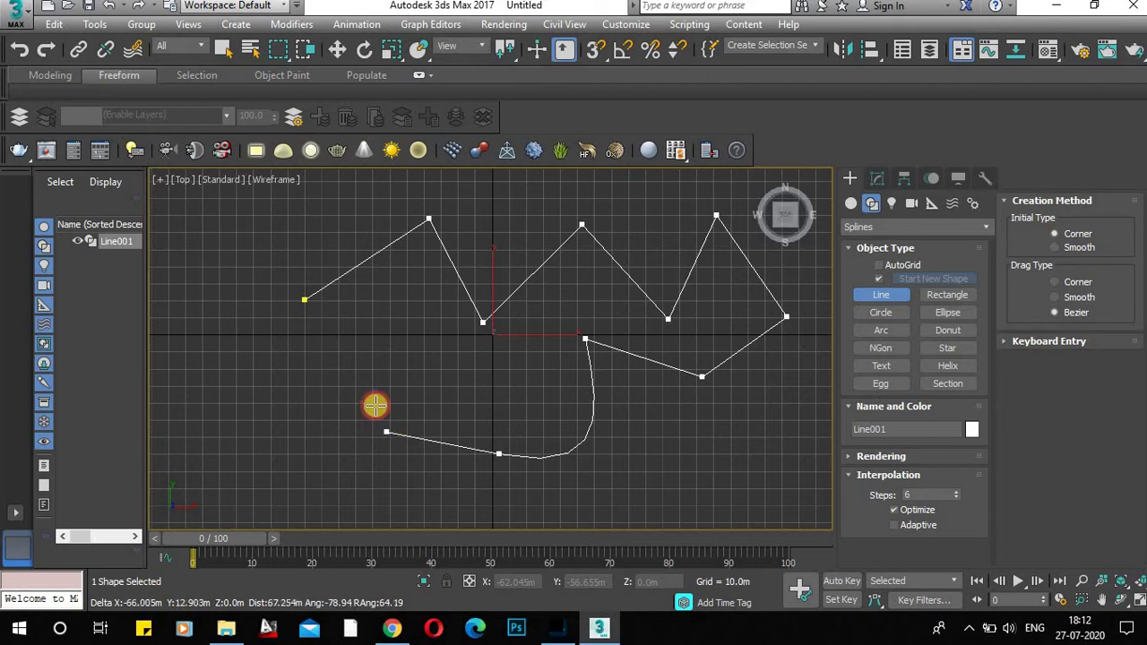
left_click(327, 366)
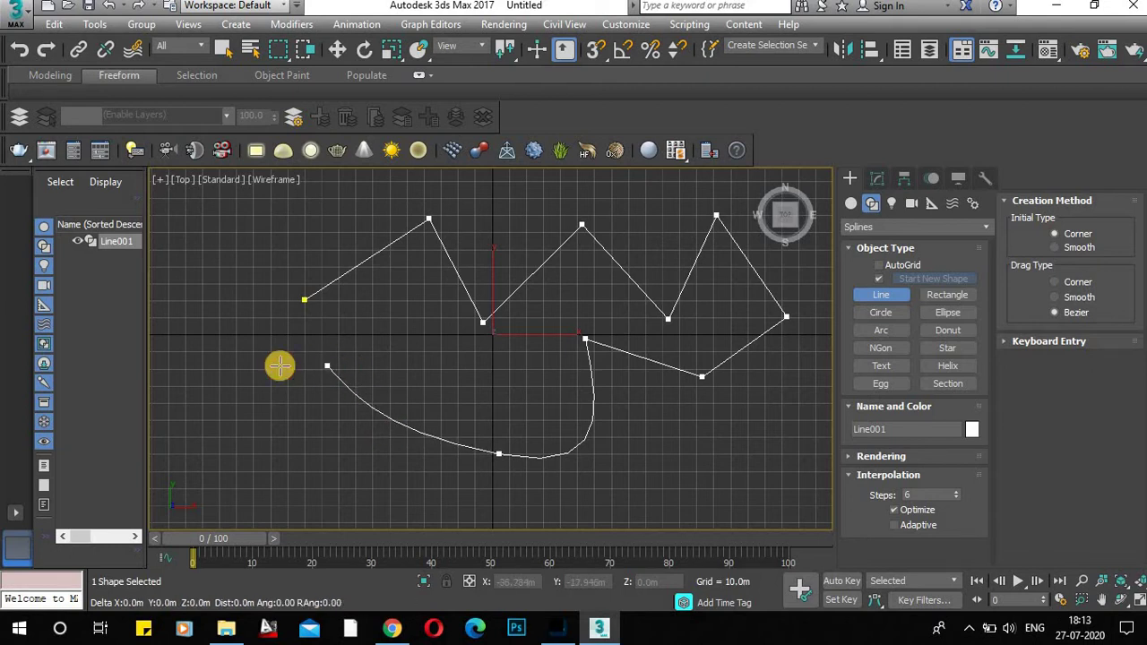
left_click(226, 380)
left_click(211, 317)
left_click(211, 283)
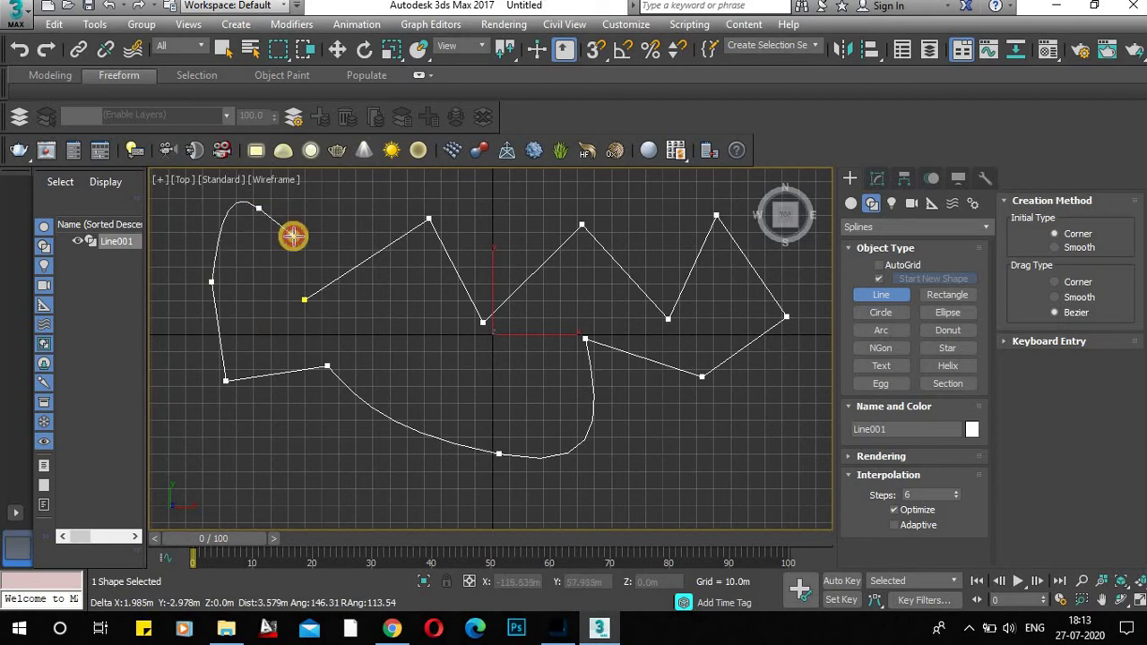
left_click(302, 300)
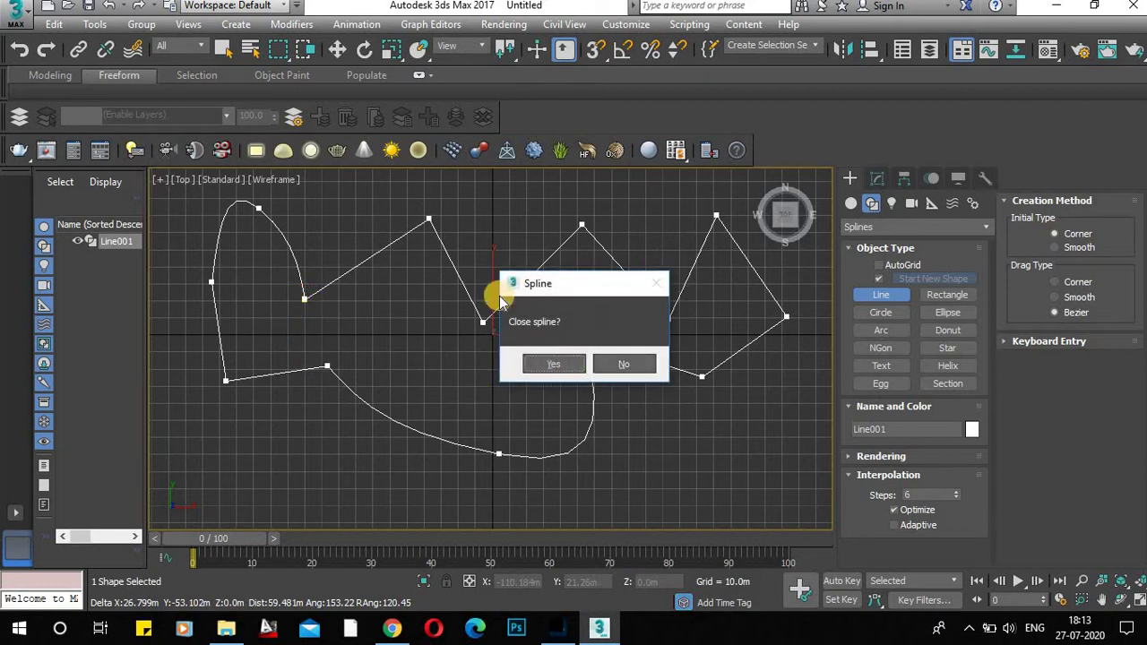
left_click(553, 366)
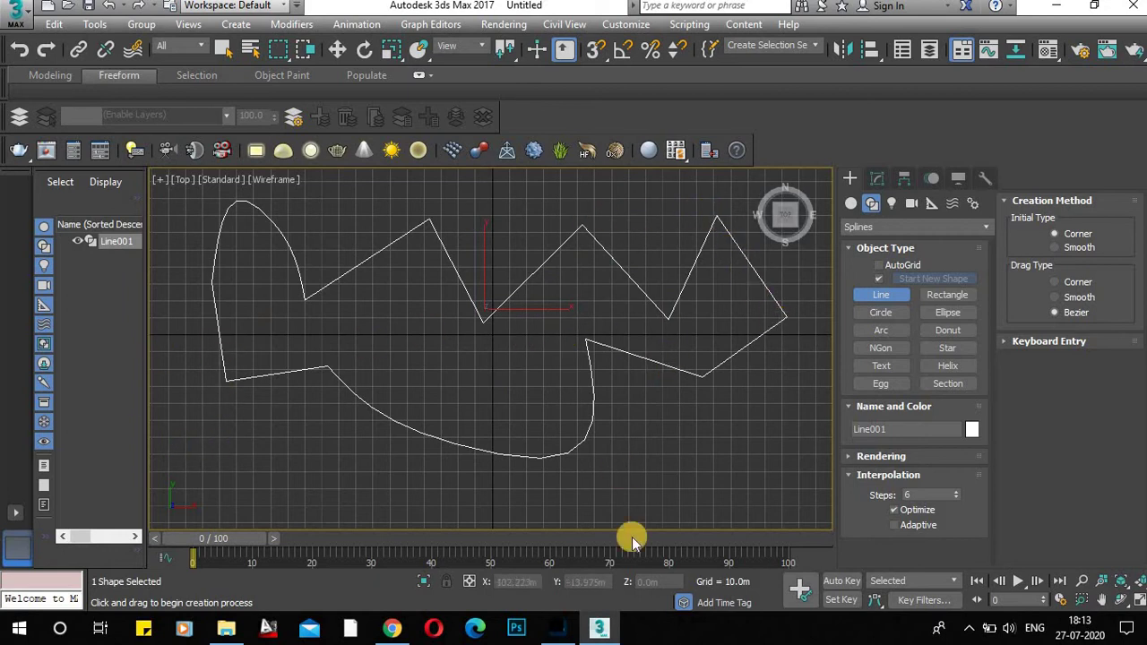
Set both the initial type and the drag type of the Line tool to Smooth.
left_click(1054, 247)
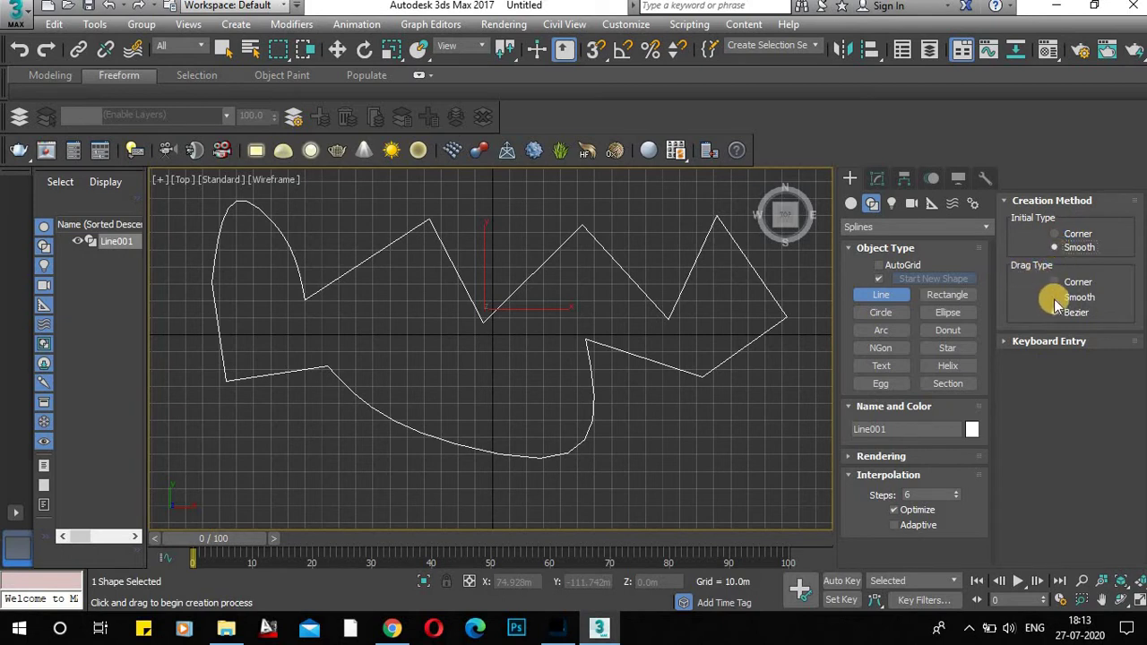
left_click(1055, 296)
middle_click_drag(662, 474, 538, 422)
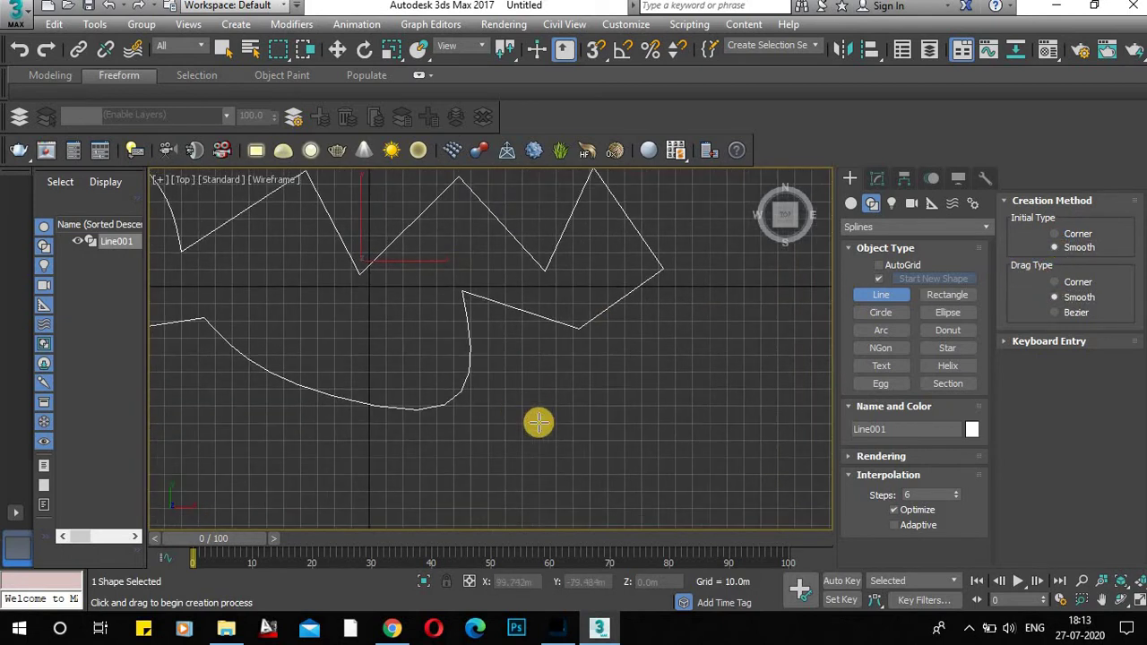
scroll(568, 404, "down", 2)
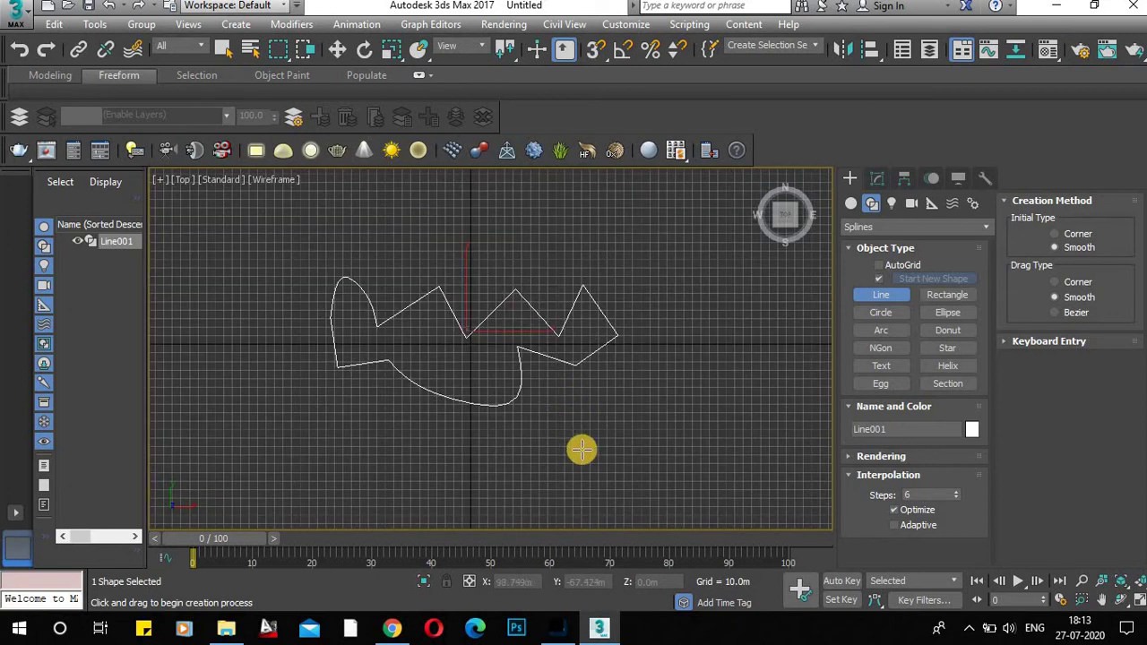
middle_click_drag(603, 361, 625, 303)
scroll(573, 303, "up", 4)
scroll(448, 358, "down", 3)
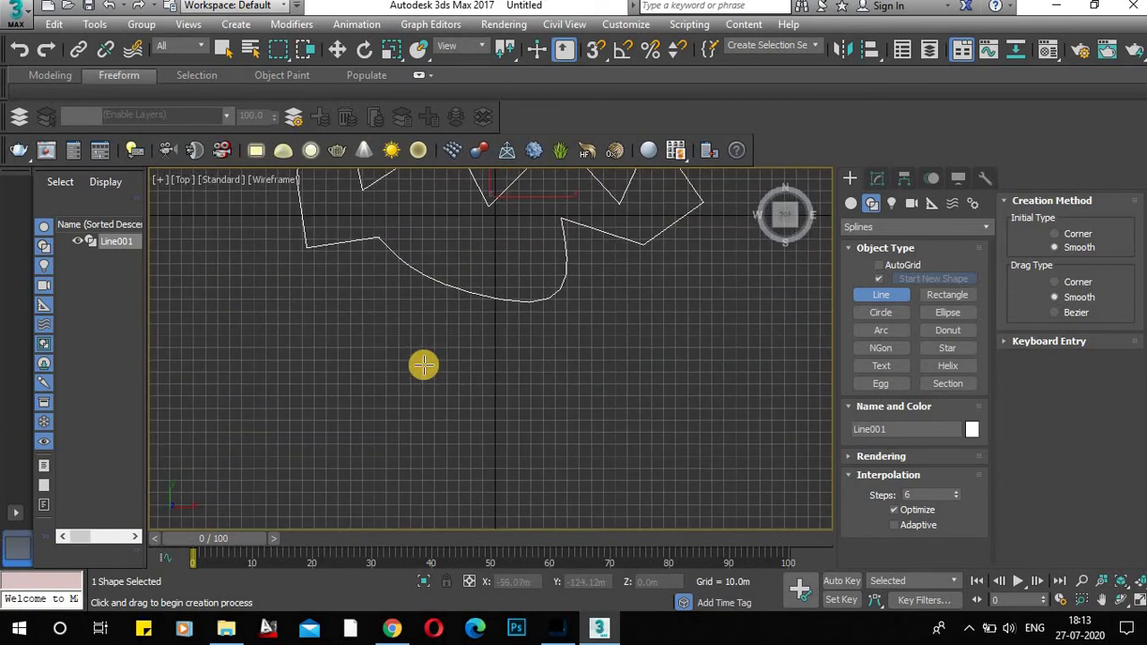
scroll(421, 365, "up", 2)
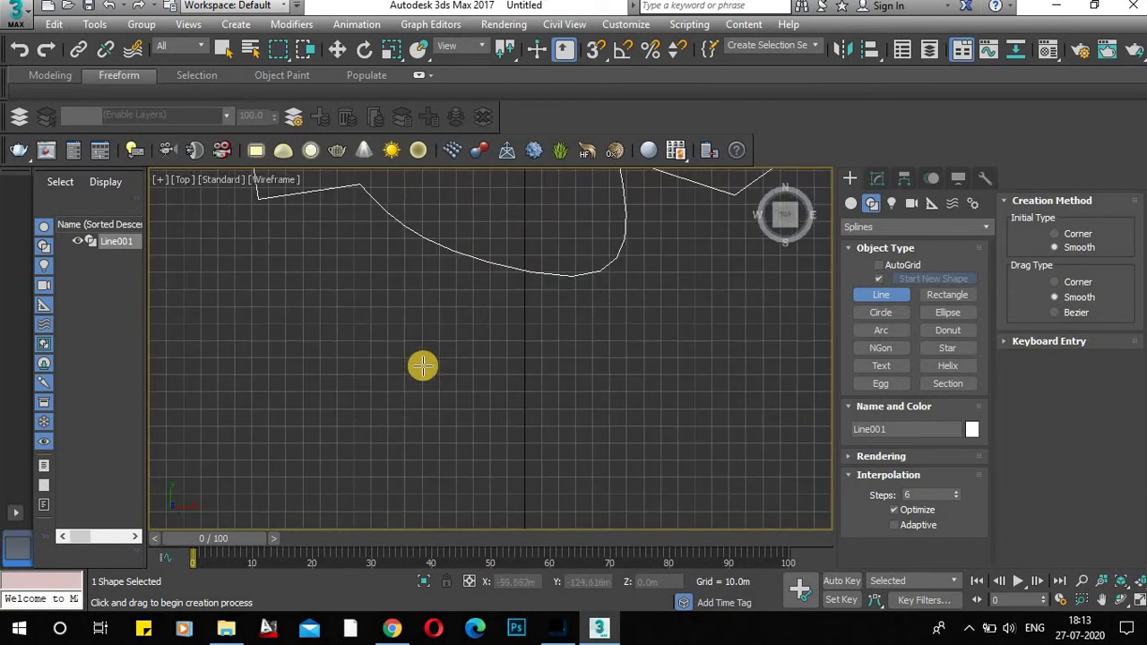
Draw the wavy upper edge of a second spline with smooth points below the first shape.
left_click(327, 398)
left_click(495, 344)
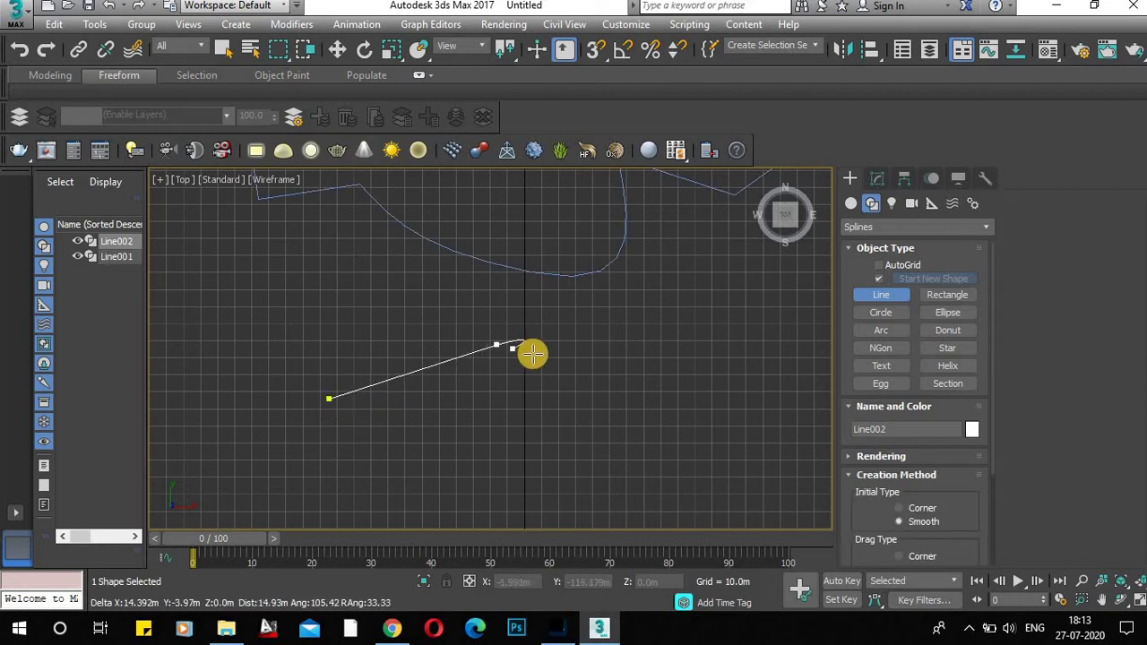
left_click(644, 405)
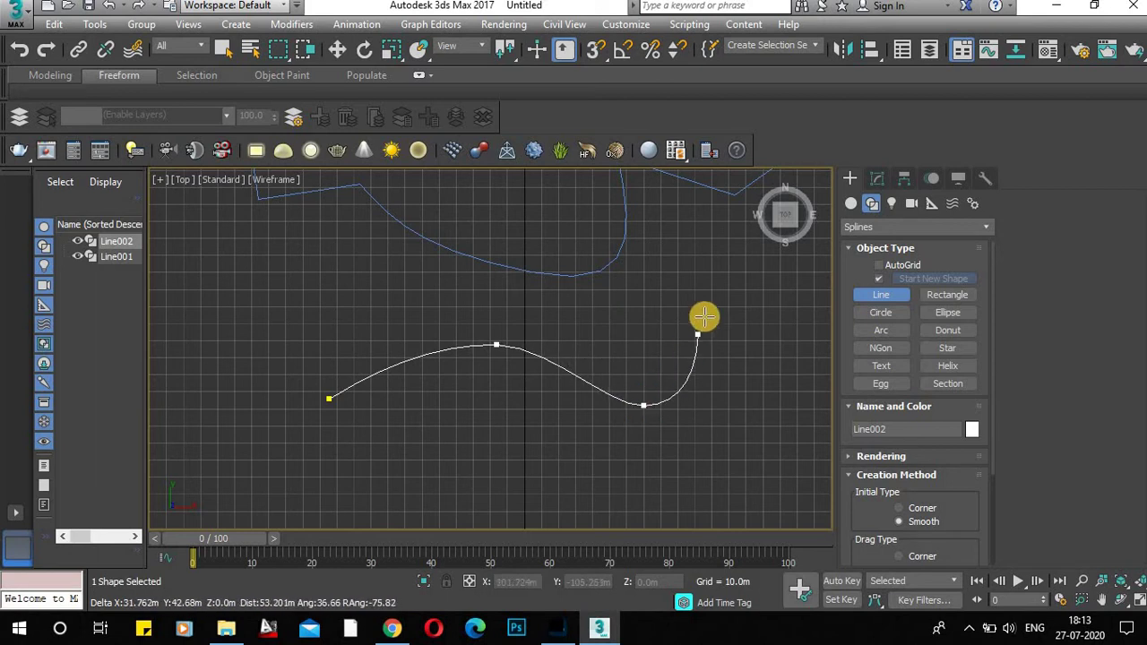
left_click(735, 330)
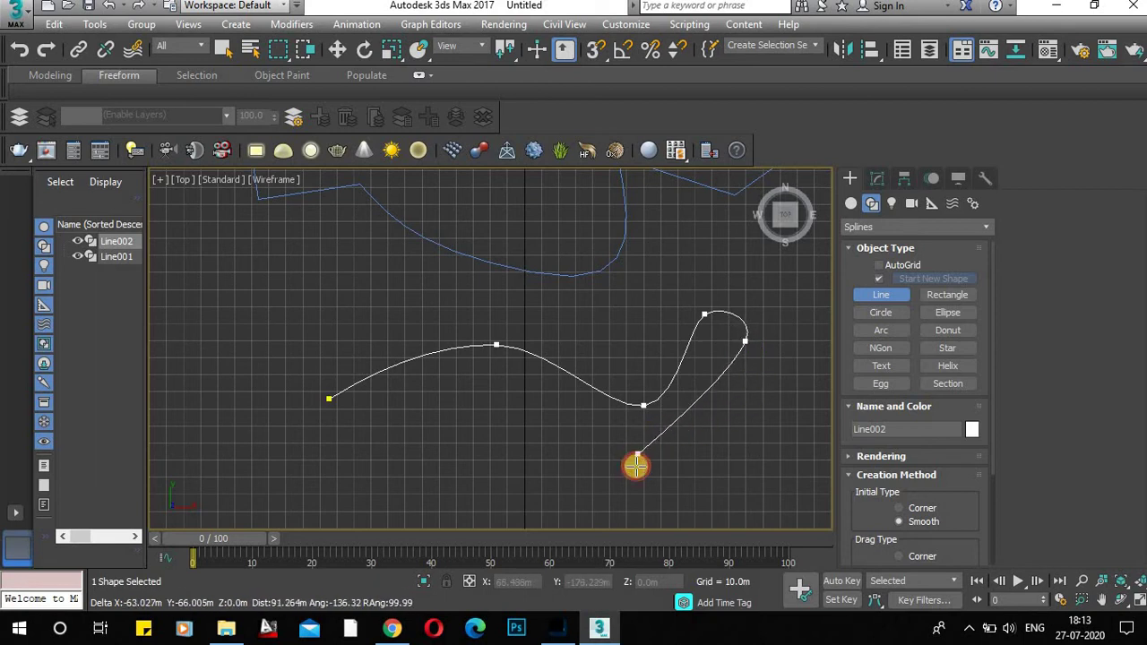
left_click(624, 453)
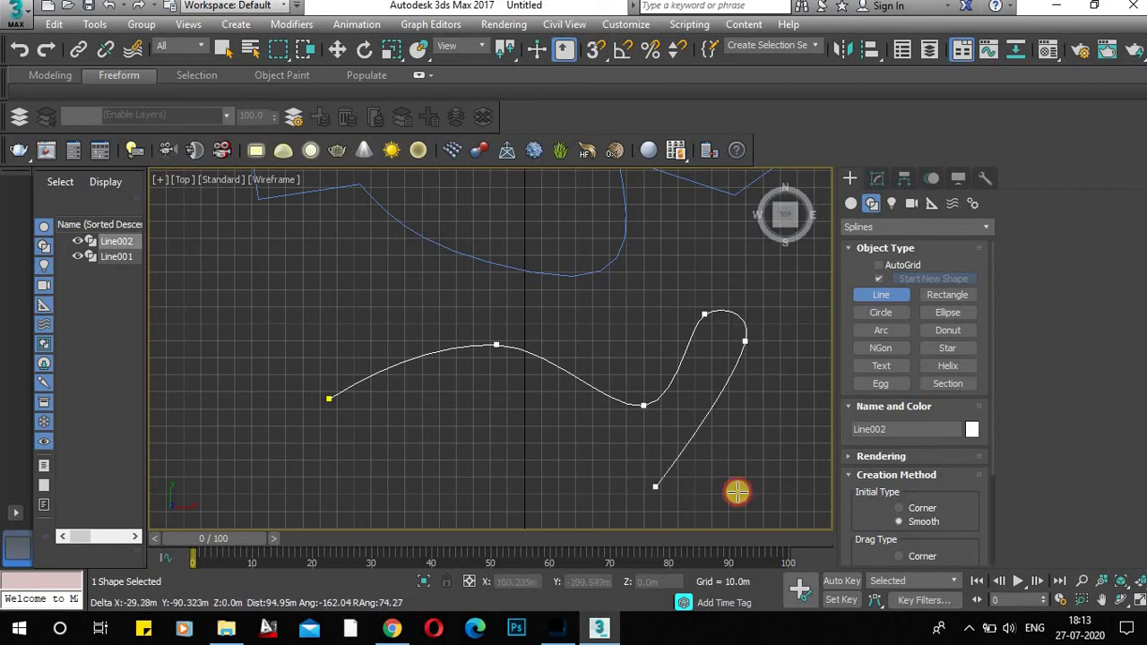
left_click(815, 446)
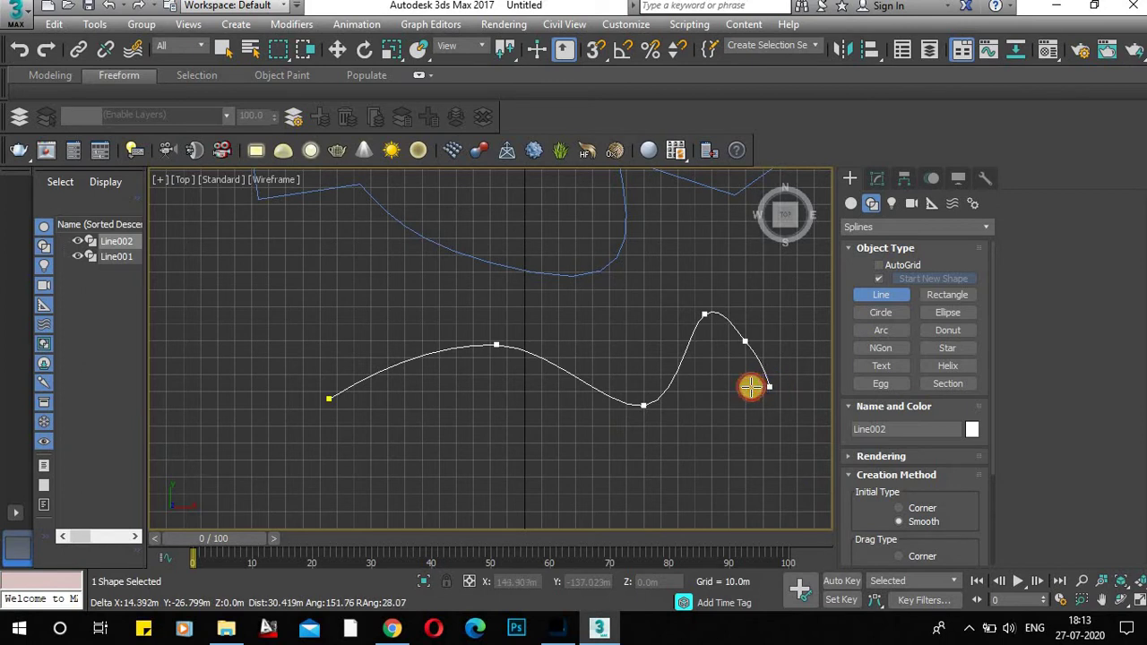
left_click(740, 393)
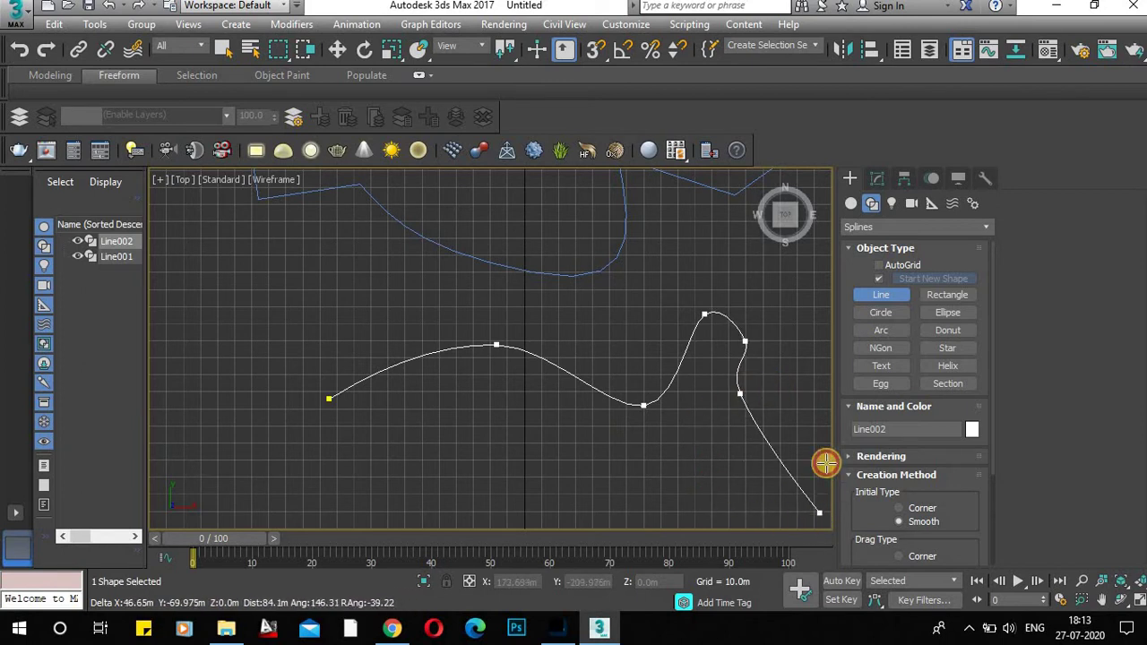
left_click(807, 414)
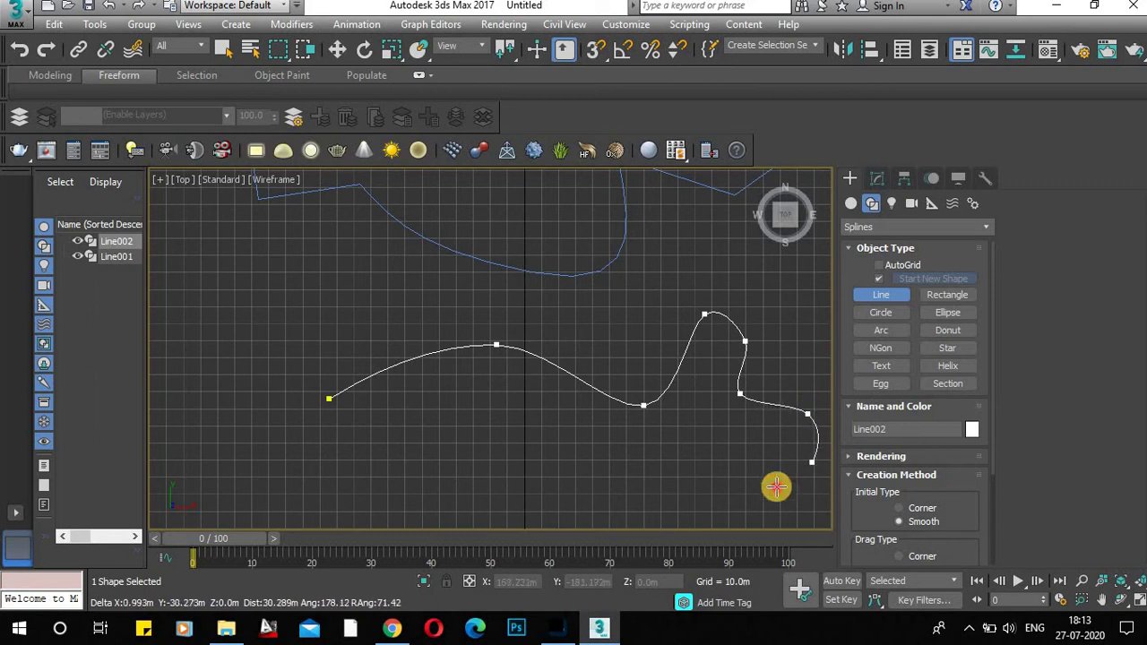
Bring the second spline back along its lower edge and close it at the start point.
left_click(457, 445)
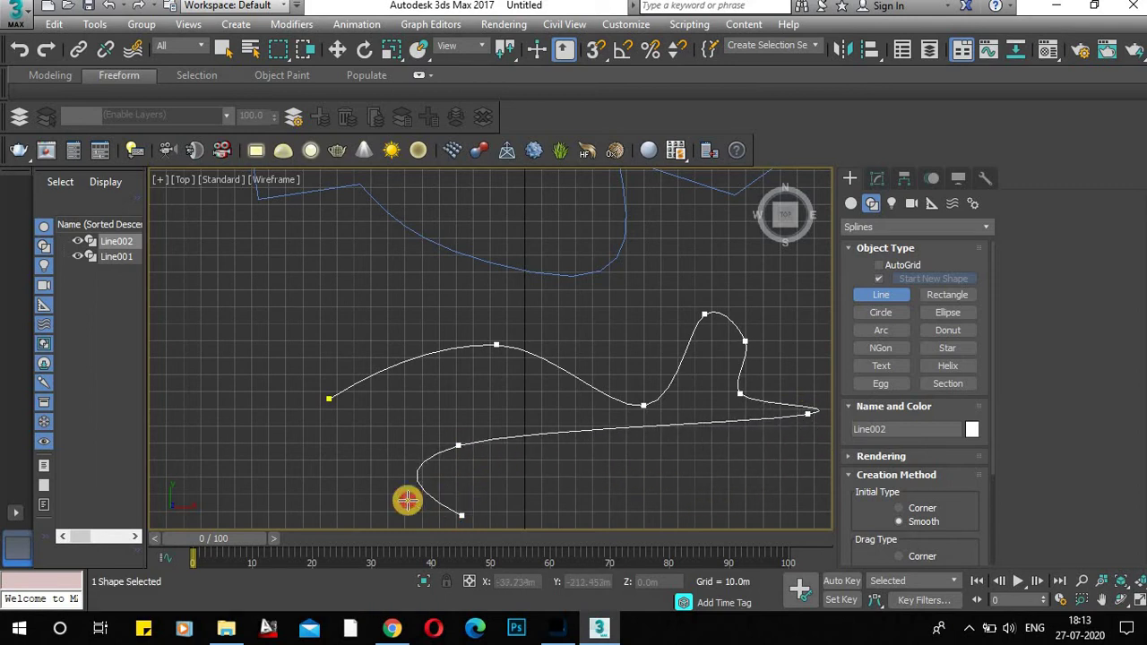
left_click(331, 470)
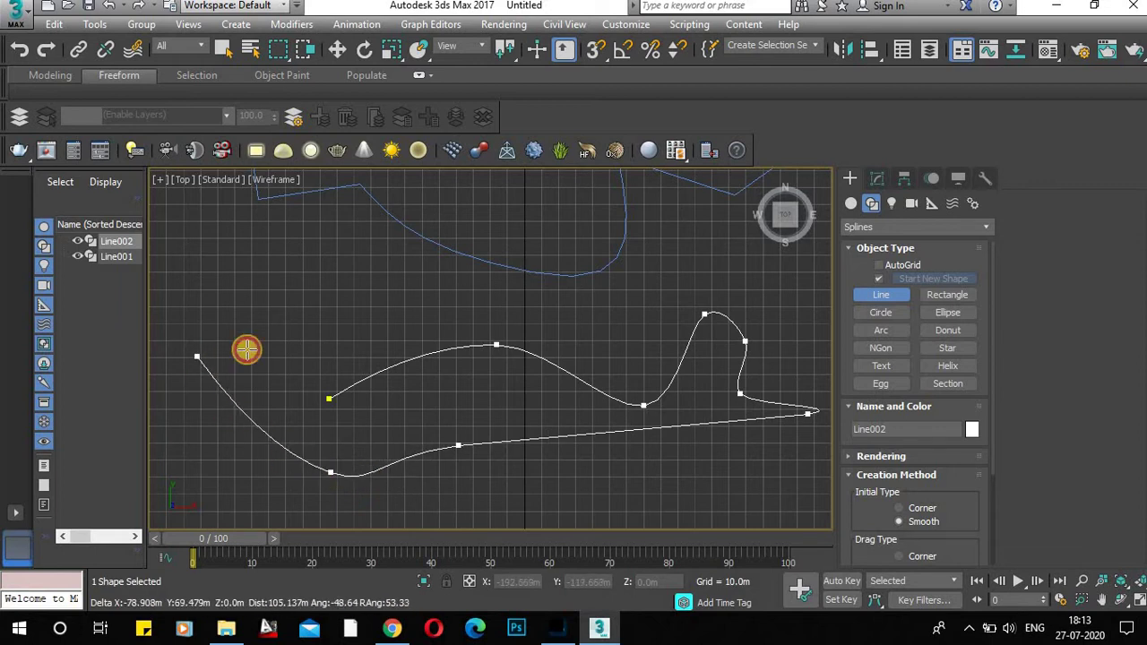
left_click(327, 397)
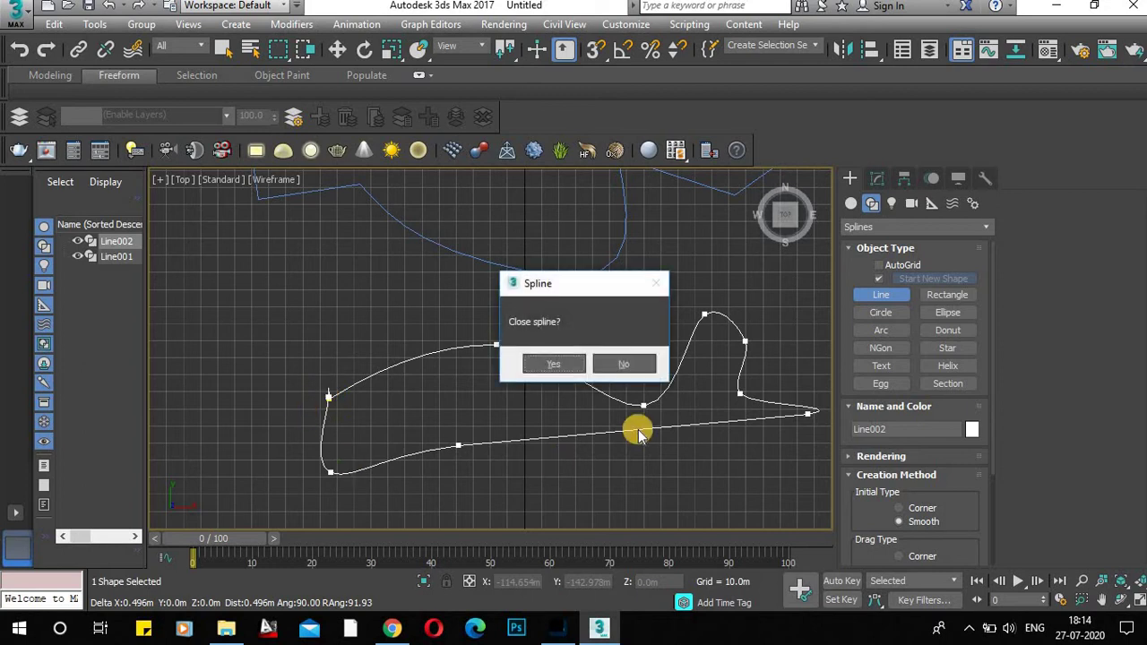
left_click(548, 366)
scroll(486, 376, "down", 4)
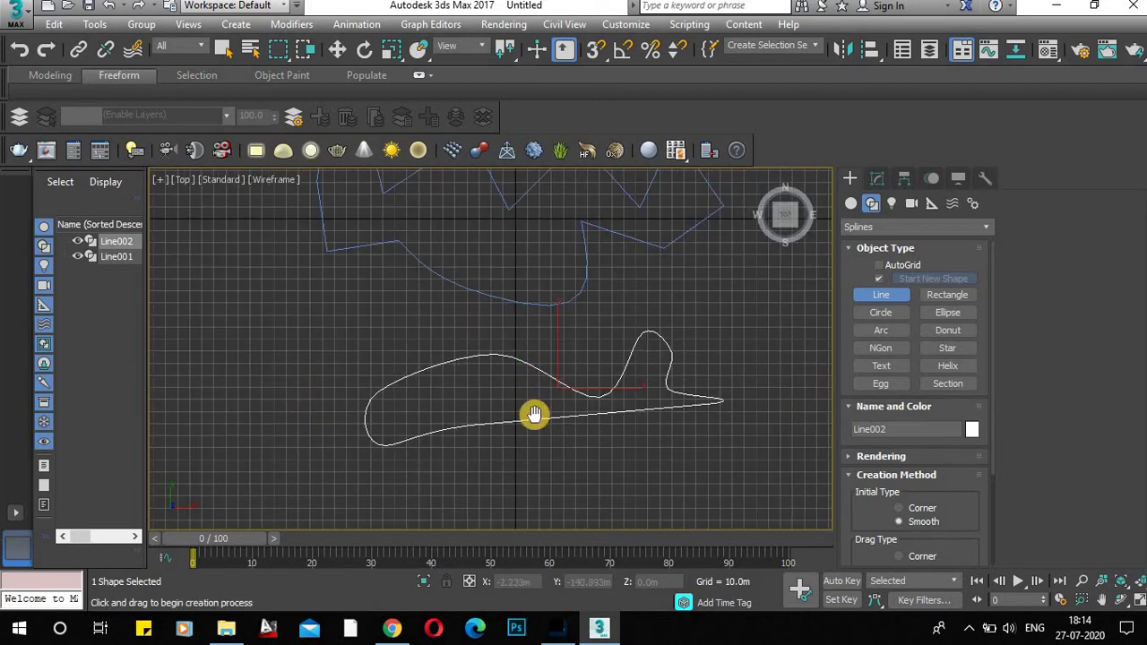
scroll(673, 375, "down", 2)
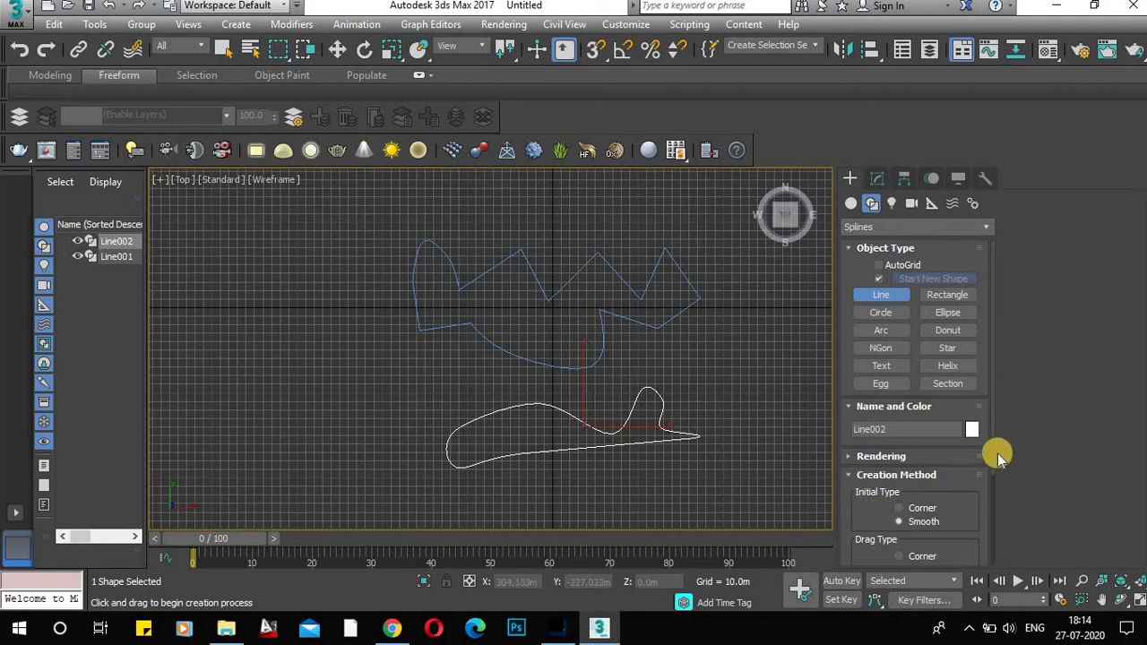
Set the Line tool's initial type back to Corner and dismiss the autosave error dialogs.
left_click_drag(994, 392, 996, 543)
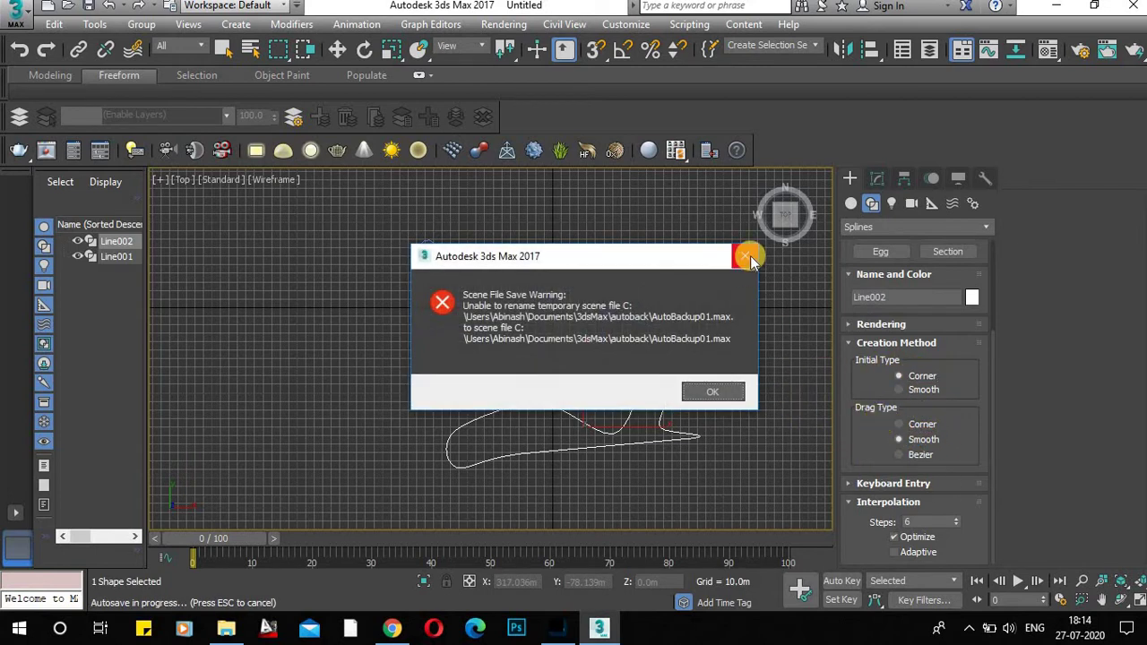
left_click(748, 257)
left_click(626, 378)
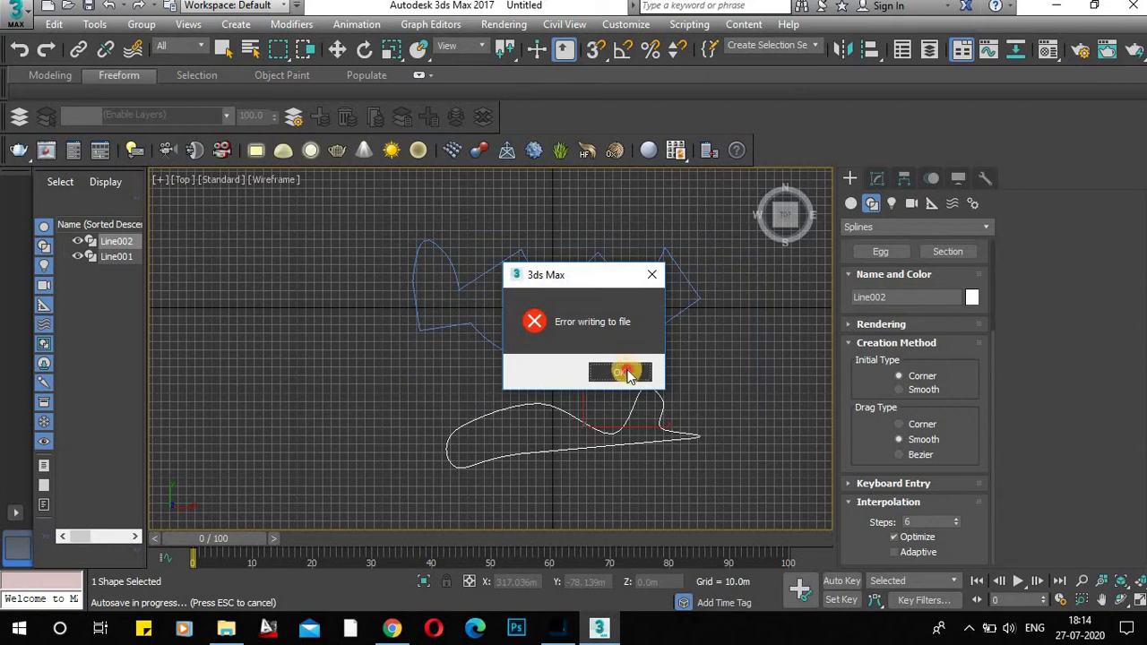
left_click(632, 379)
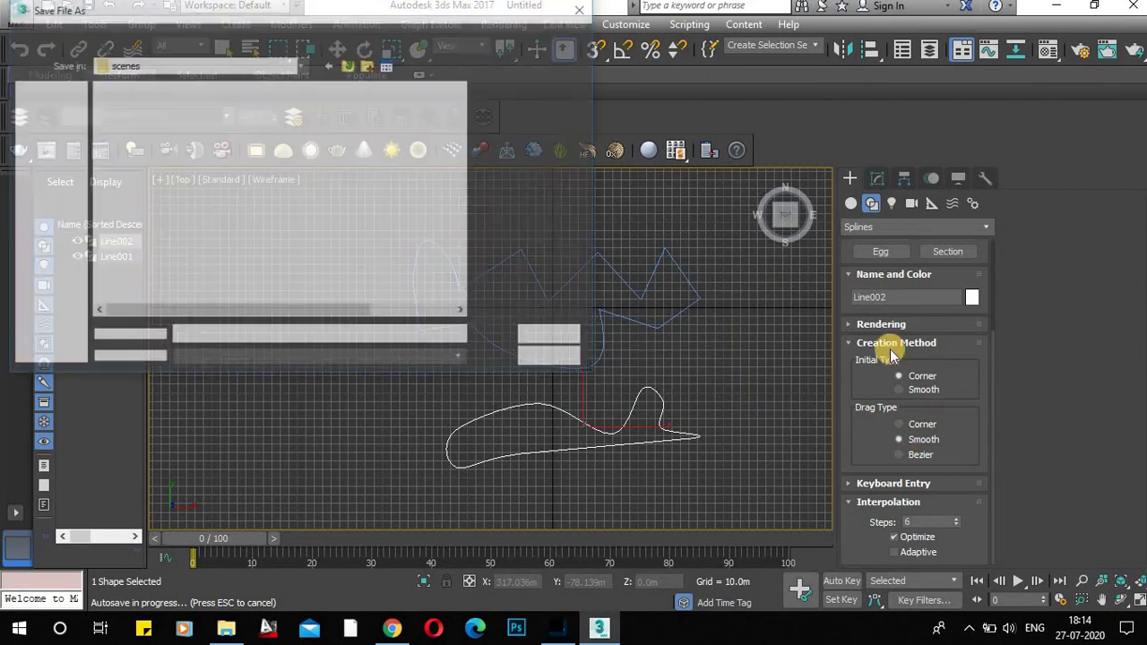
Cancel the autosave dialog and collapse the Line tool's creation method settings.
key("Escape")
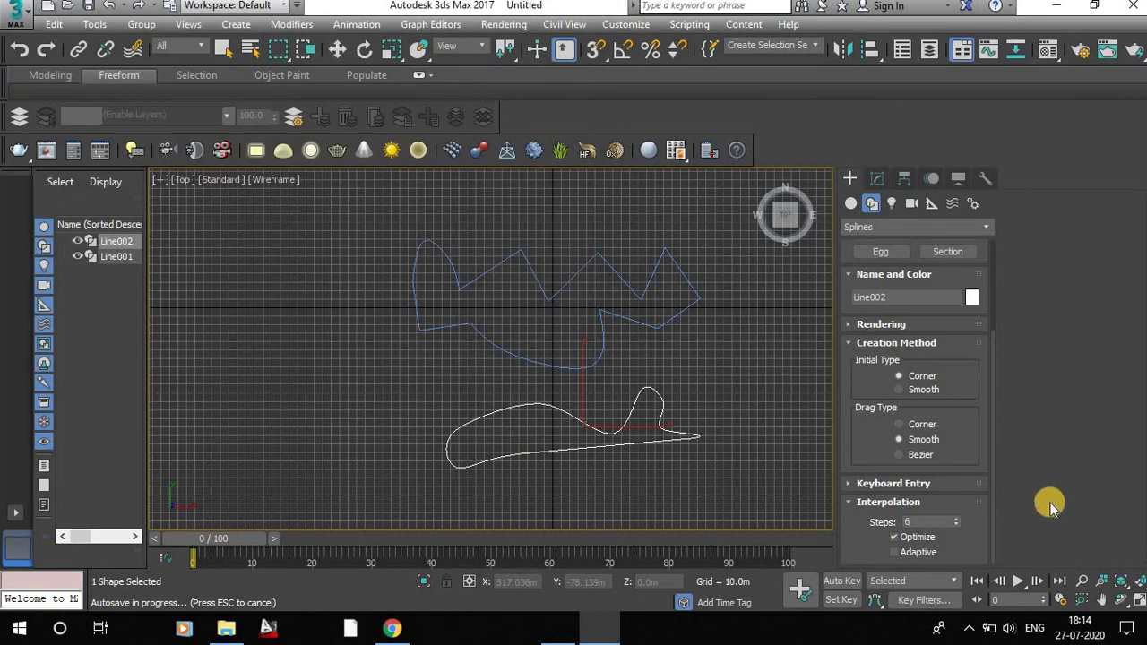
left_click(849, 342)
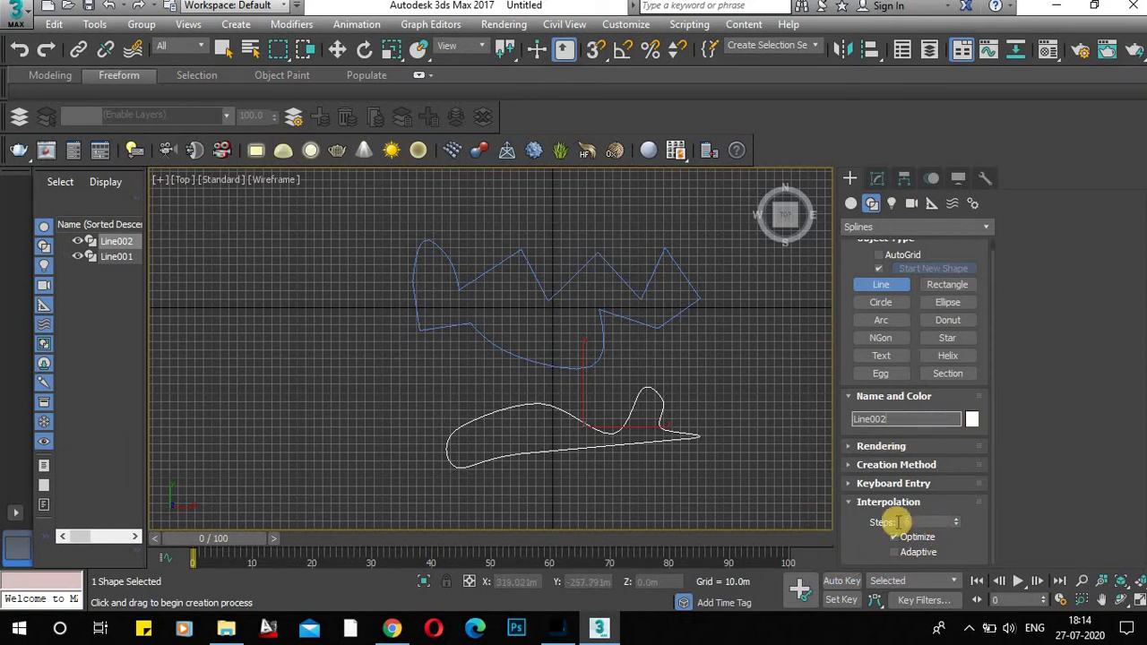
Select the first spline, the zigzag shape, and show its modify parameters.
scroll(494, 404, "up", 5)
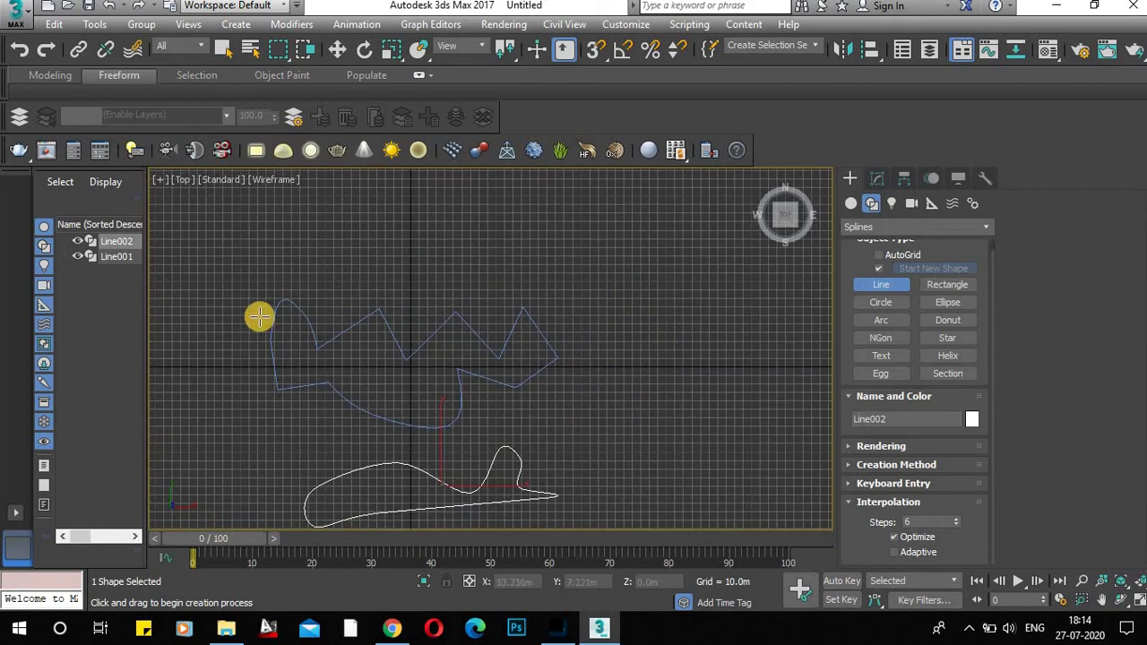
scroll(318, 294, "up", 3)
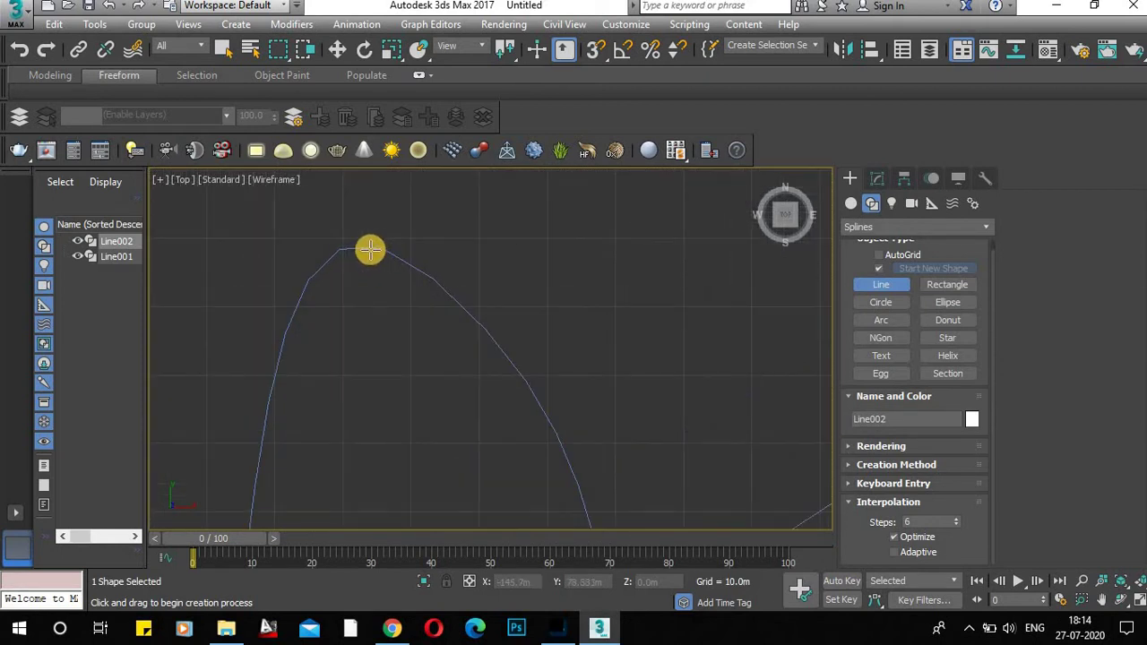
scroll(370, 250, "down", 2)
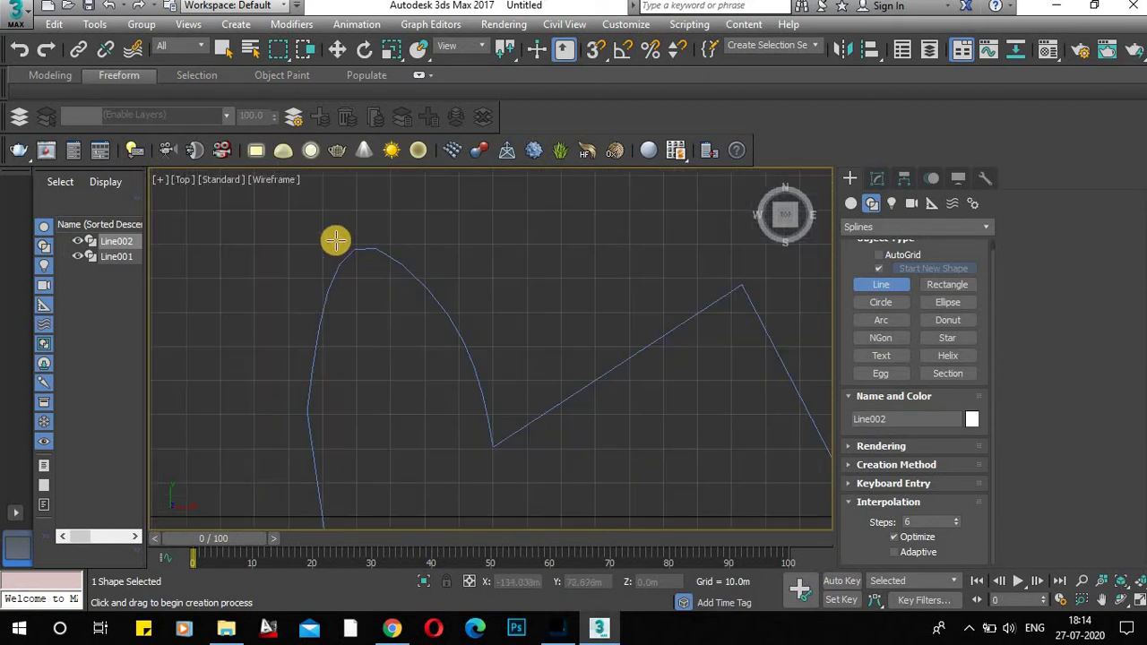
left_click(877, 179)
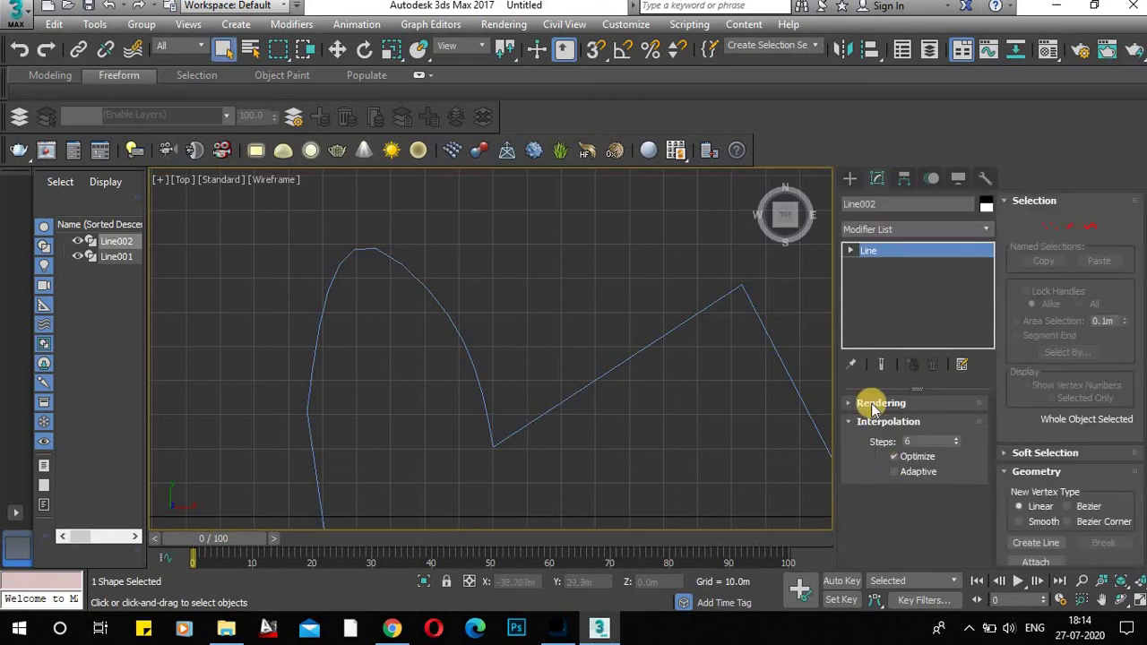
middle_click_drag(510, 385, 478, 332)
scroll(475, 358, "down", 4)
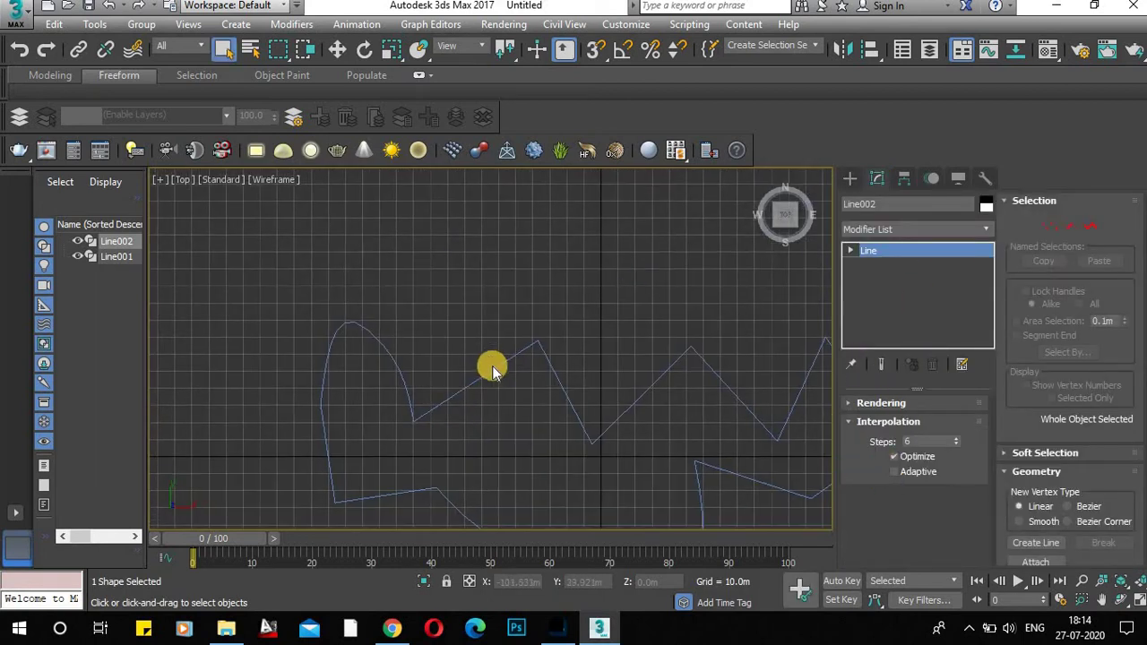
left_click(519, 354)
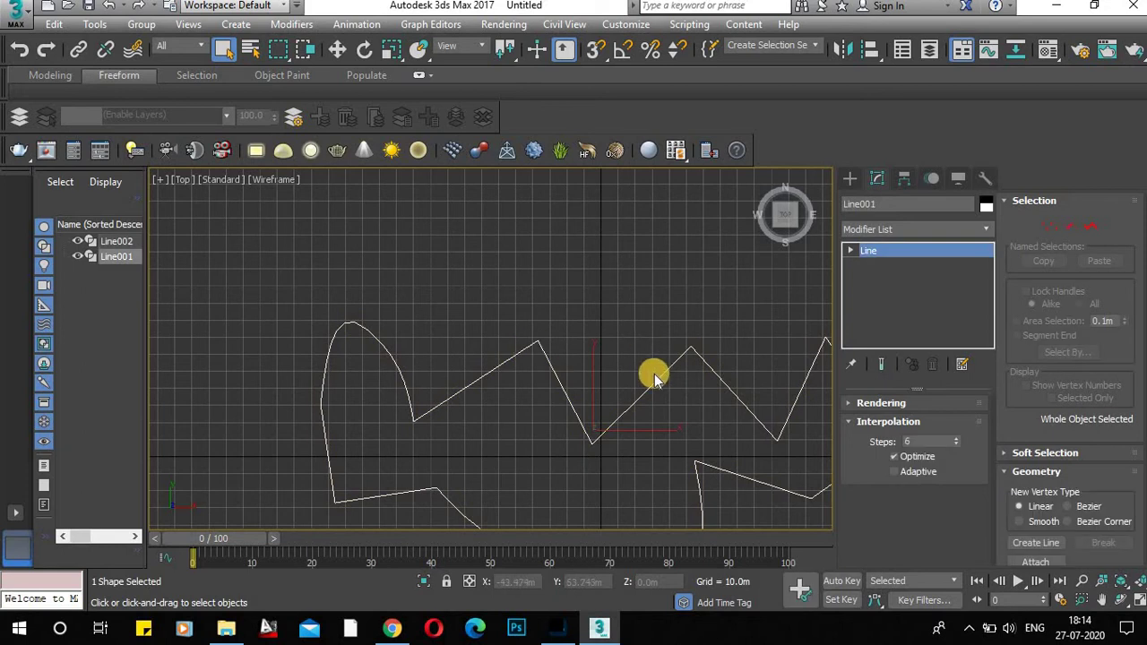
Raise the interpolation steps of the first spline to 13 to refine its rounded curve.
scroll(324, 336, "up", 4)
scroll(402, 303, "up", 3)
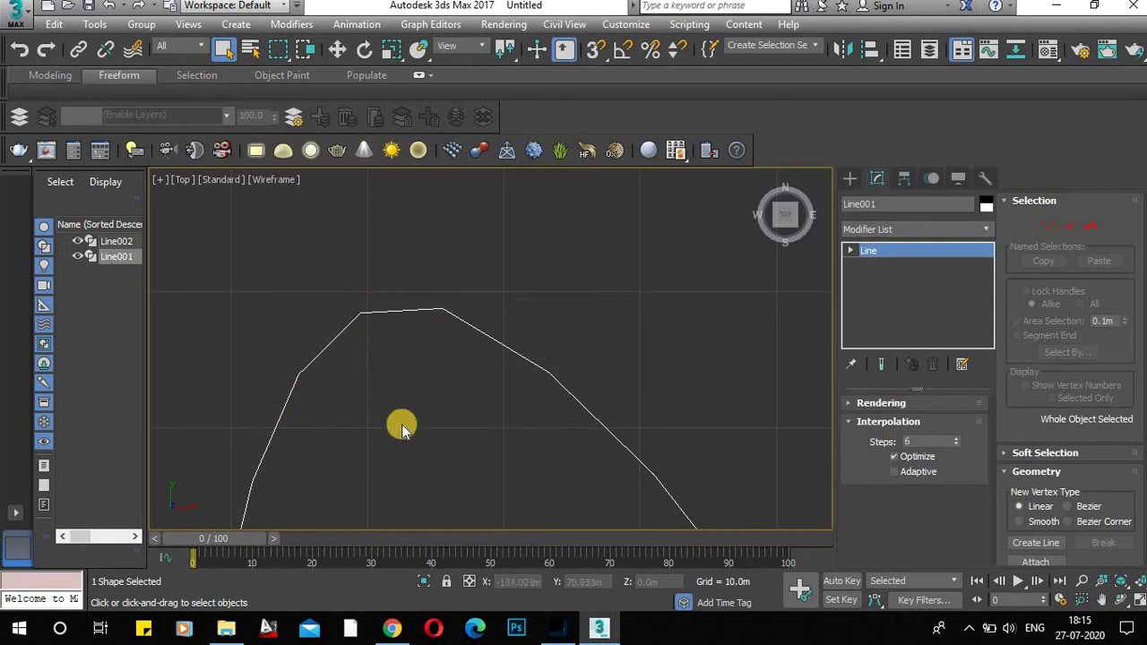
scroll(426, 385, "down", 1)
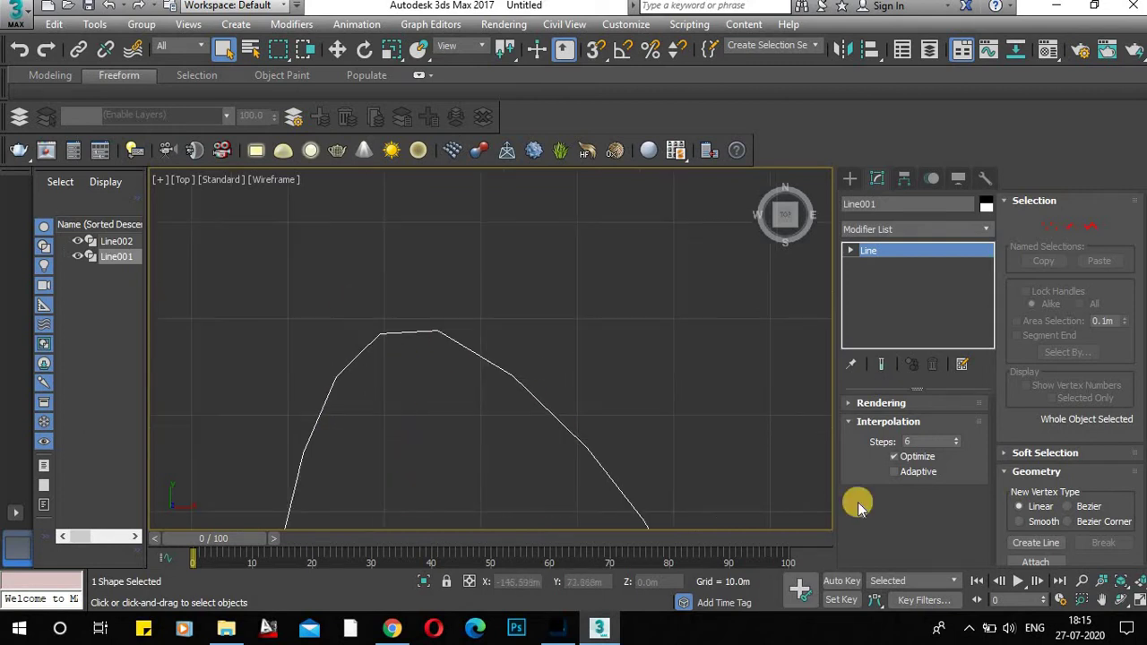
left_click(957, 439)
left_click(957, 439)
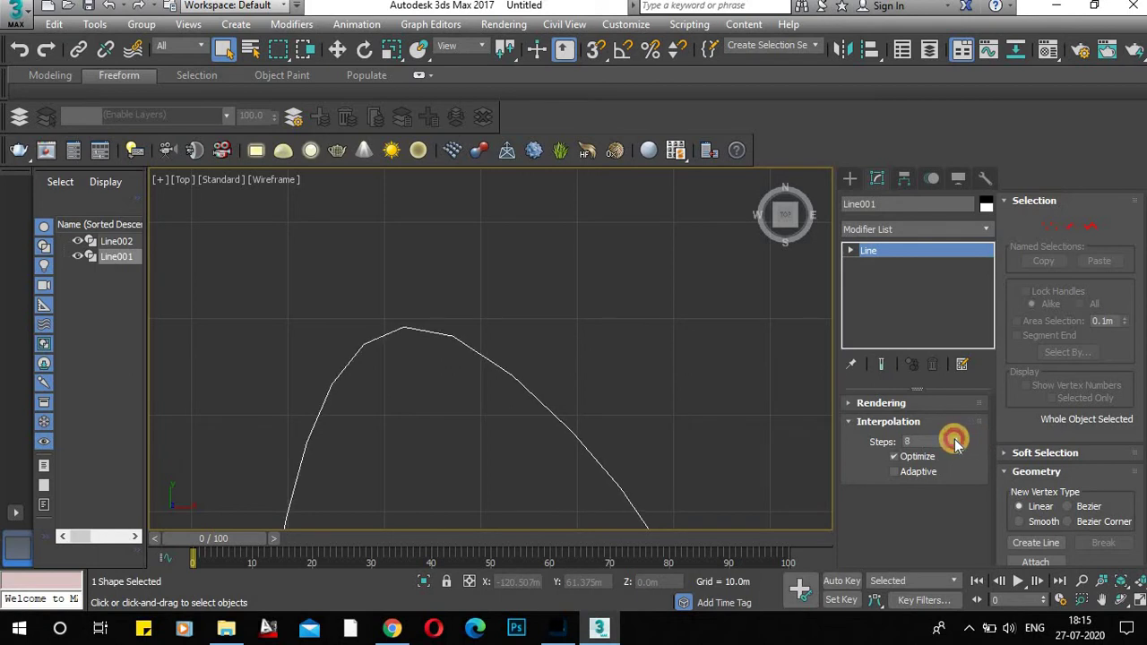
left_click(955, 439)
left_click(956, 439)
left_click(955, 438)
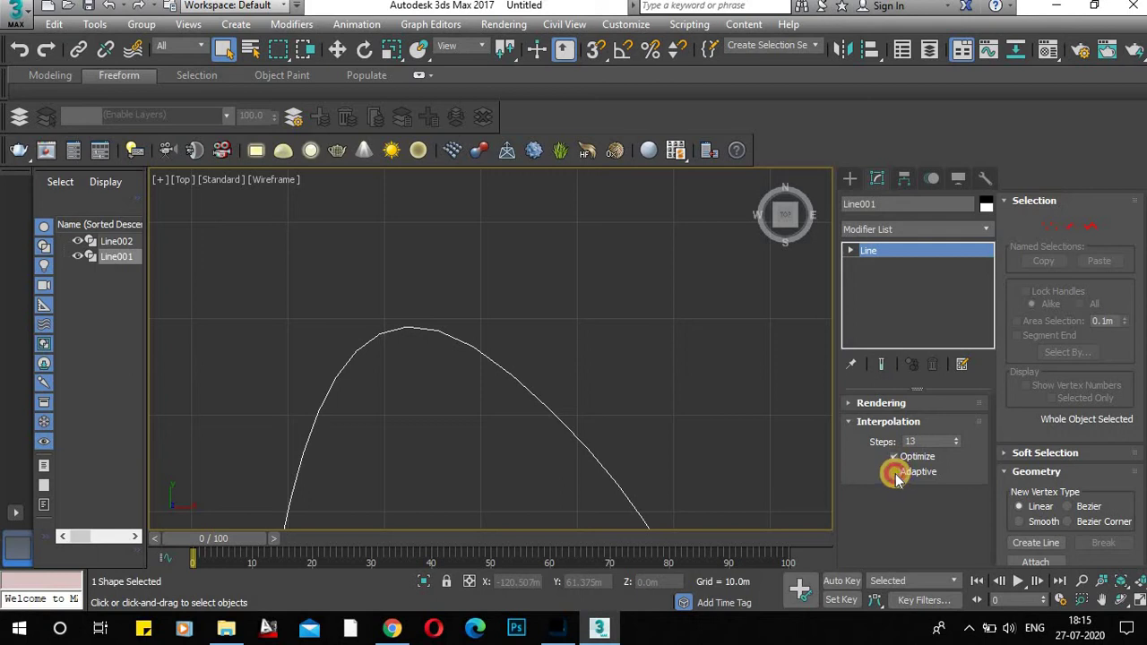
Try Adaptive interpolation on the first spline, switch it off again and lower the interpolation steps to 3.
left_click(895, 473)
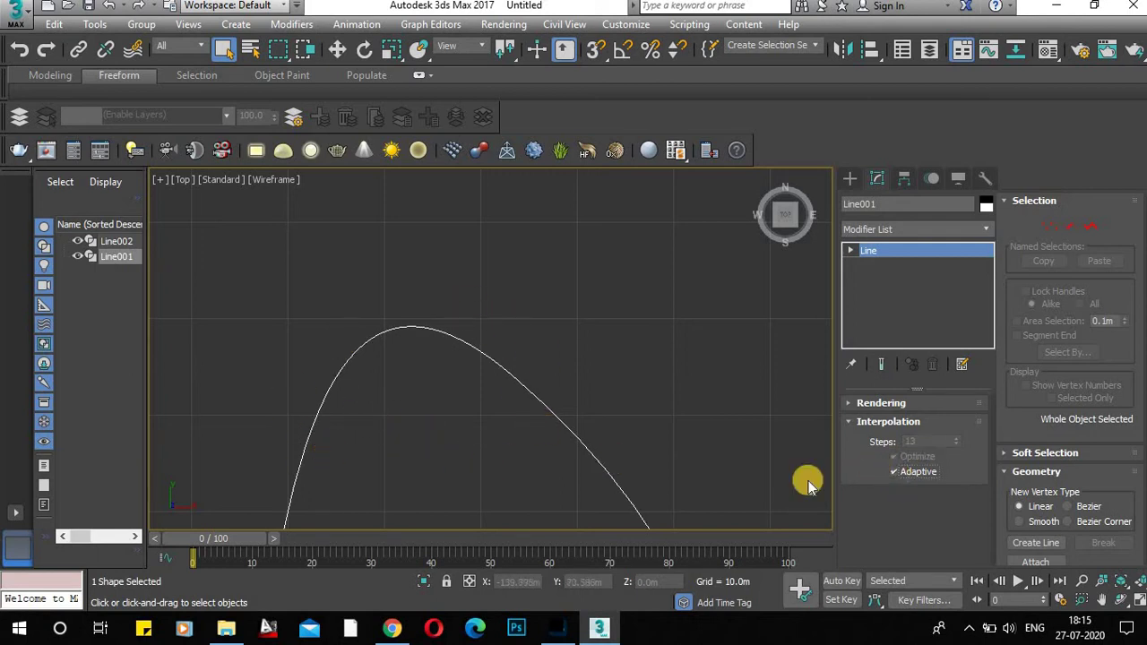
left_click(895, 472)
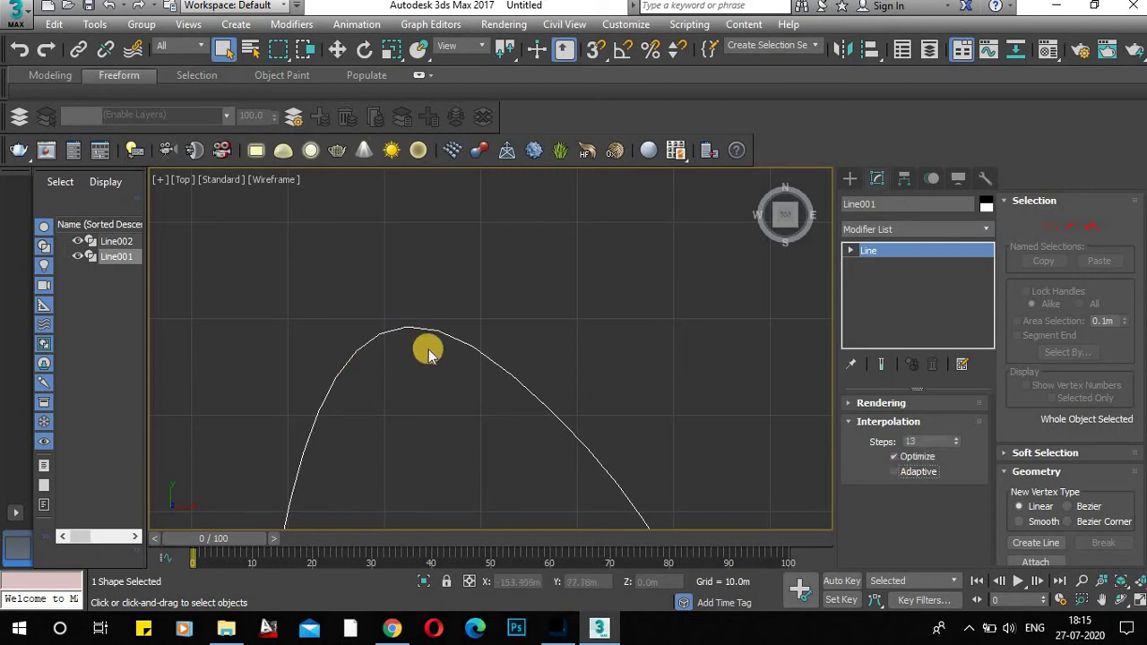
left_click(956, 445)
left_click(956, 445)
left_click(956, 445)
left_click(956, 445)
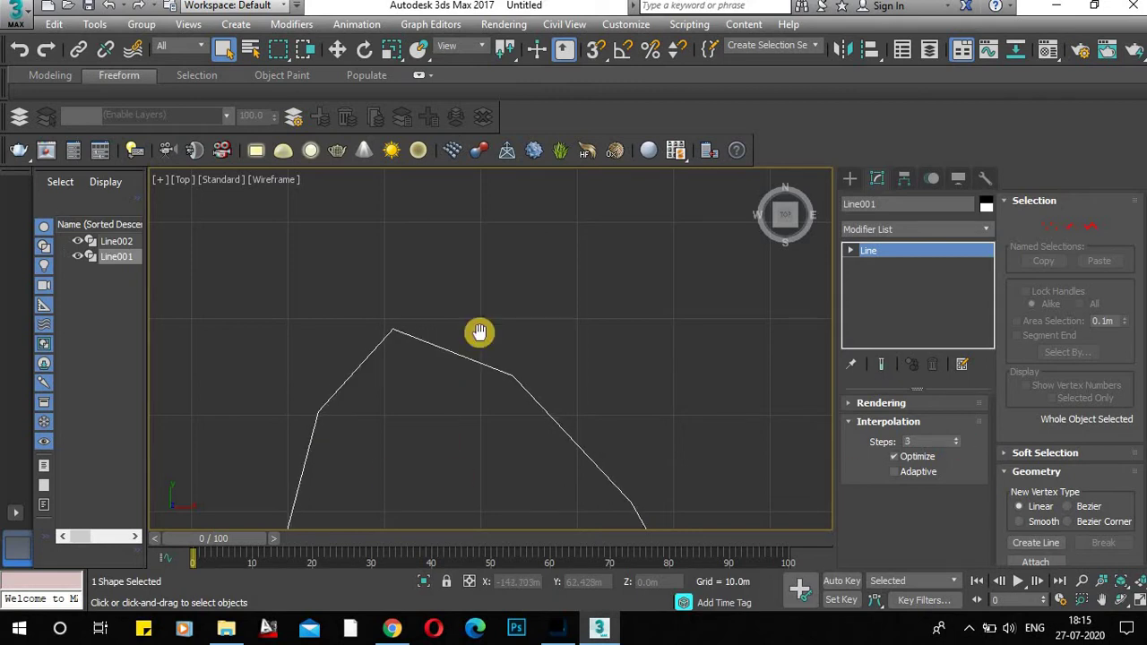
Set the first spline's interpolation steps to 10 and enable Adaptive interpolation.
middle_click_drag(479, 332, 479, 298)
scroll(466, 335, "down", 3)
middle_click_drag(461, 340, 397, 350)
scroll(397, 329, "down", 3)
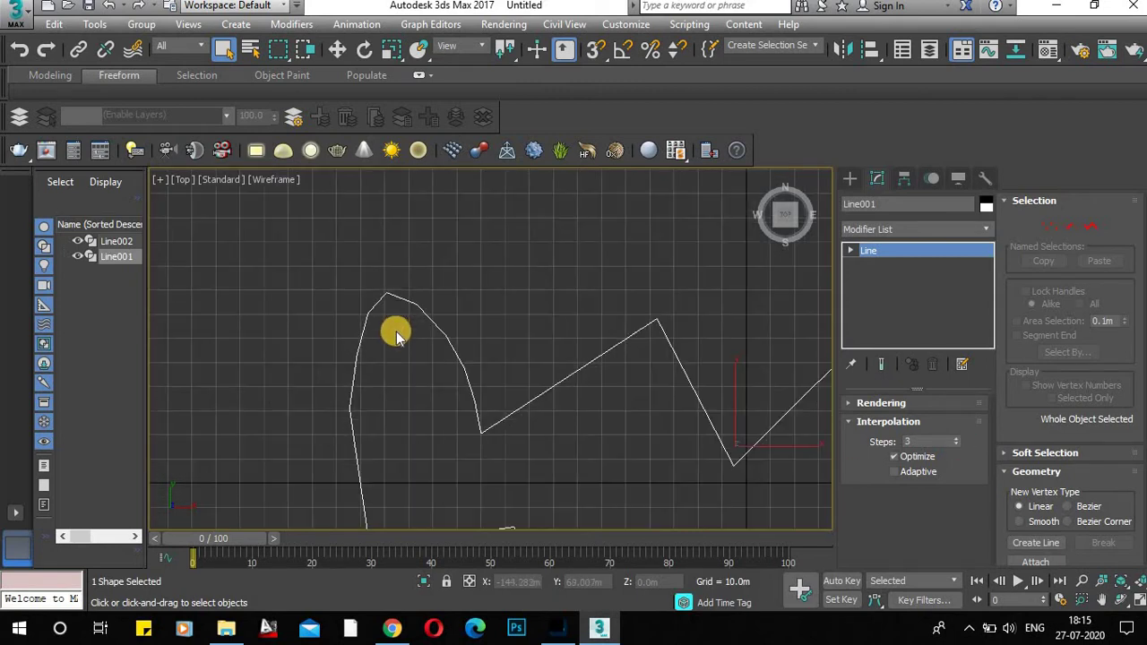
scroll(358, 306, "up", 2)
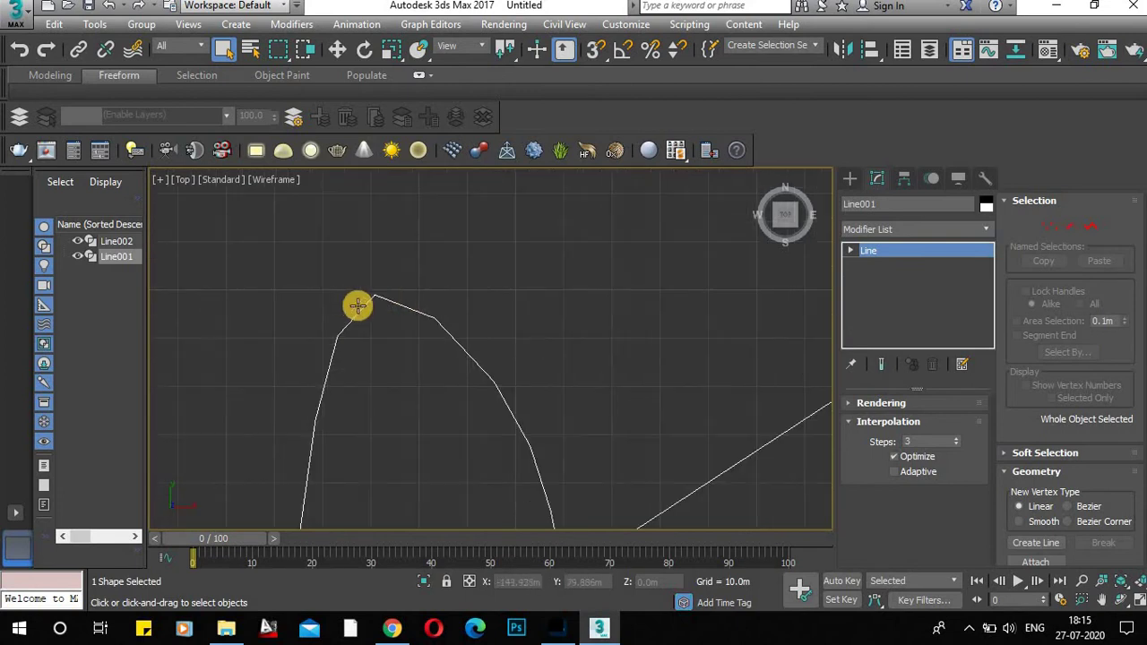
left_click_drag(956, 443, 953, 439)
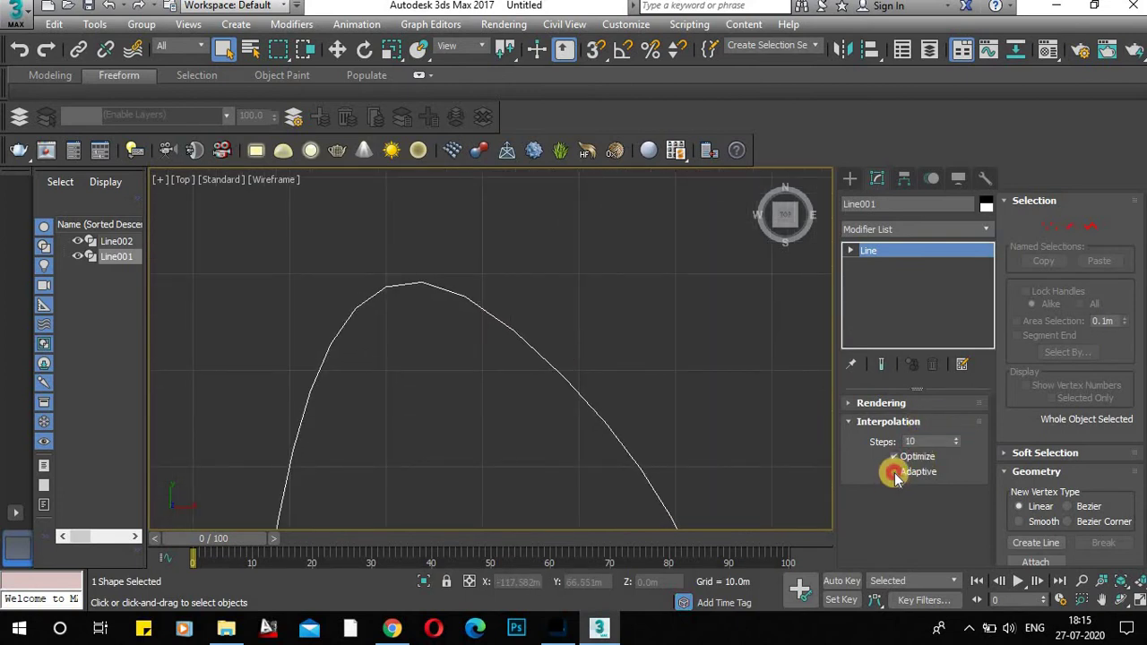
left_click(893, 471)
Draw a rectangle about 105 m long and 167 m wide beside the splines, using the Edge creation method.
scroll(403, 295, "down", 3)
scroll(440, 340, "down", 4)
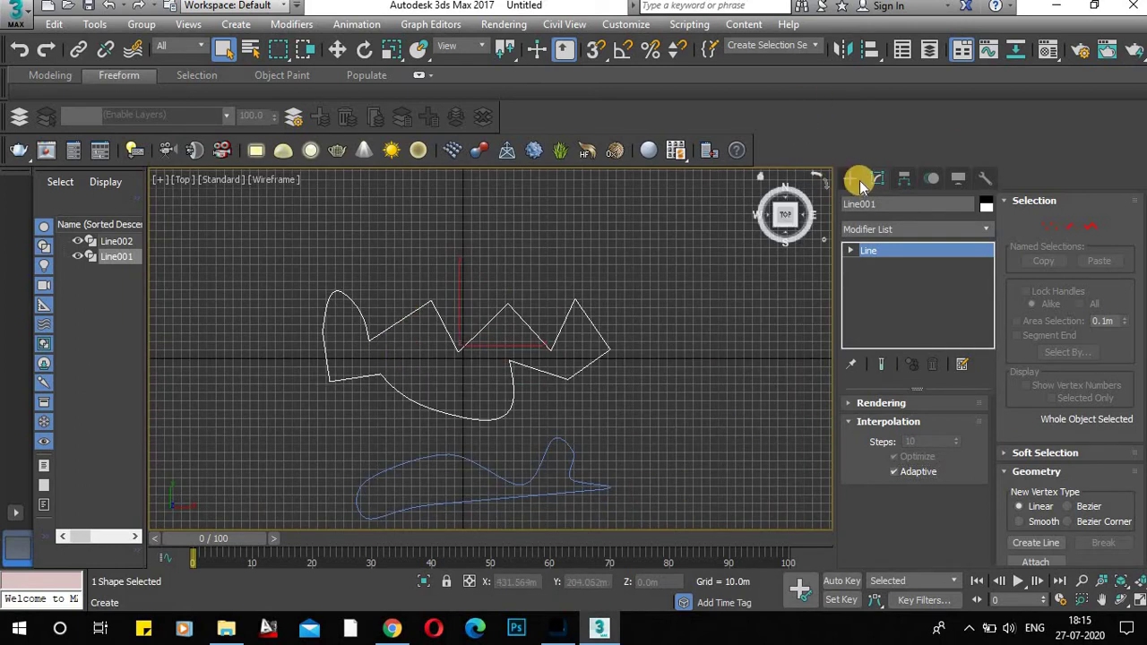
left_click(849, 179)
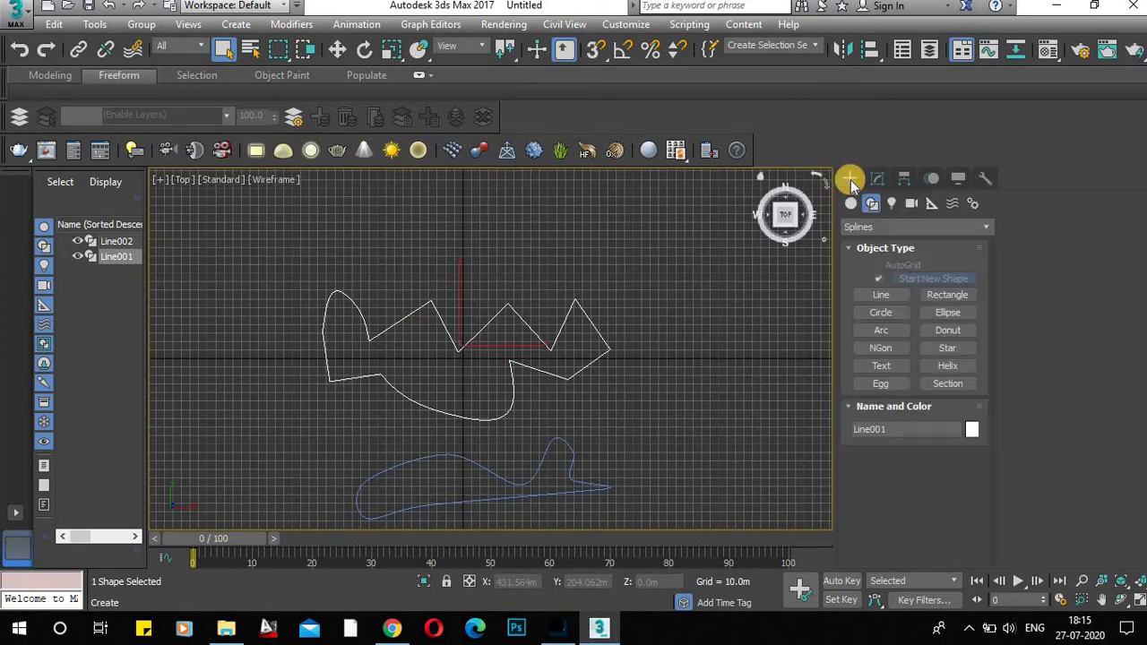
left_click(955, 294)
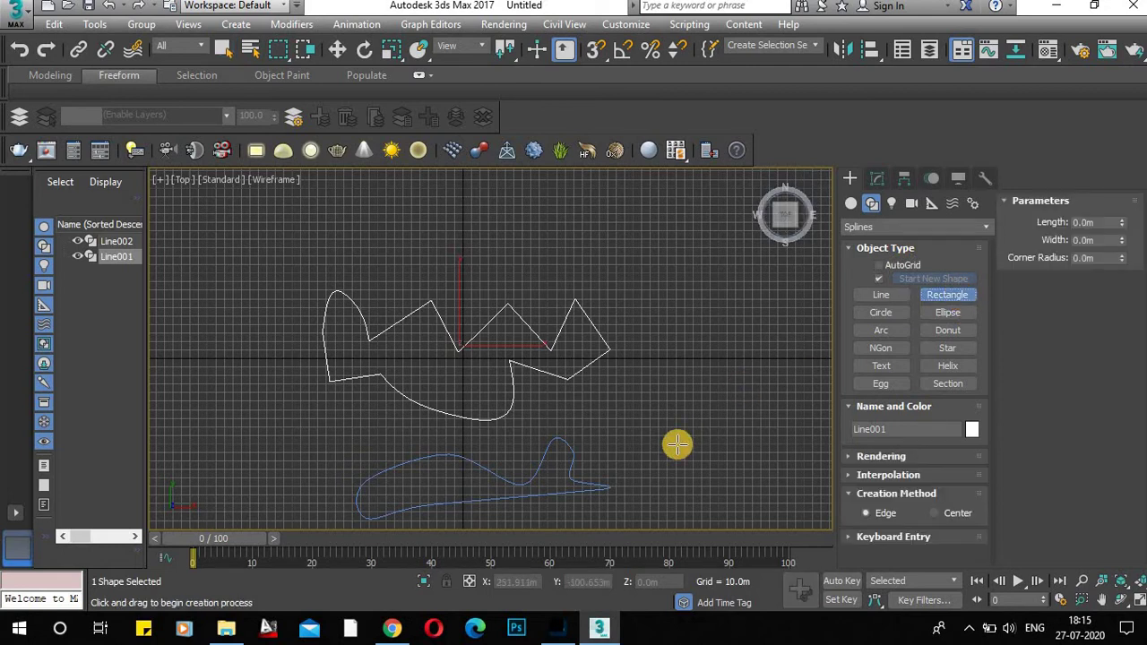
middle_click_drag(655, 409, 429, 367)
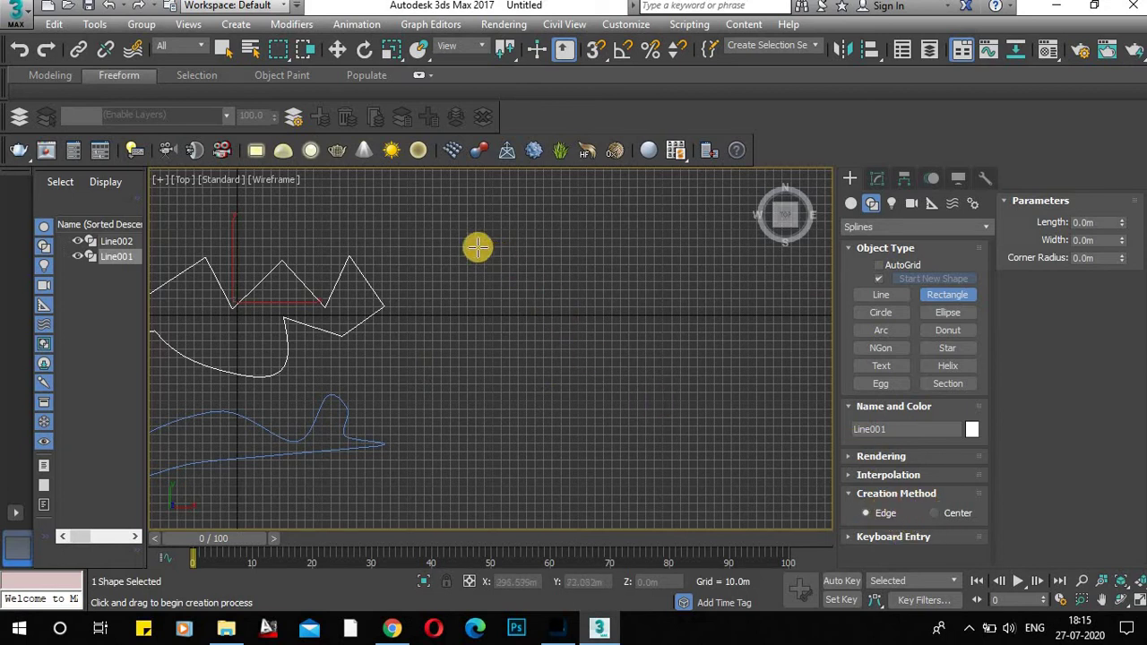
left_click_drag(478, 246, 620, 336)
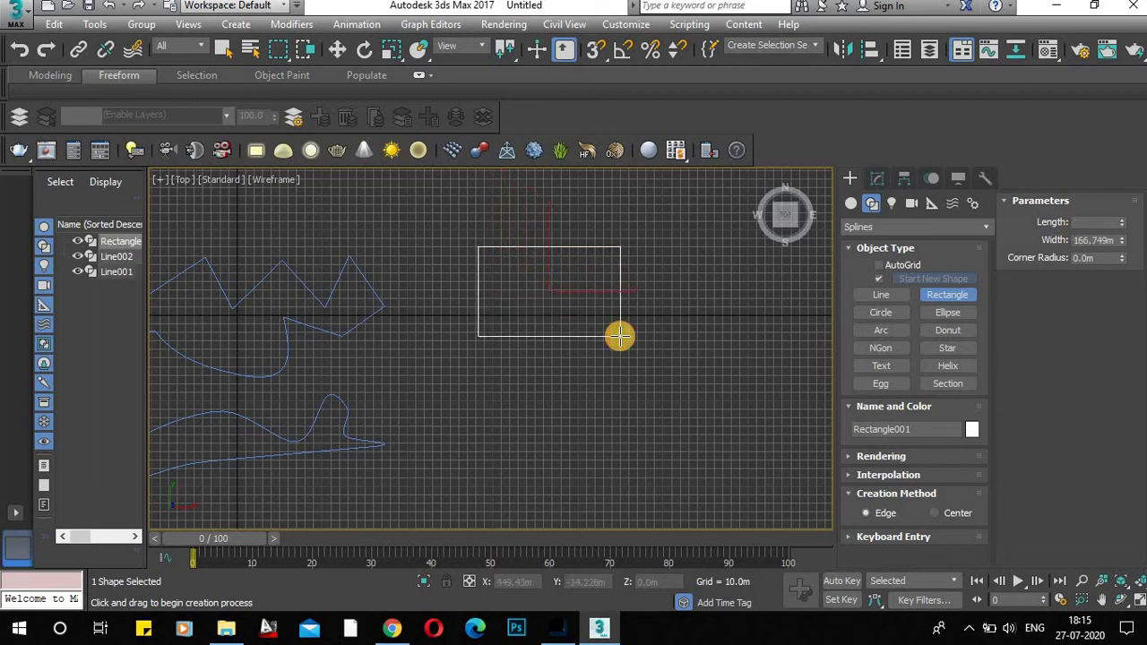
Switch the rectangle creation method to Center and draw a second rectangle about 131 m long and 165 m wide beside the first.
left_click(933, 514)
middle_click_drag(603, 396, 463, 424)
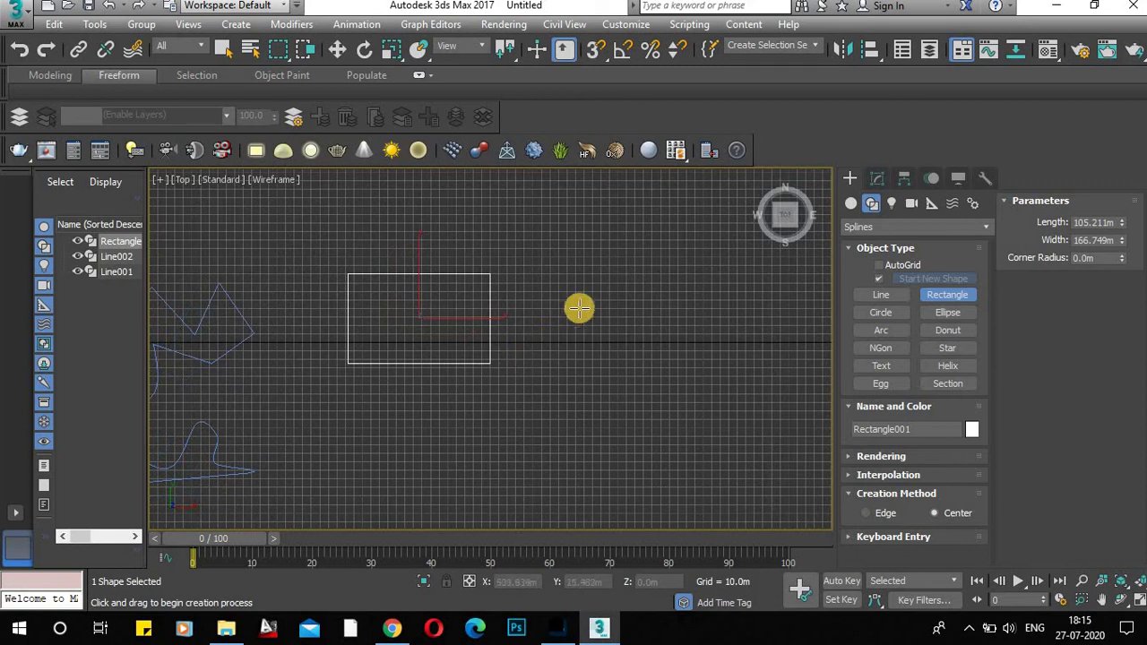
left_click_drag(589, 304, 658, 360)
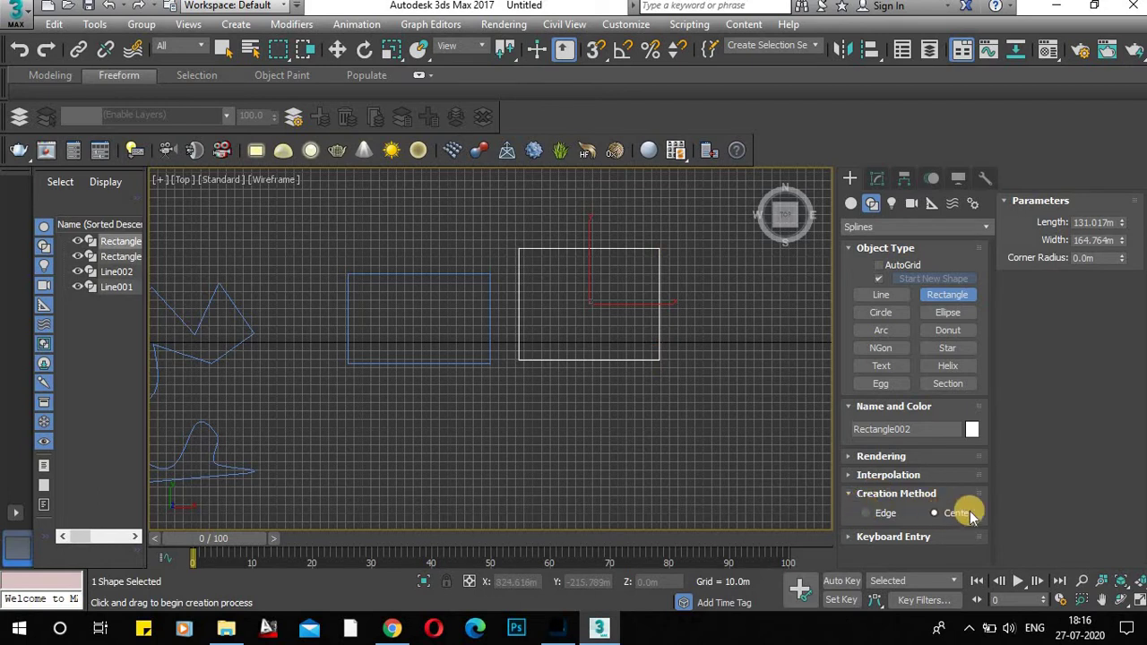
Open the Rectangle tool's Keyboard Entry parameters.
left_click(861, 536)
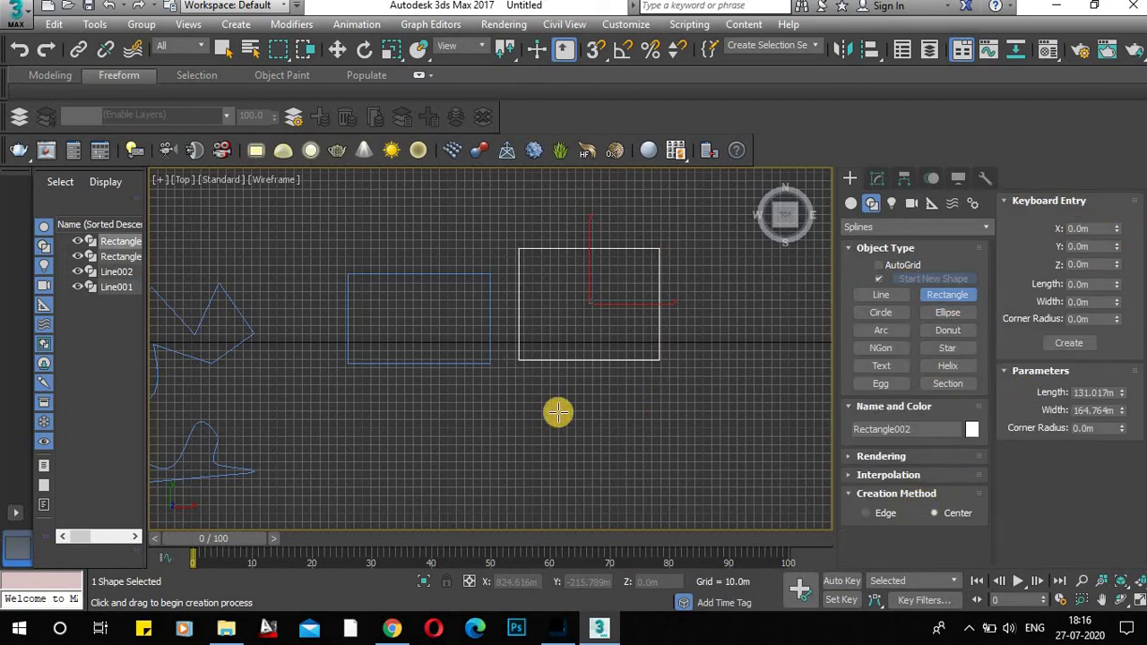
middle_click_drag(558, 412, 594, 349)
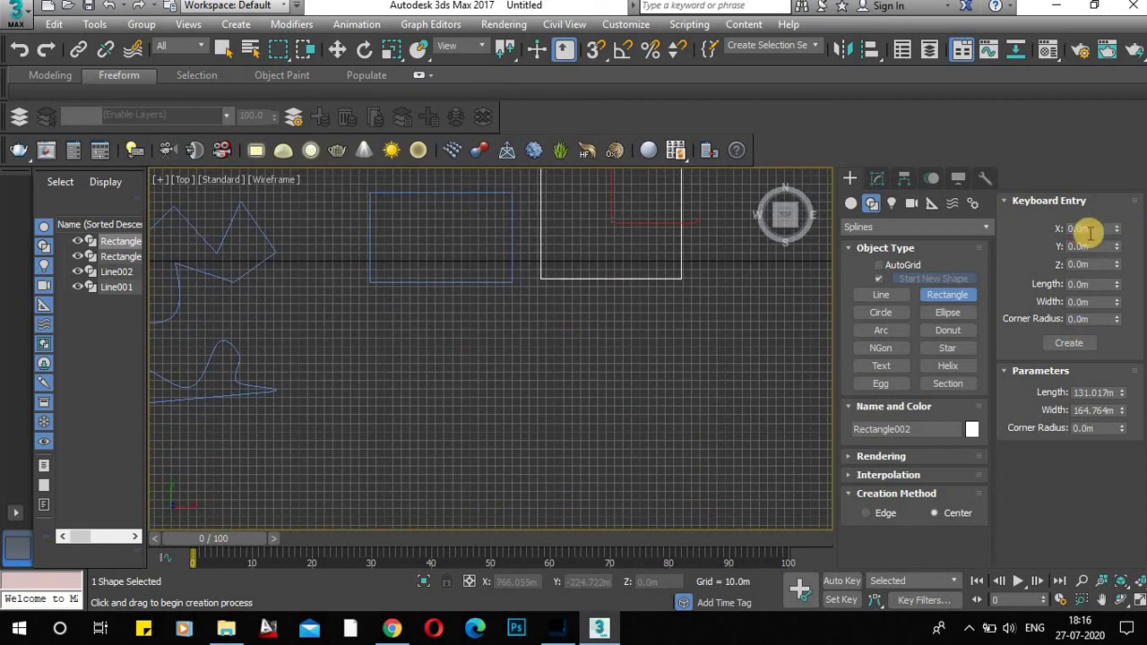
middle_click_drag(573, 419, 615, 389)
scroll(534, 396, "down", 5)
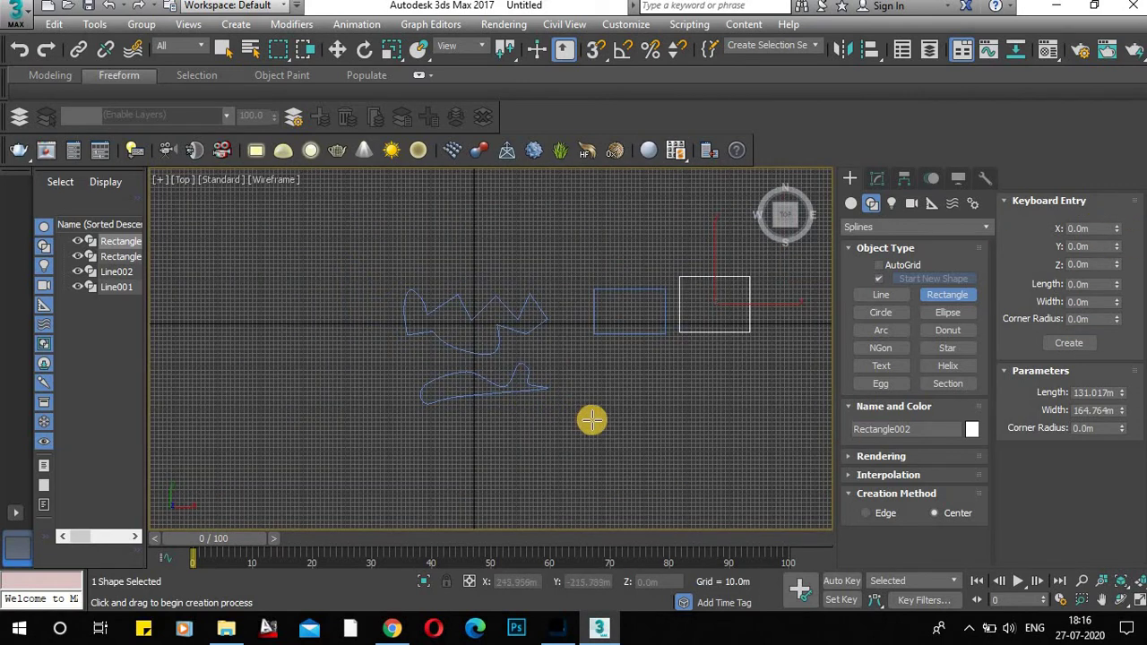
Select all the splines and rectangles in the scene and delete them.
left_click(337, 49)
key("ctrl+a")
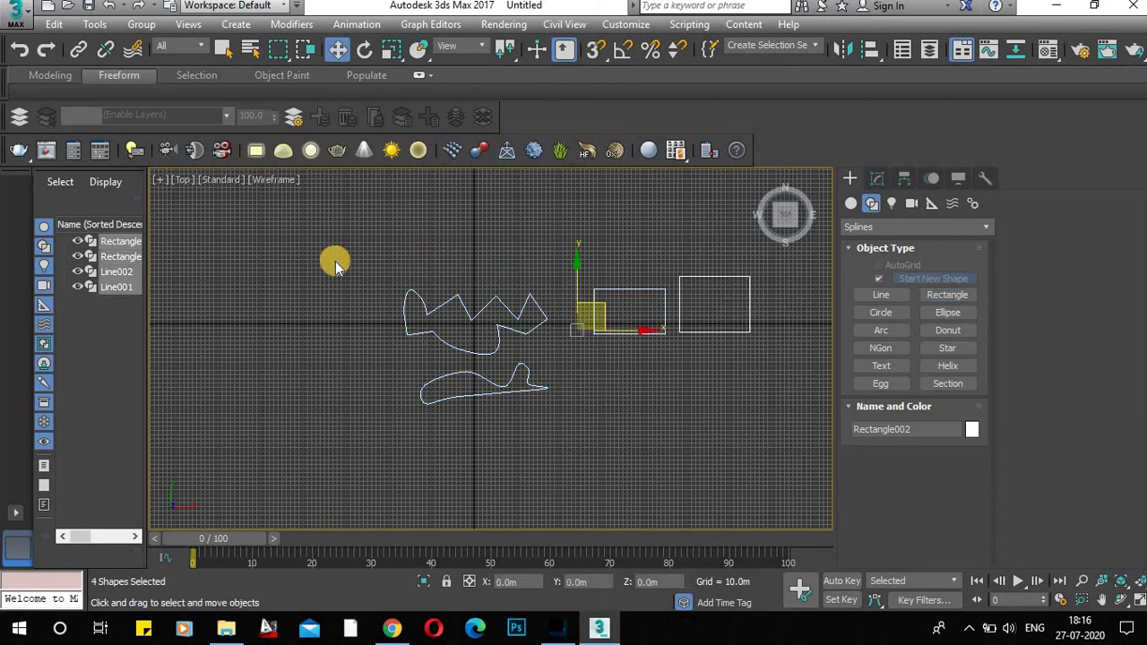
key("Delete")
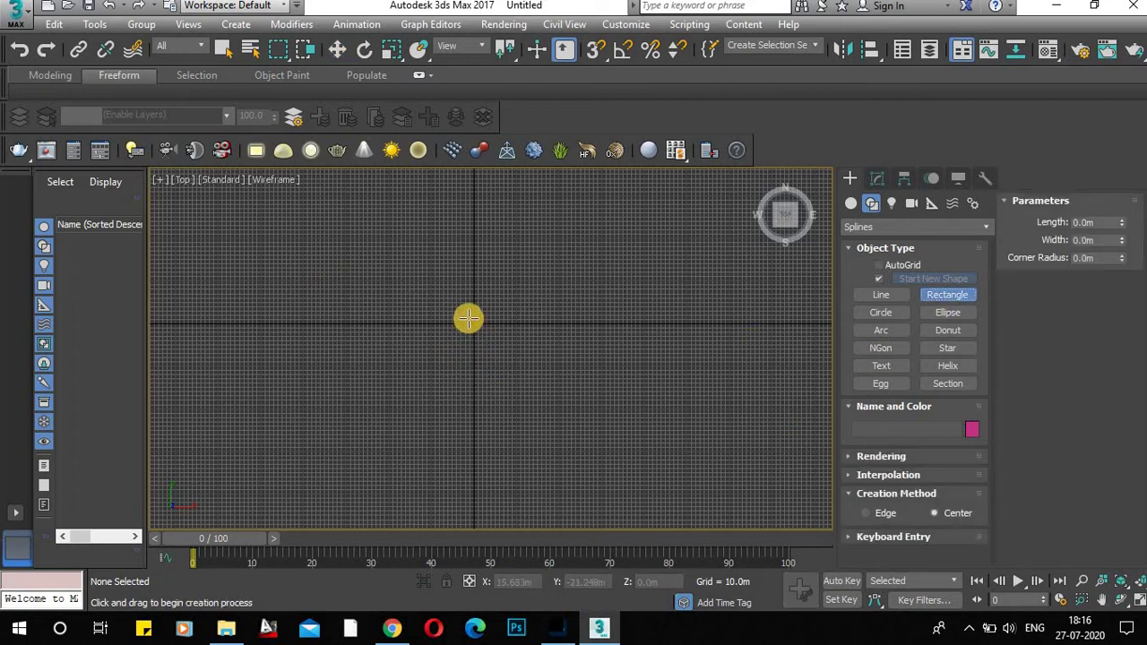
Create a 10 m by 10 m rectangle with a 1 m corner radius at the origin using Keyboard Entry.
scroll(474, 325, "down", 3)
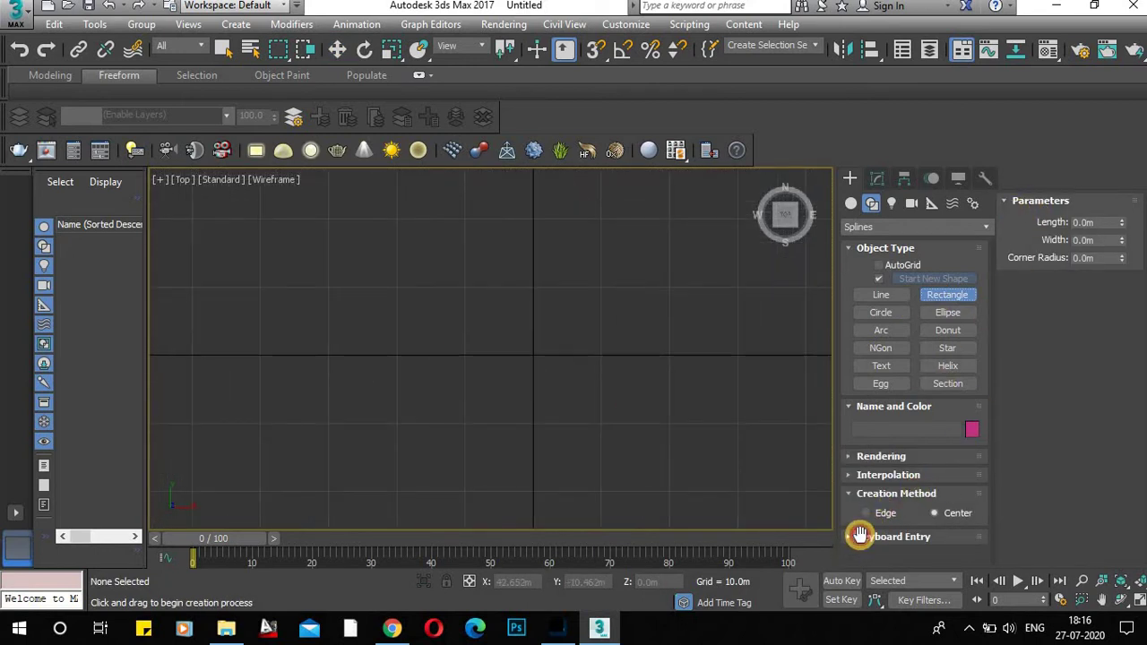
left_click(887, 536)
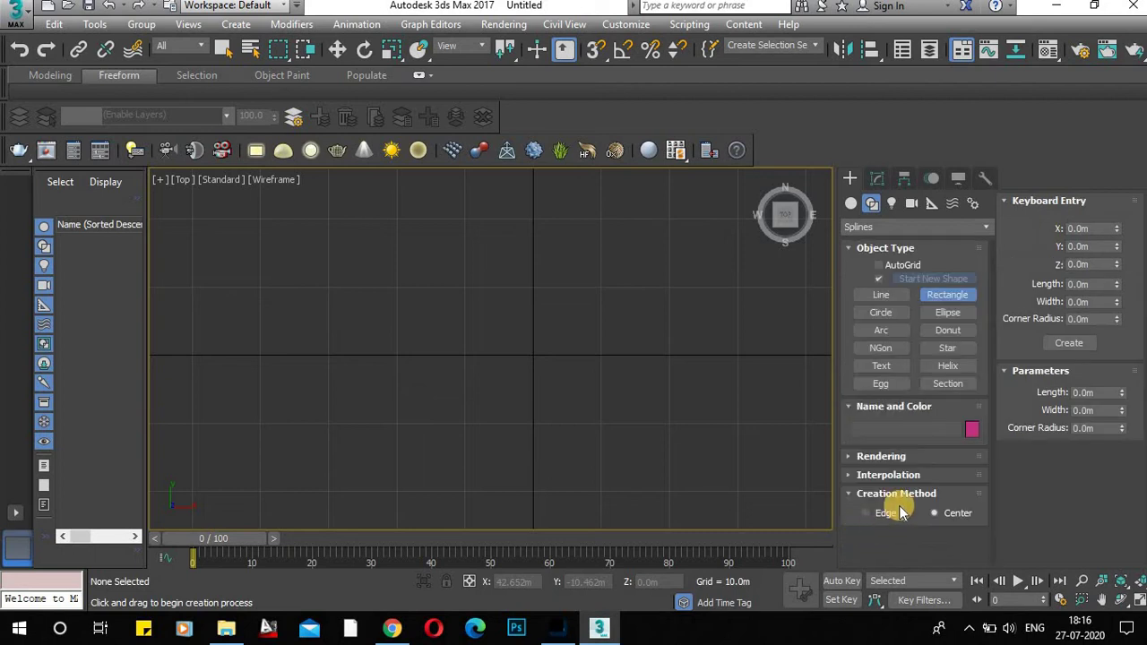
left_click(1081, 229)
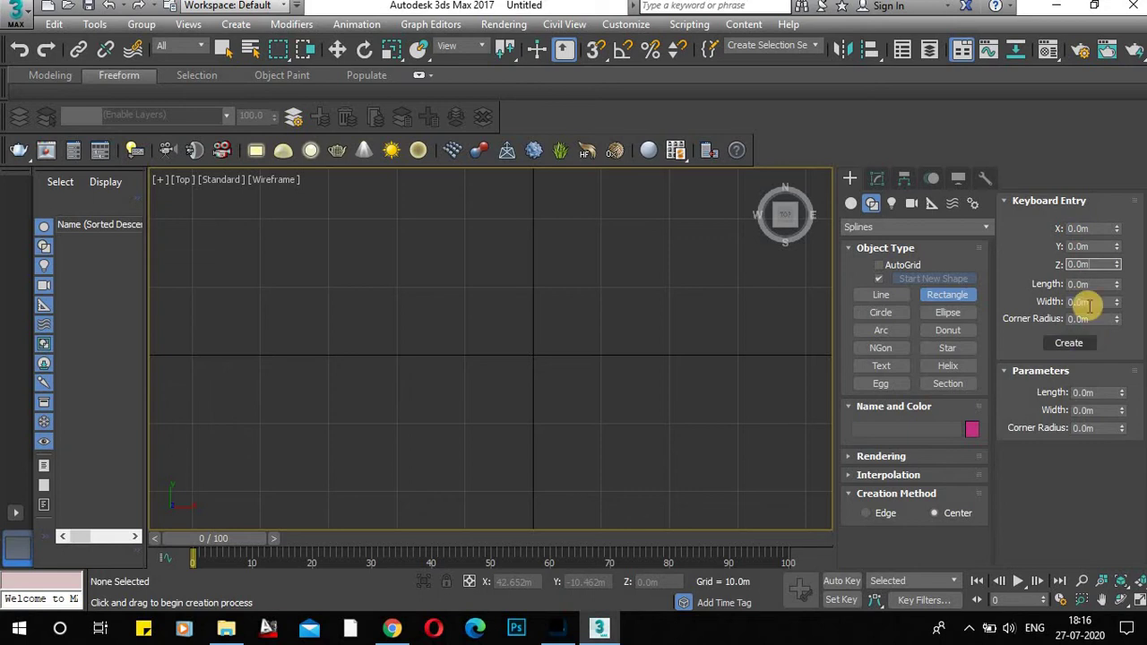
left_click(1073, 284)
type("10")
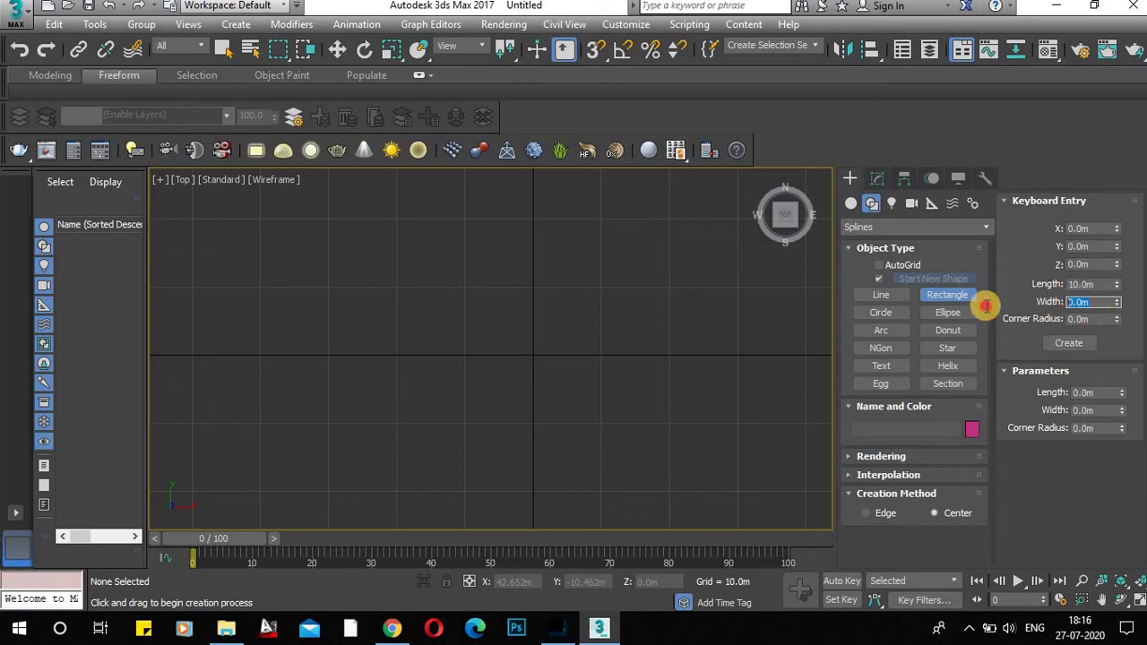
type("10")
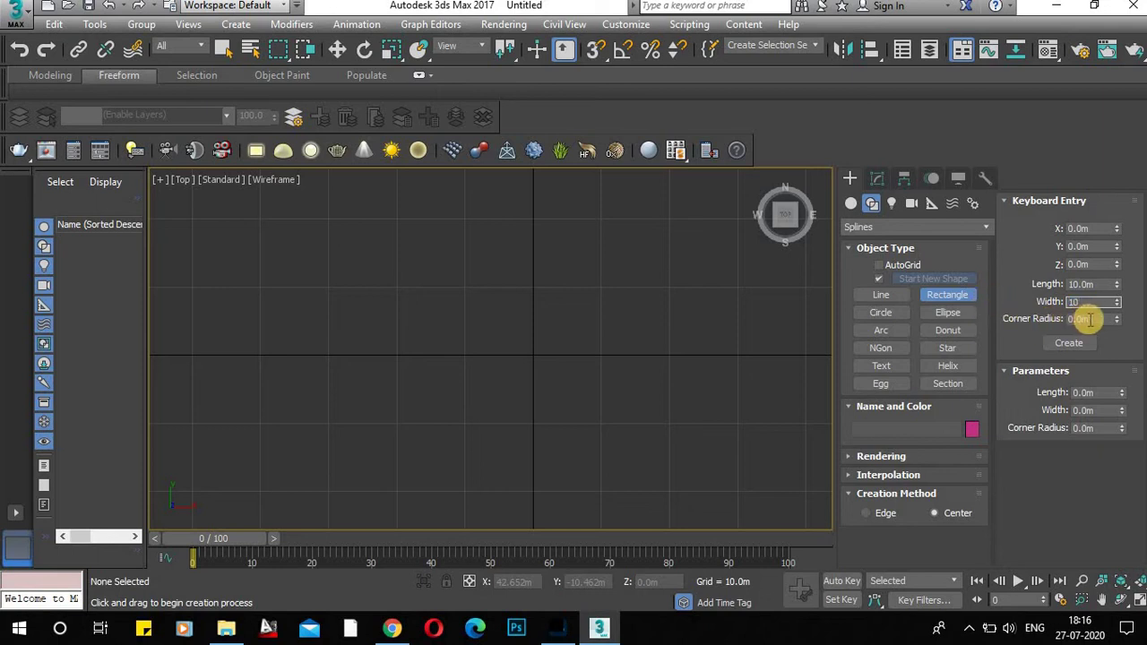
left_click(1095, 320)
type("1")
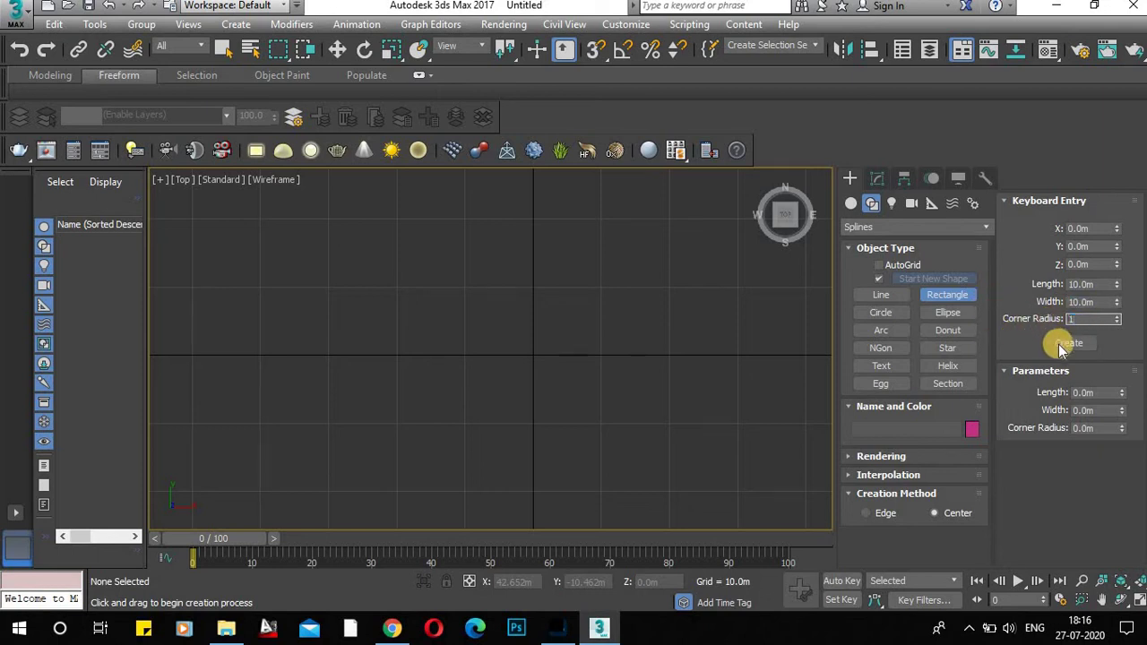
left_click(1066, 343)
scroll(537, 376, "up", 8)
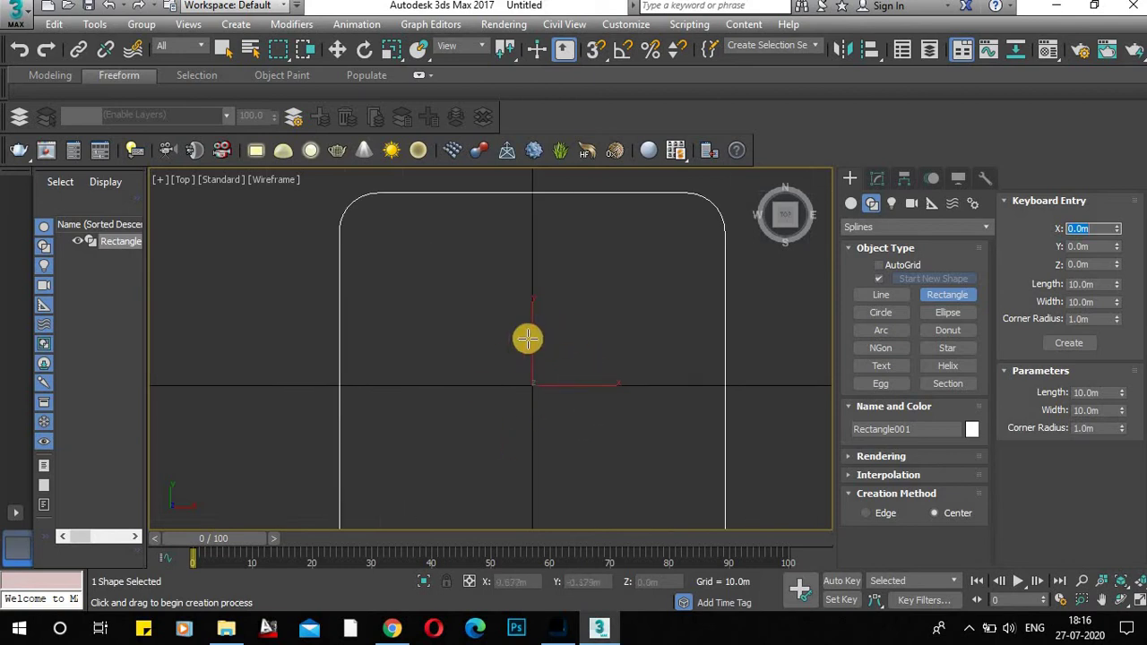
scroll(527, 337, "down", 3)
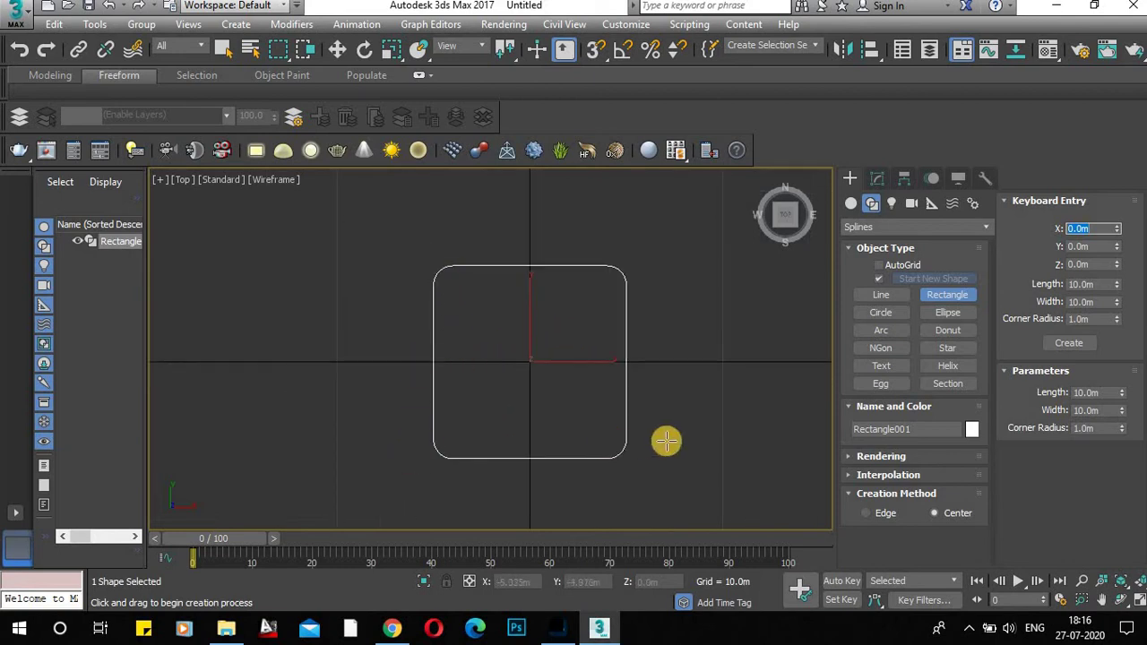
Create a second 10 m by 10 m rectangle at the origin with a corner radius of 0 using Keyboard Entry.
scroll(620, 265, "up", 3)
scroll(587, 271, "up", 3)
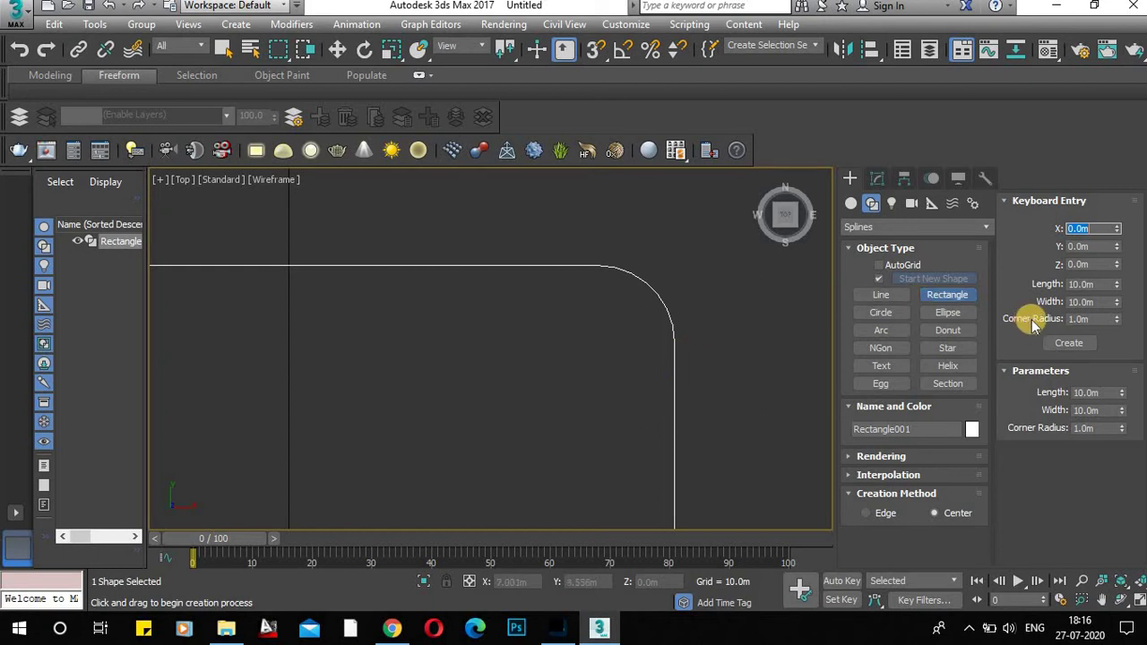
left_click(1098, 319)
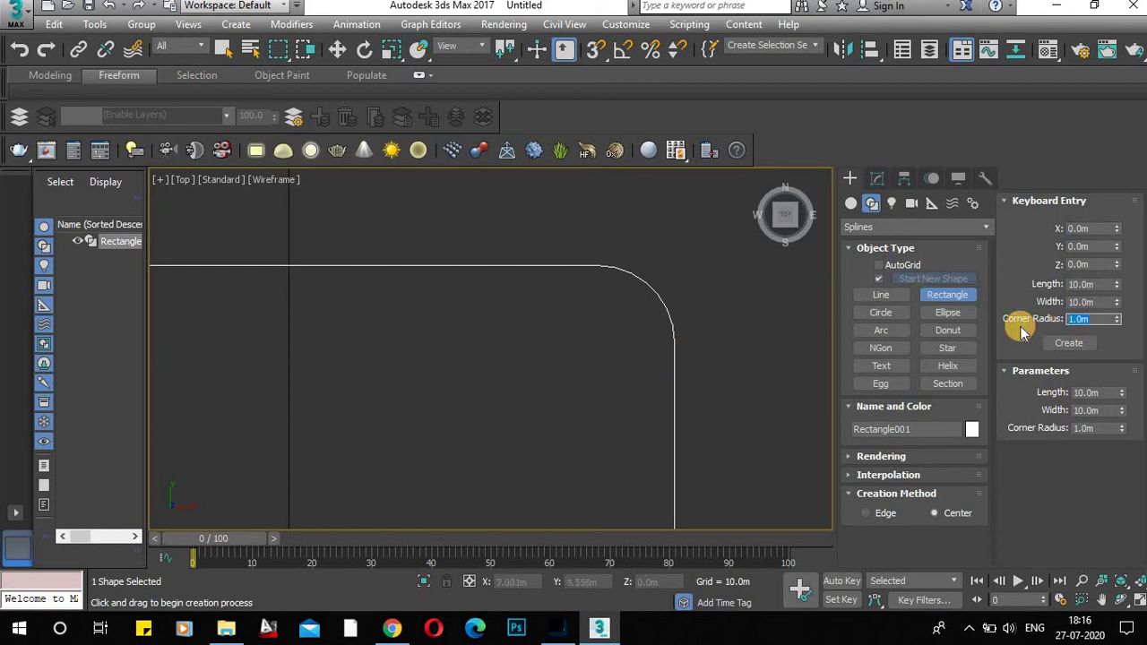
type("0")
left_click(1055, 343)
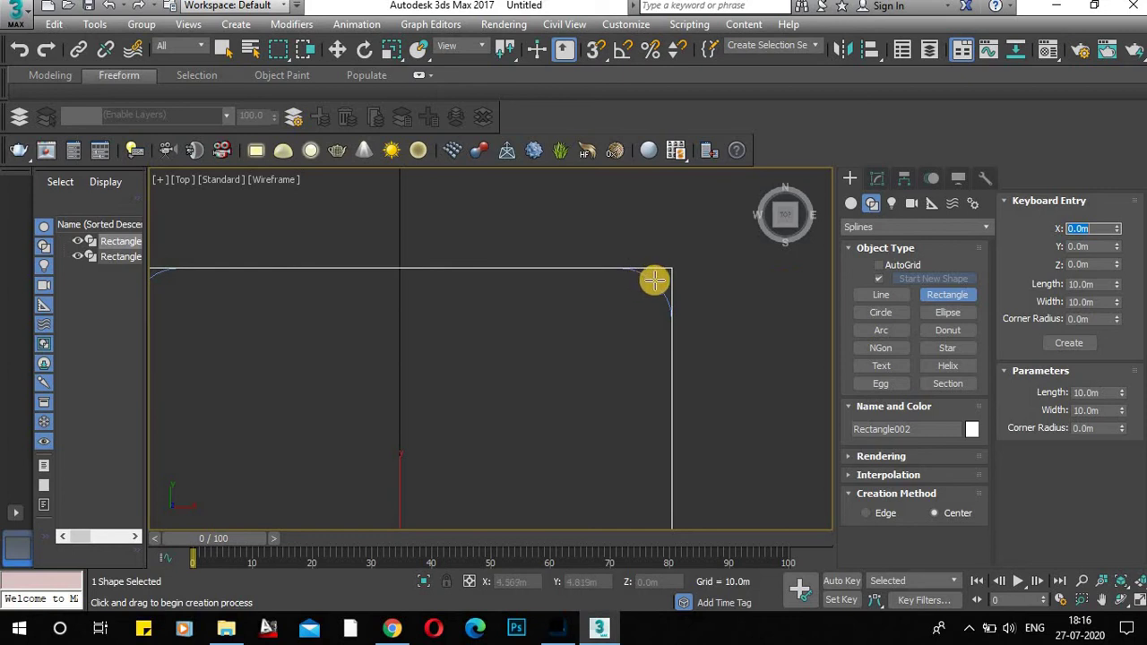
Compare the rounded and square corners of the two rectangles up close and open the interpolation settings.
scroll(654, 280, "up", 2)
scroll(654, 280, "up", 4)
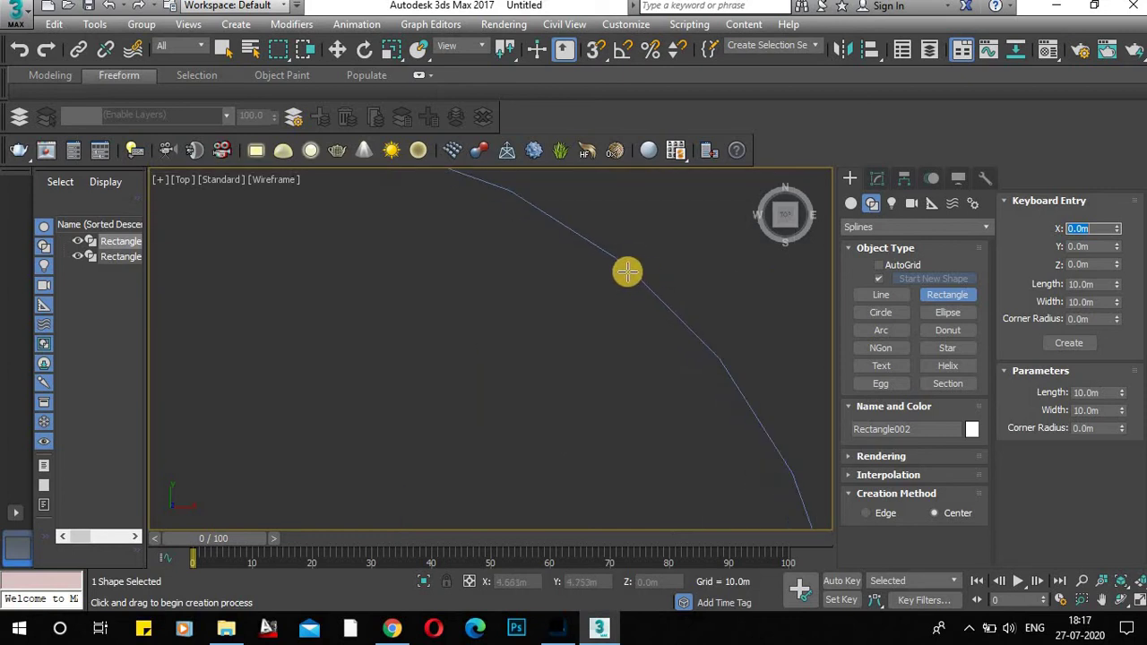
scroll(625, 283, "up", 2)
scroll(618, 276, "down", 3)
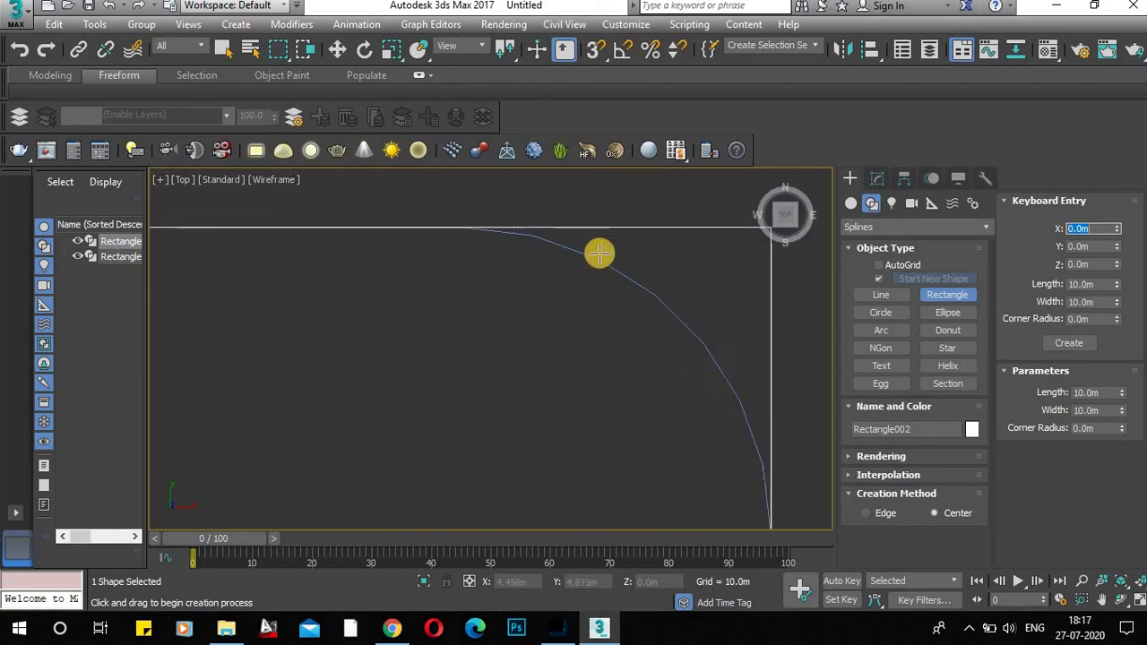
scroll(556, 249, "up", 2)
scroll(466, 246, "down", 2)
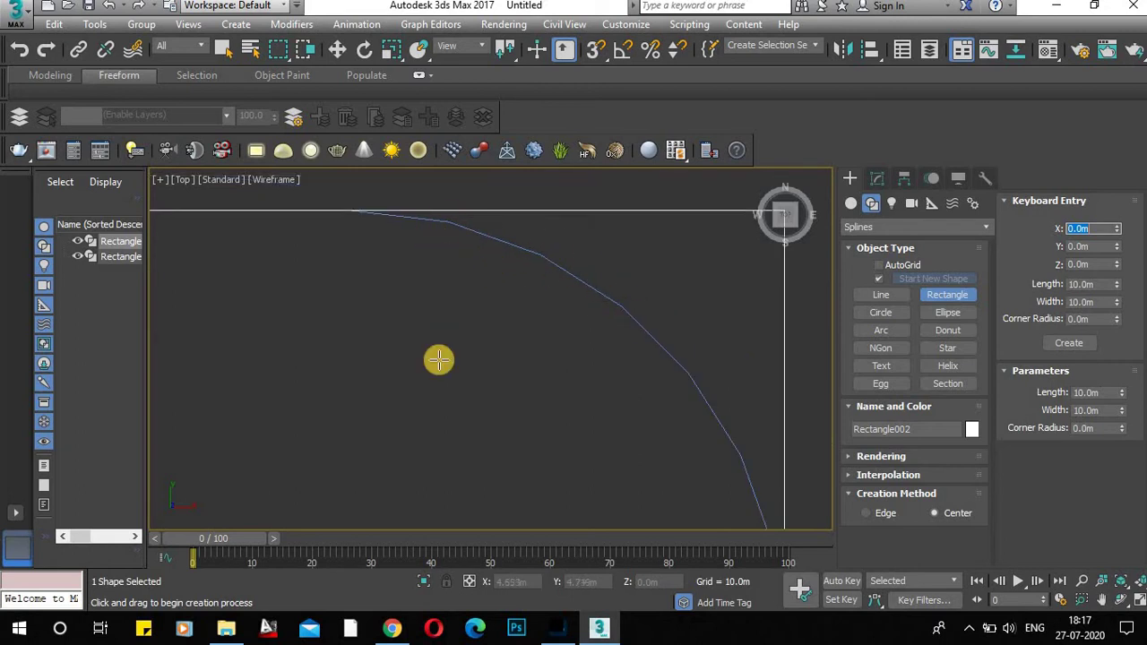
left_click(853, 472)
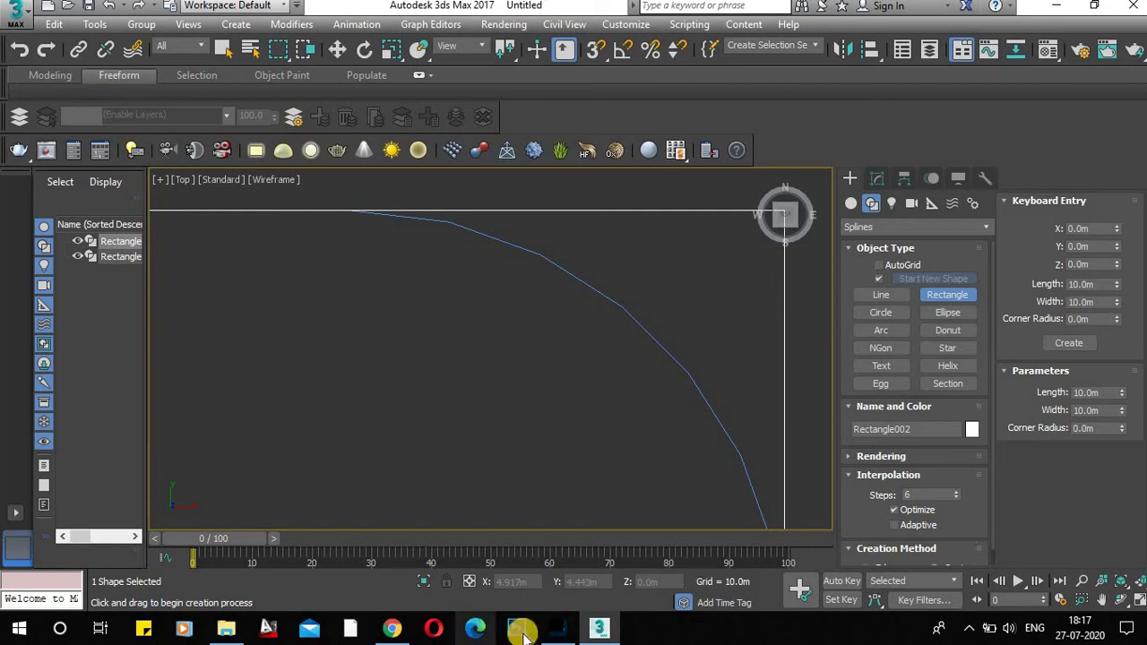
scroll(914, 381, "down", 1)
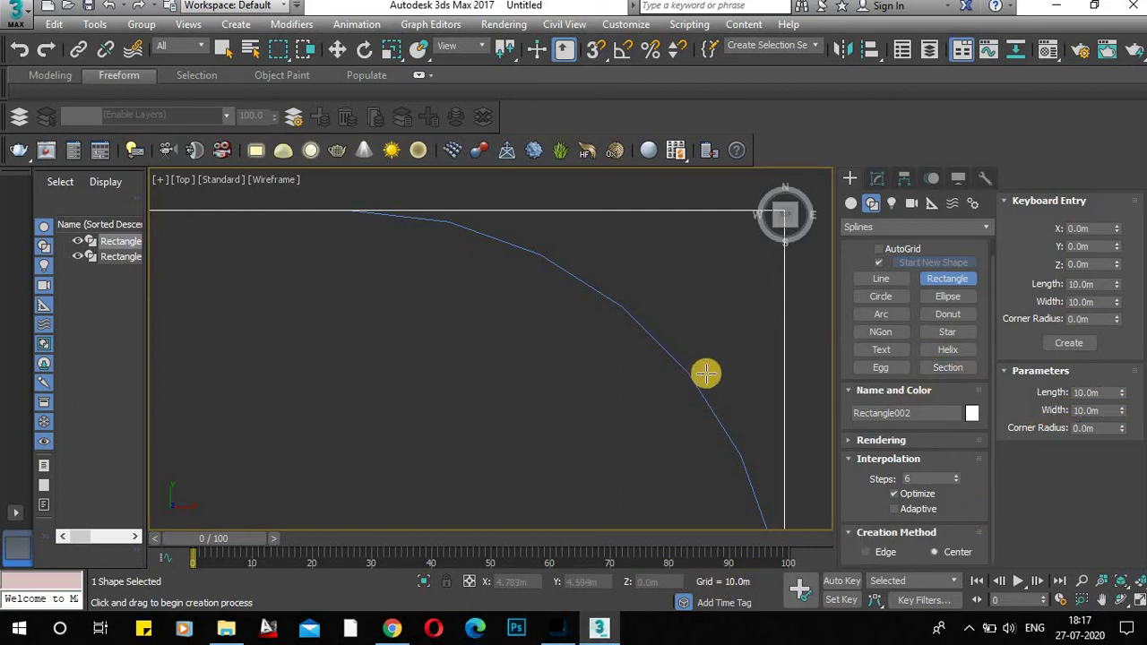
Increase the length of the square-cornered rectangle to about 20.1 m.
scroll(712, 374, "down", 5)
left_click_drag(1124, 392, 1118, 302)
scroll(618, 341, "down", 4)
scroll(618, 342, "down", 2)
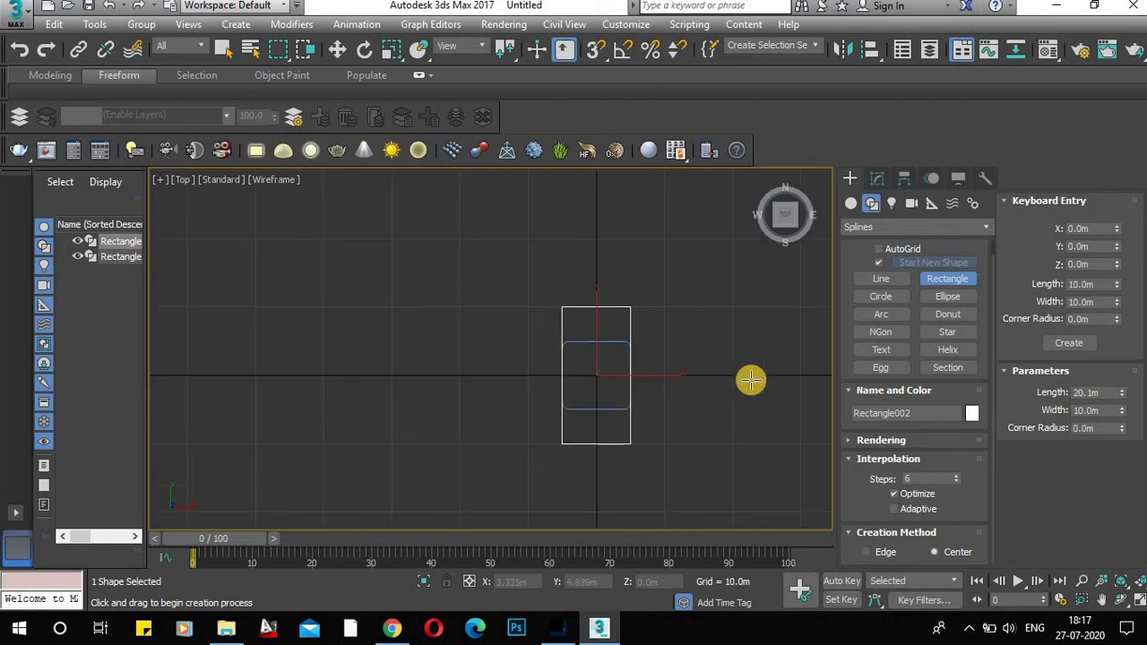
Set the selected rectangle's length and width to 25 m and its corner radius to 2 m.
left_click(1108, 394)
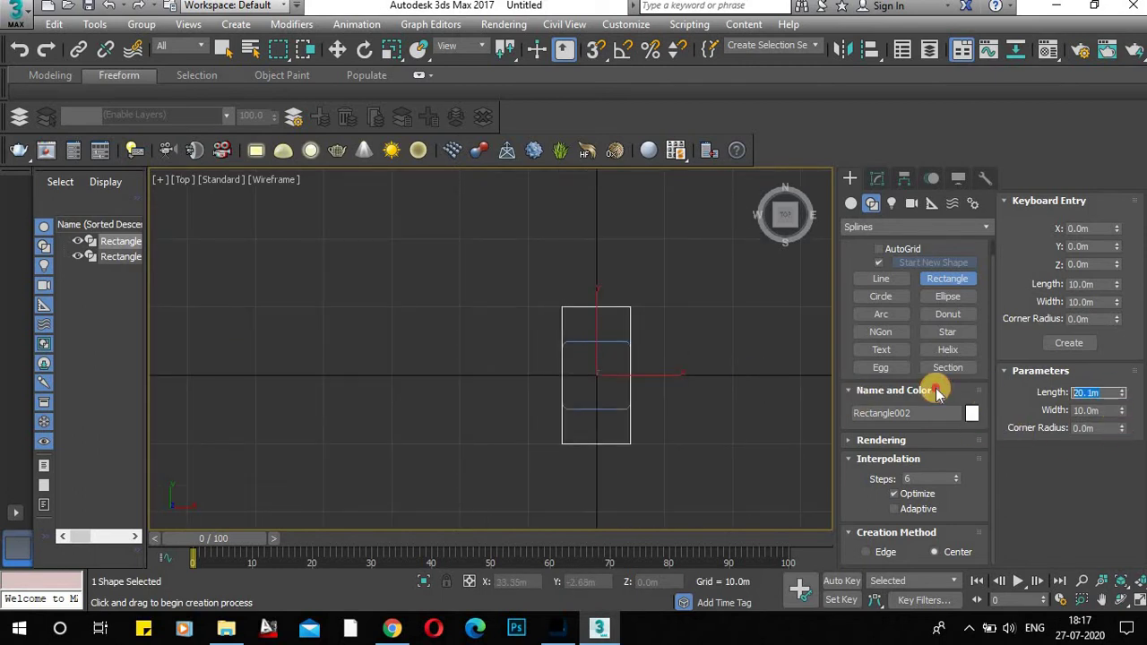
type("25")
key("Return")
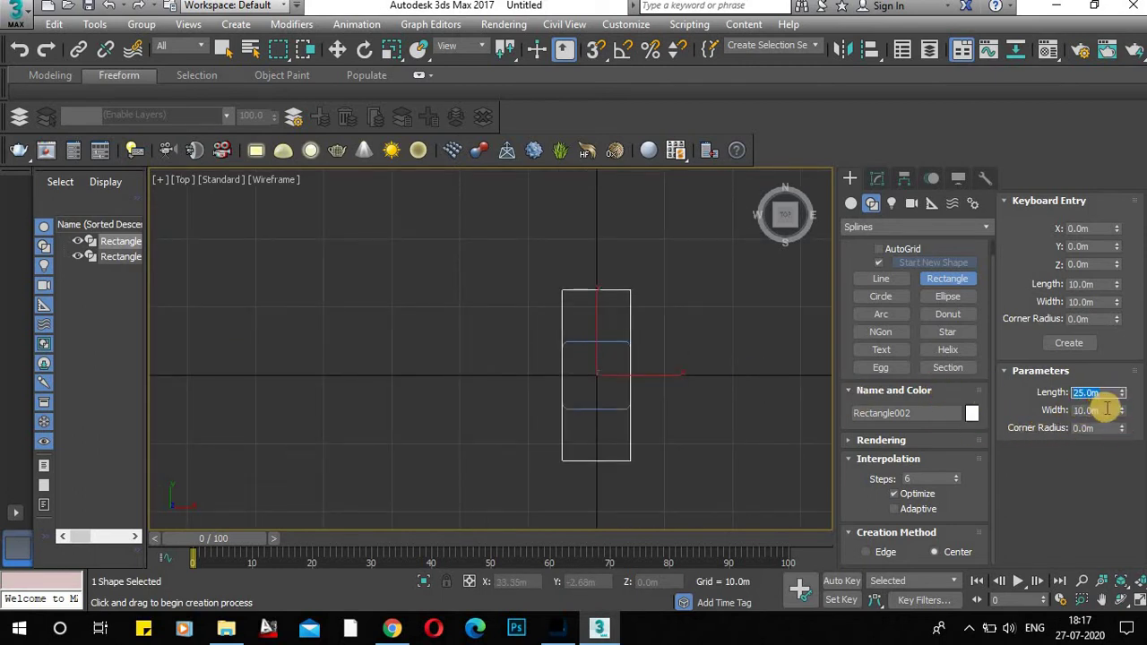
key("Tab")
type("25")
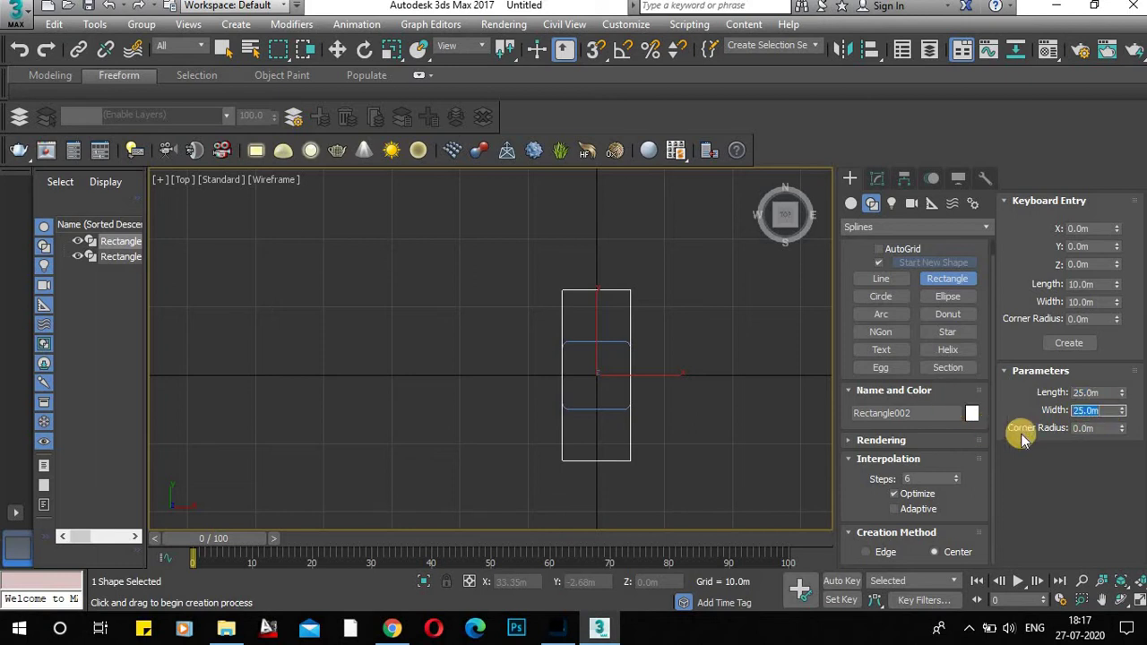
key("Return")
key("Tab")
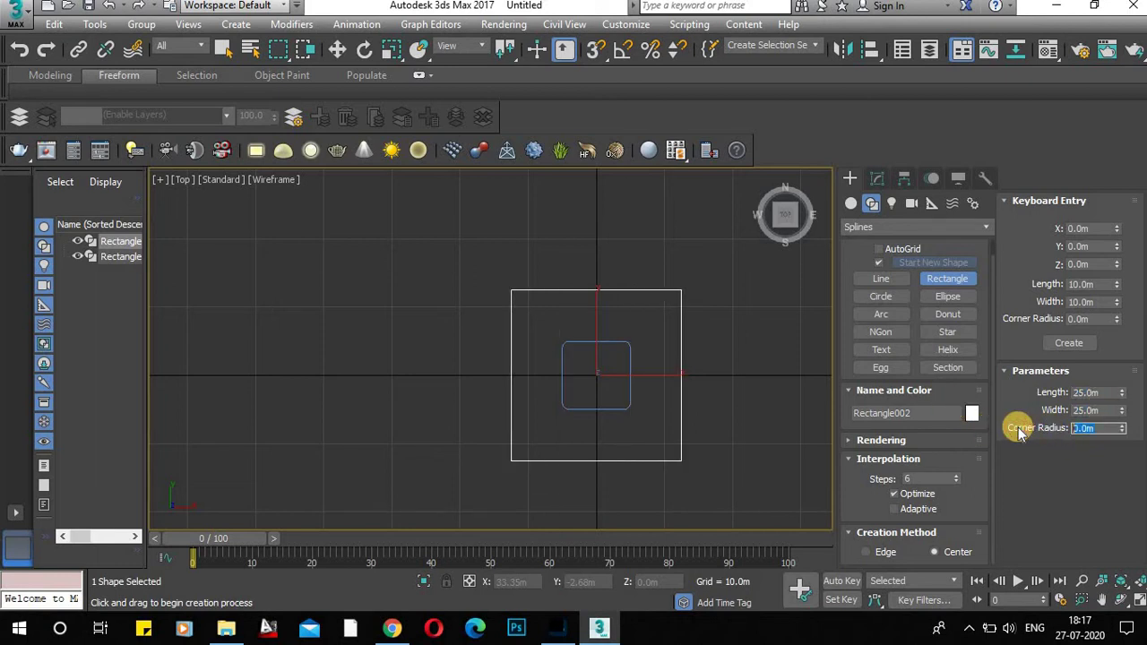
type("2")
key("Return")
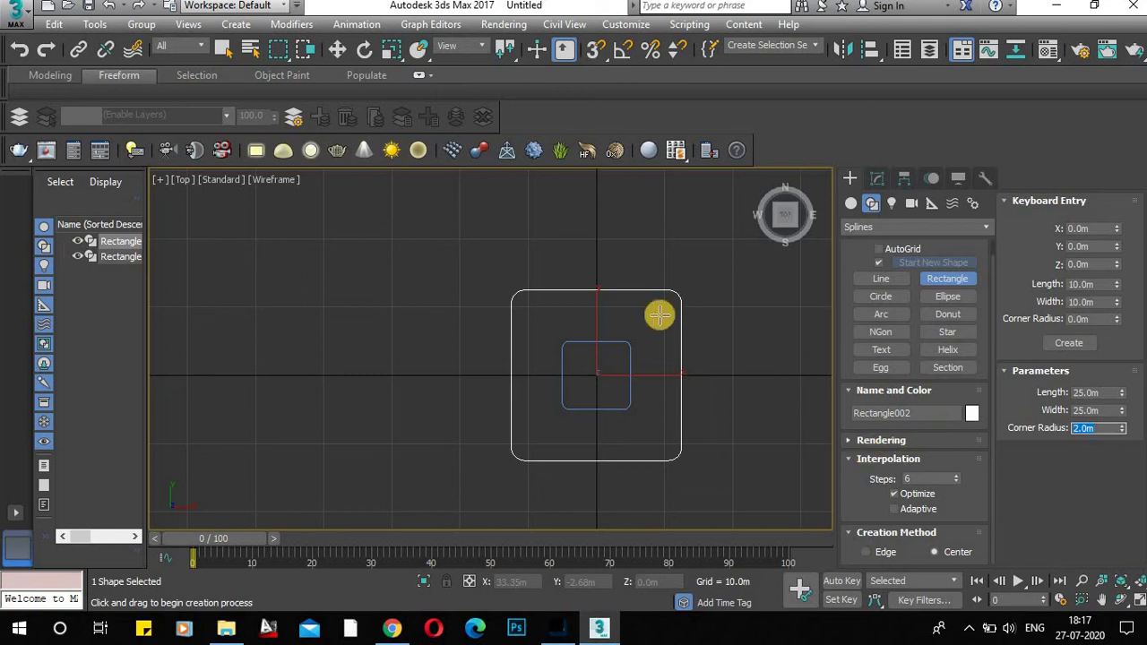
scroll(675, 293, "up", 6)
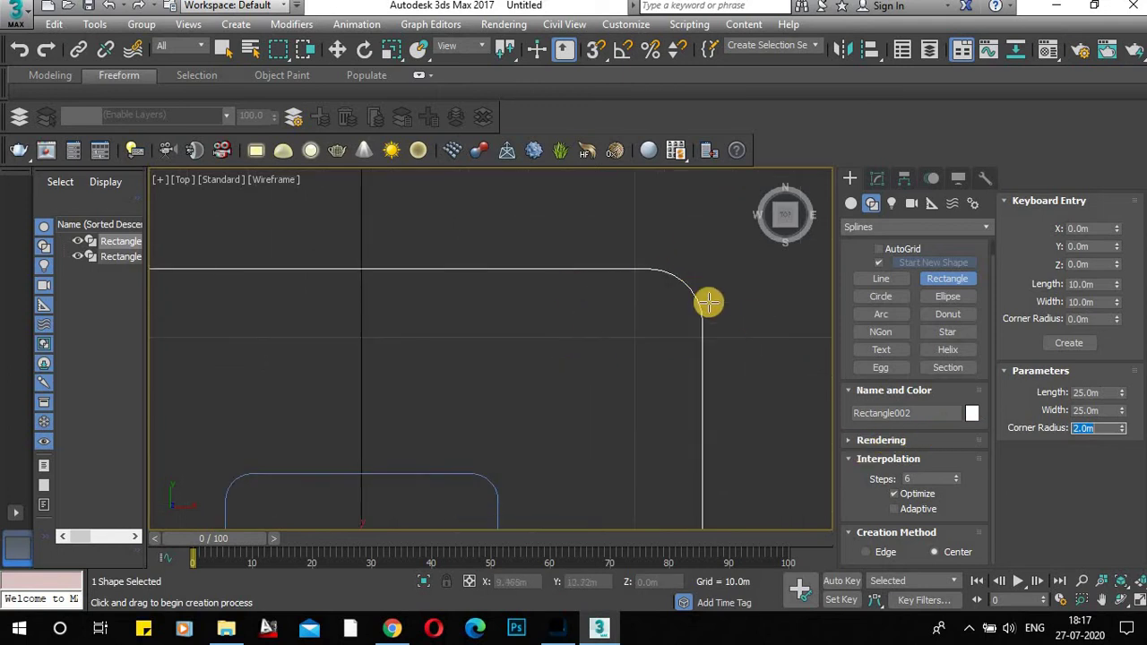
Draw a circle with a radius of about 12 m beside the rectangles, using the Edge creation method.
left_click(882, 298)
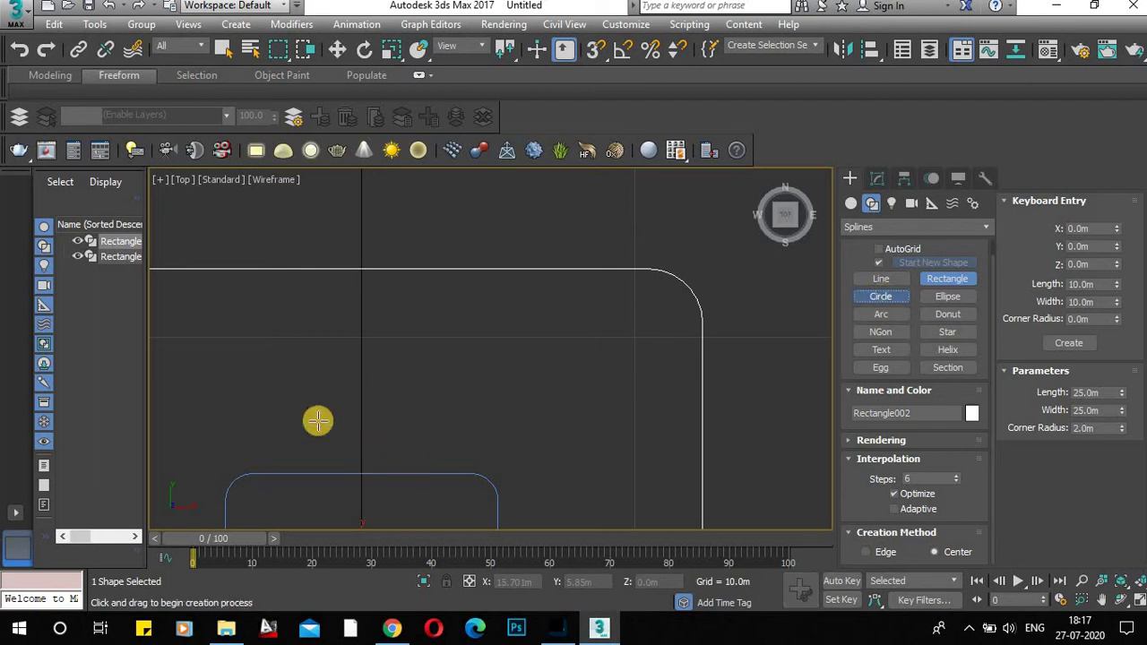
scroll(304, 394, "down", 6)
middle_click_drag(573, 398, 479, 356)
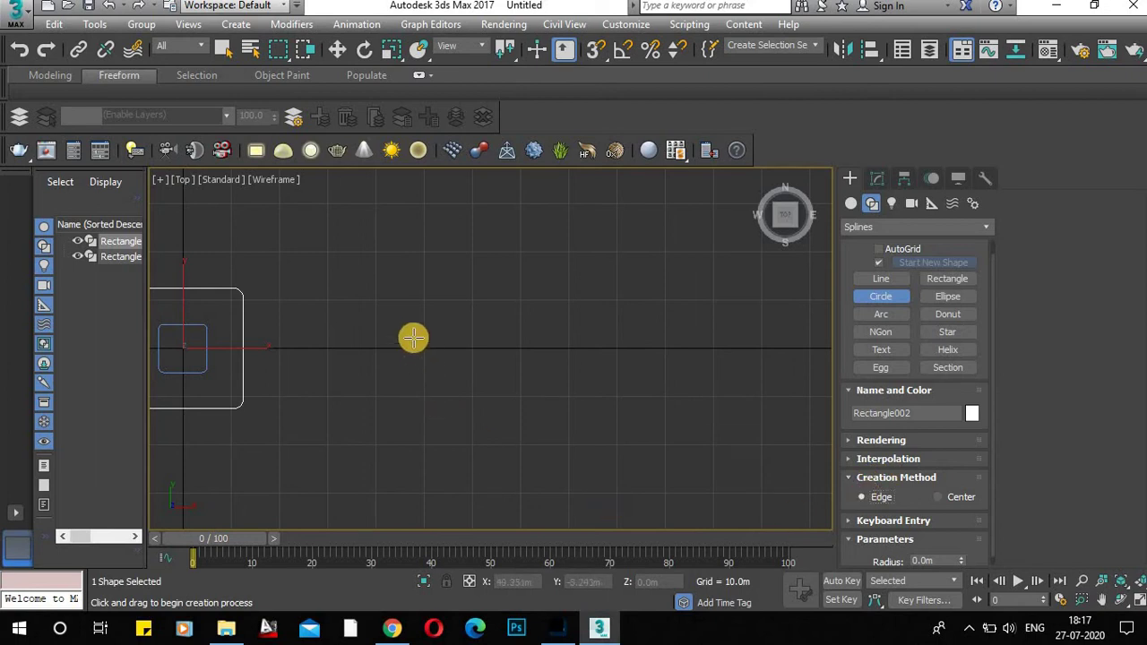
left_click_drag(397, 283, 507, 320)
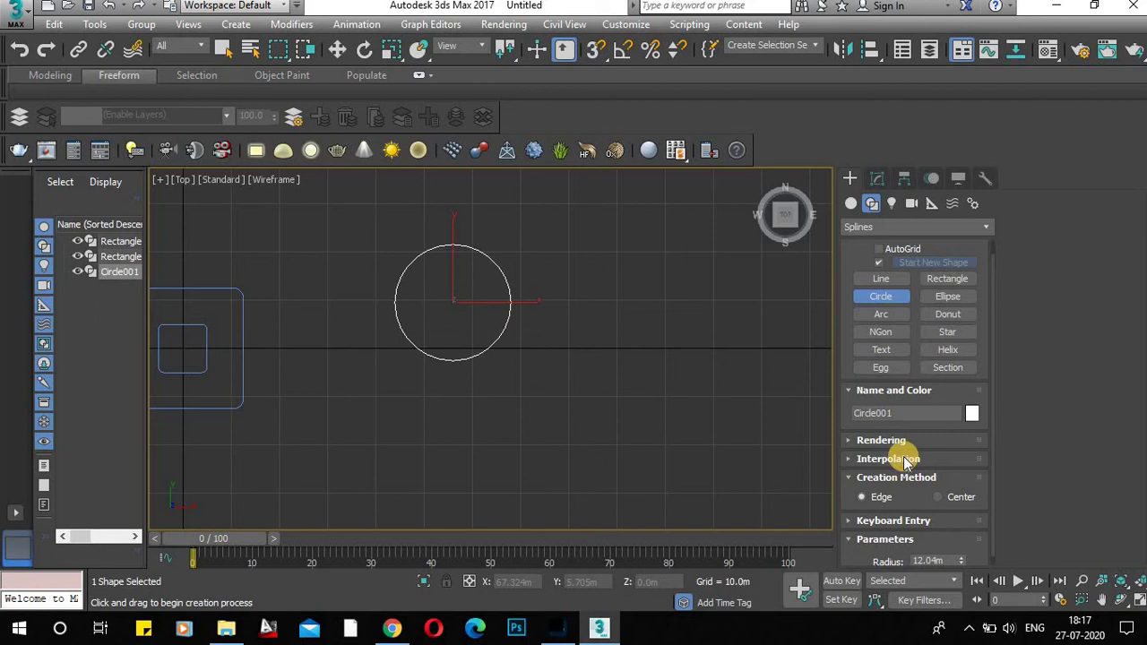
Switch the circle creation method to Center and draw a circle of about 8.3 m radius inside the first, from its center.
left_click(937, 498)
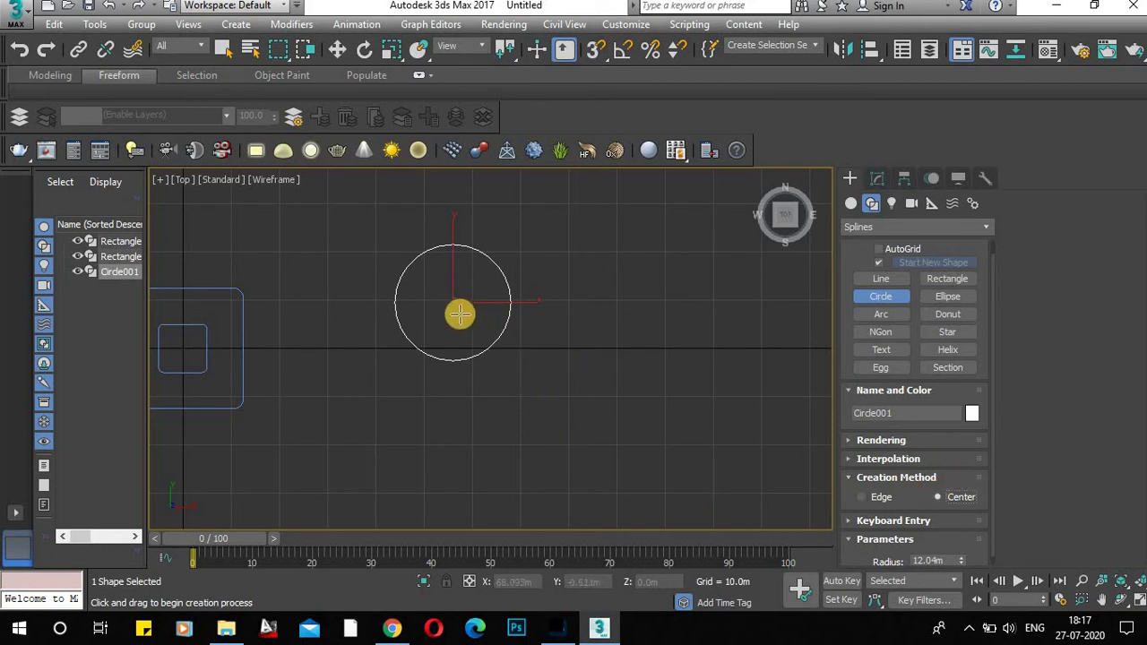
scroll(453, 305, "up", 2)
left_click_drag(450, 294, 524, 331)
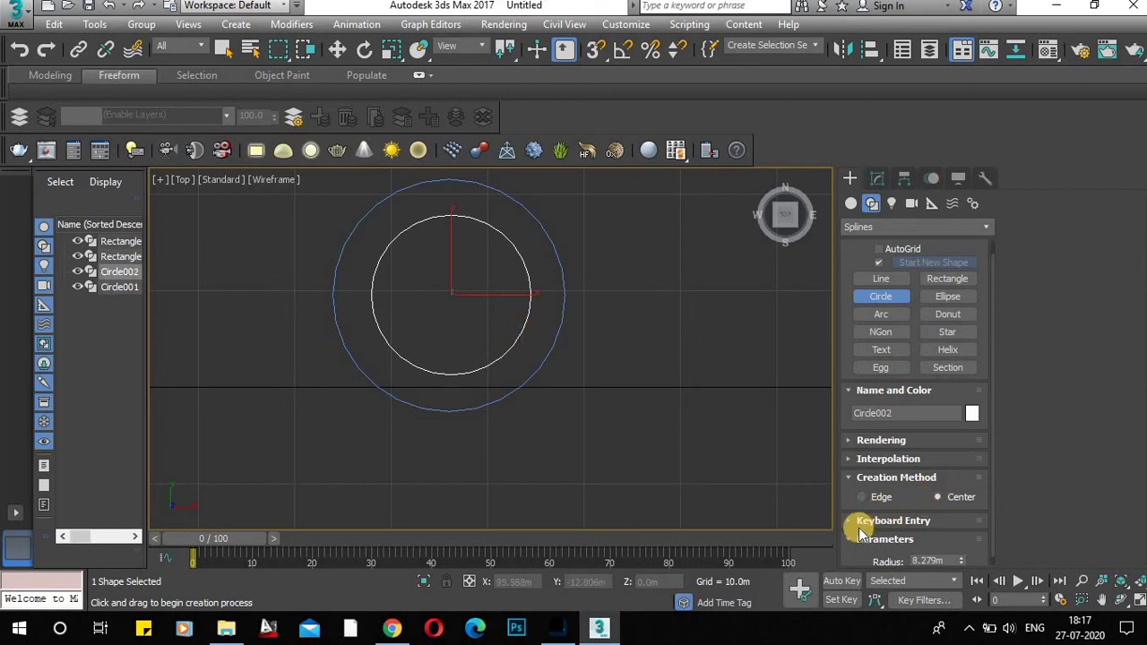
Open the Circle tool's Keyboard Entry parameters and reduce the inner circle's radius to 7.12 m.
left_click(887, 520)
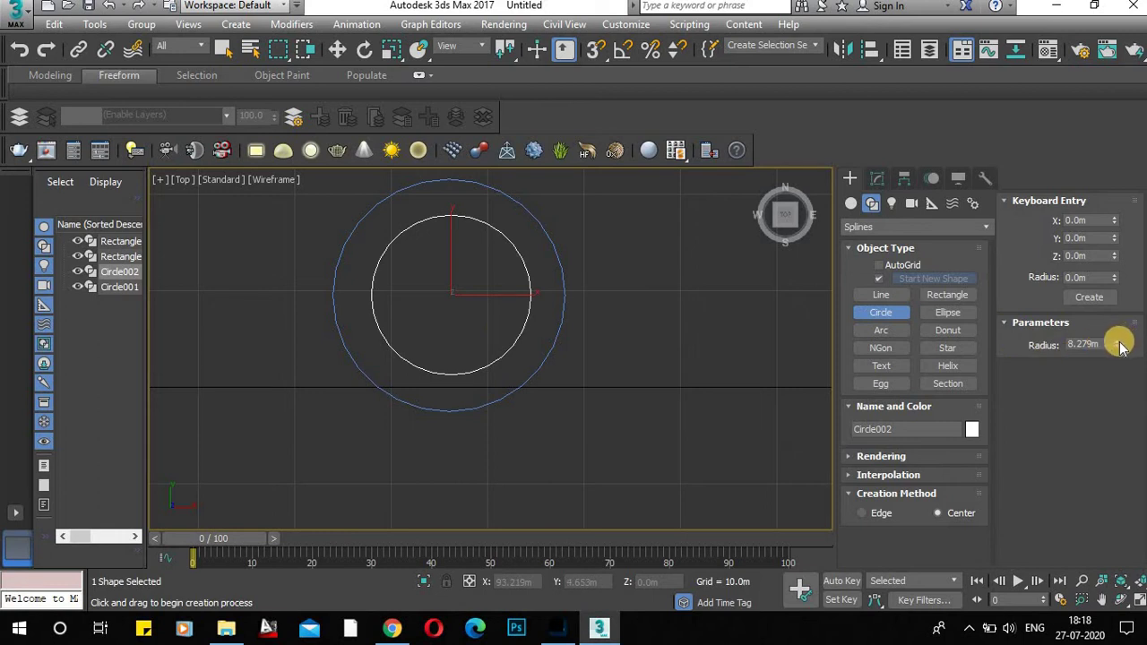
mouse_move(1117, 345)
left_mouse_down()
mouse_move(1111, 239)
mouse_move(1115, 351)
left_mouse_up()
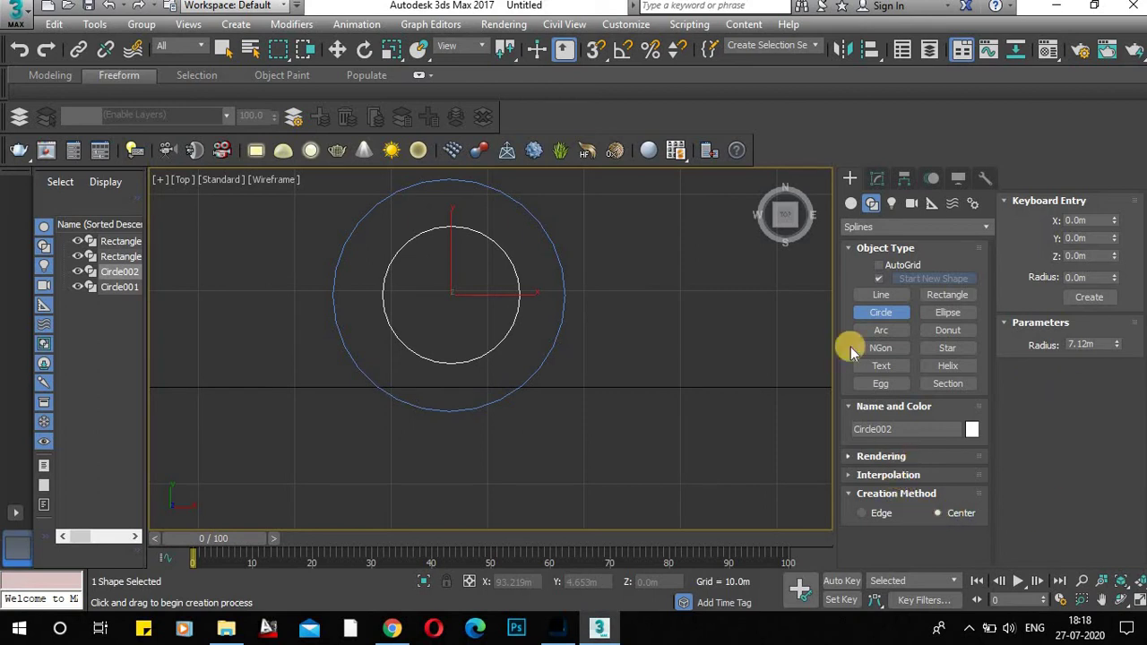
left_click(898, 430)
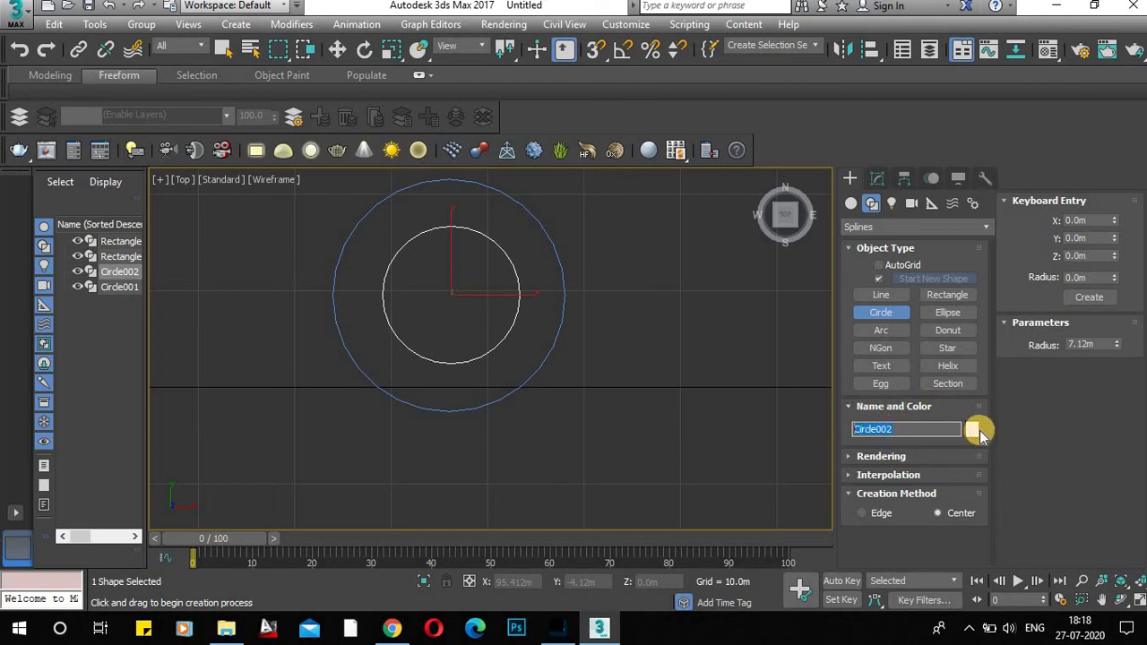
Draw an ellipse about 21 m long and 53 m wide beside the circles, using the Edge creation method.
left_click(938, 315)
scroll(492, 376, "down", 3)
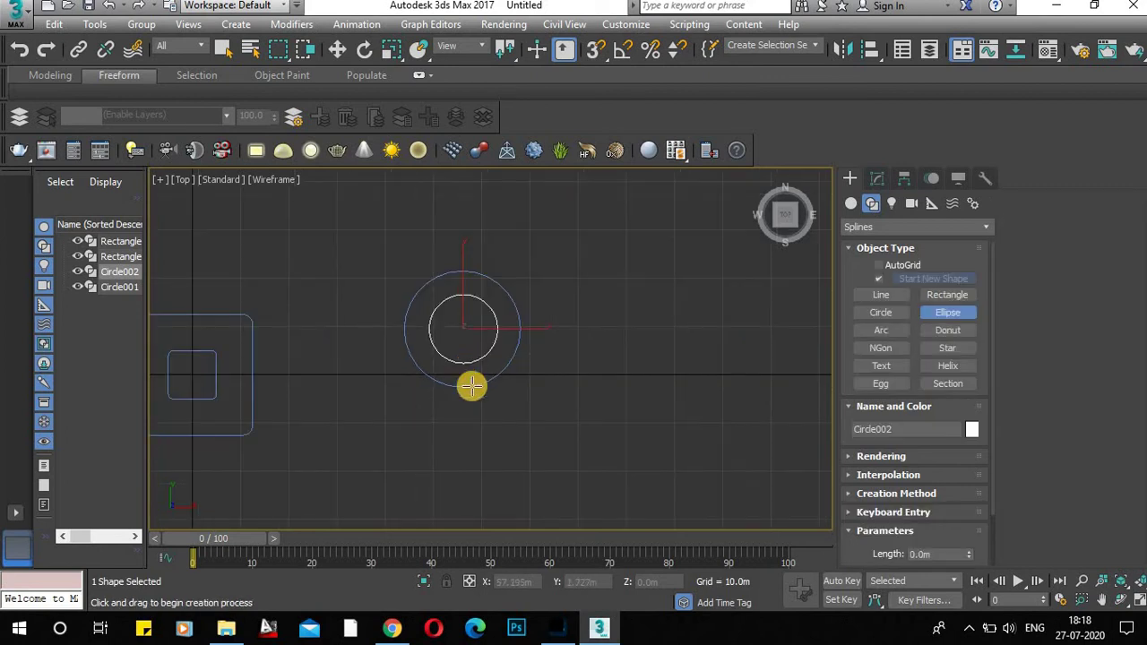
middle_click_drag(314, 321, 368, 378)
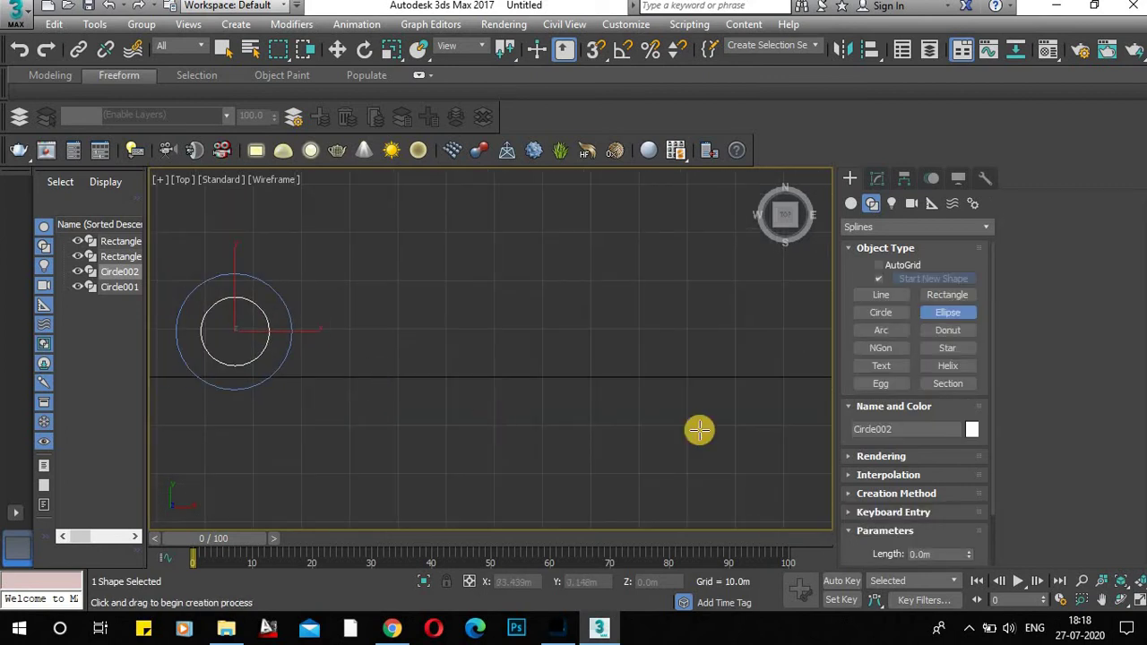
left_click(887, 493)
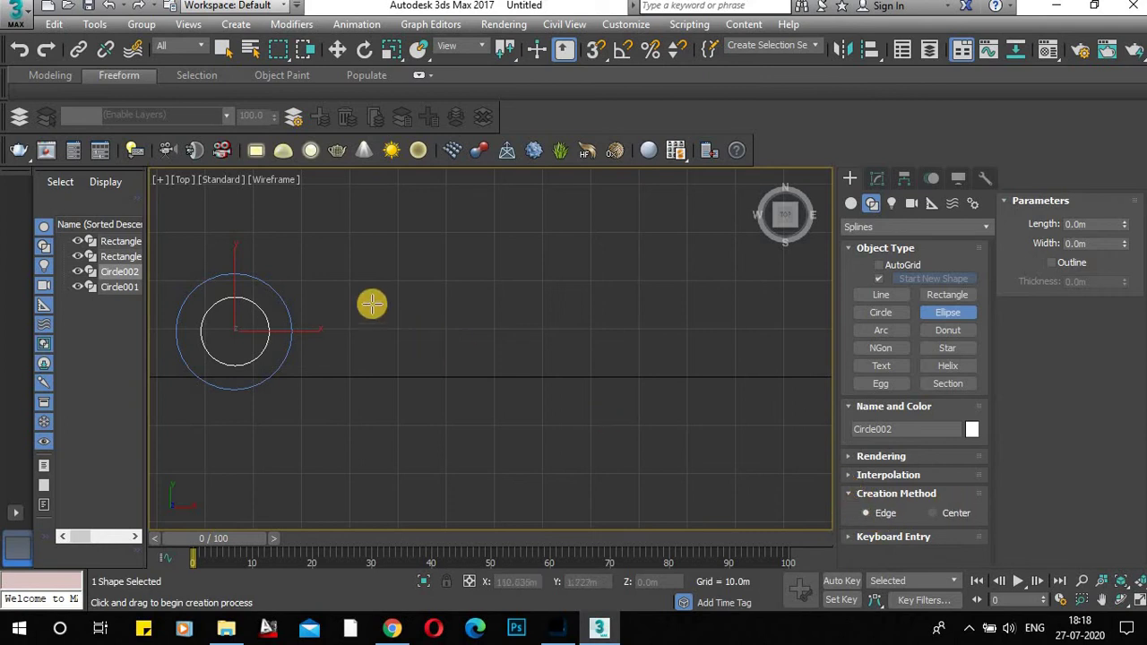
left_click_drag(440, 322, 699, 428)
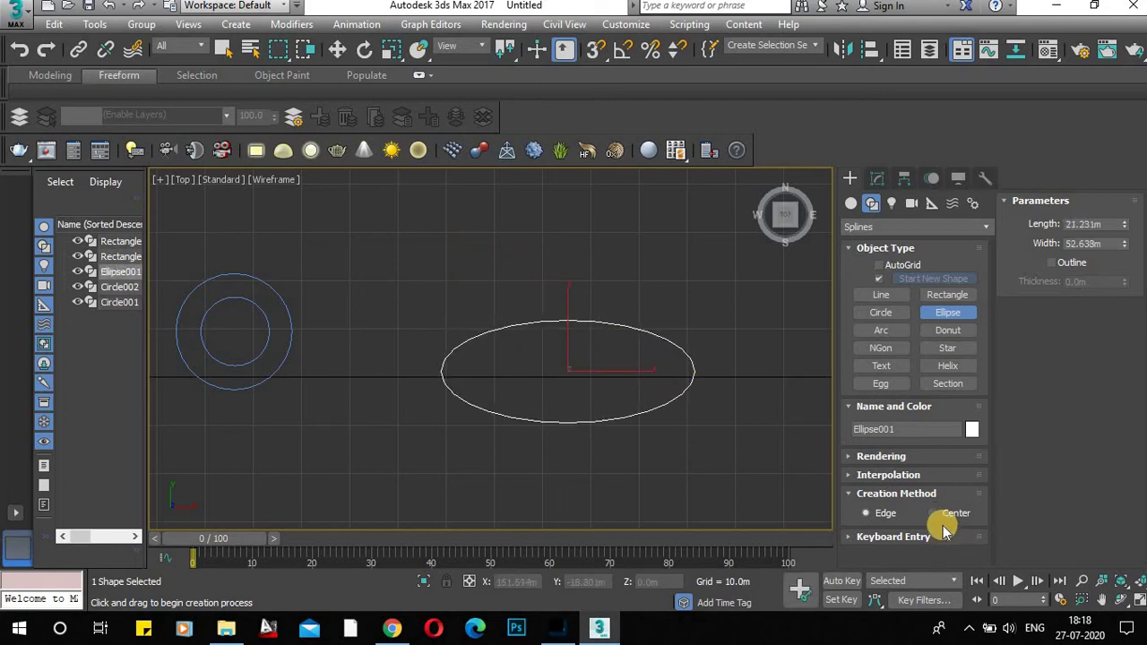
Draw a second ellipse from the first one's center using the Center creation method, and enlarge it to about 36.5 m long and 81.5 m wide.
left_click(937, 514)
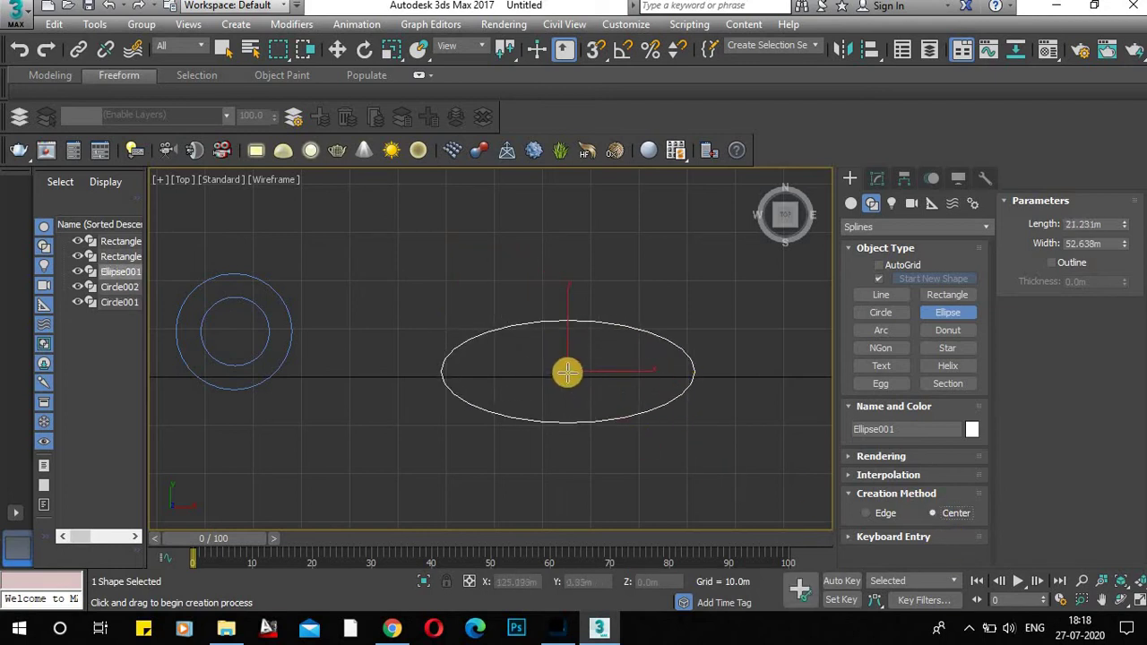
left_click_drag(568, 373, 660, 392)
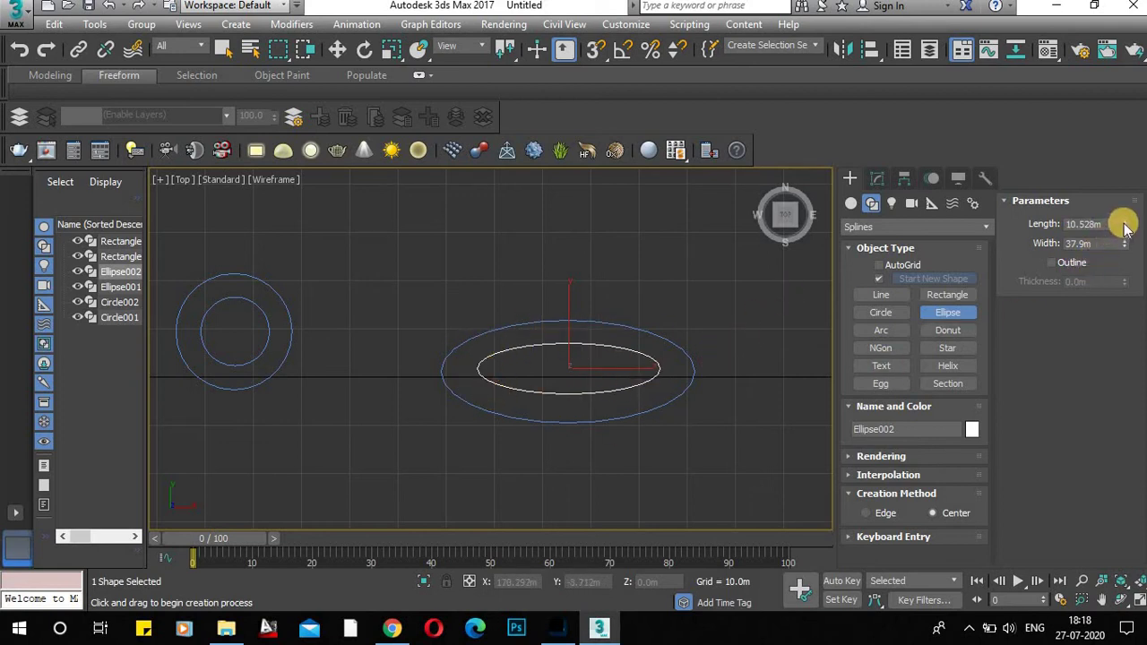
left_click_drag(1125, 229, 1137, 109)
left_click_drag(1134, 47, 1133, 15)
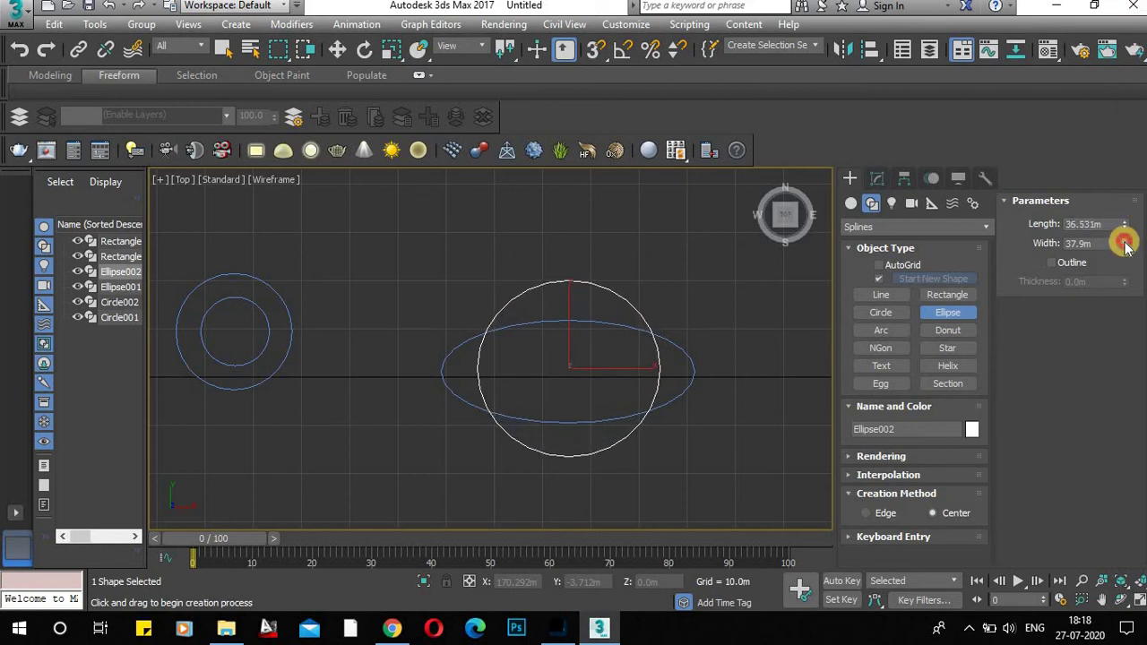
left_click_drag(1126, 244, 1115, 143)
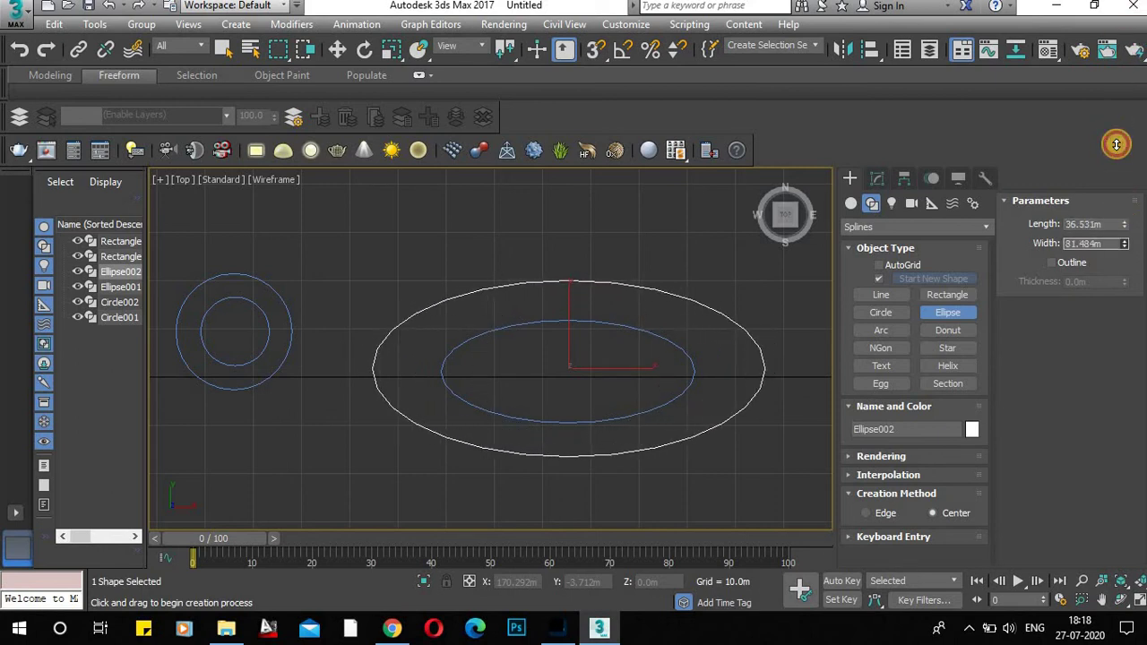
Draw an upward-bulging arc with a radius of about 37 m beside the ellipses, using the End-End-Middle creation method.
left_click(880, 332)
middle_click_drag(435, 404, 296, 390)
middle_click_drag(556, 438, 484, 436)
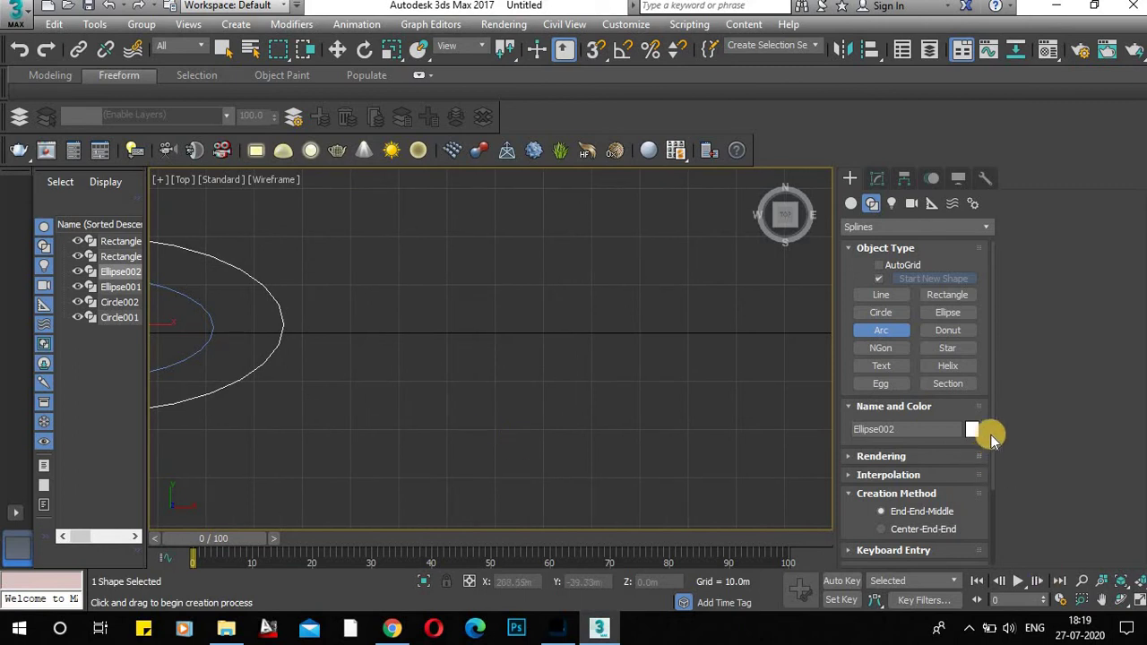
left_click_drag(993, 420, 990, 529)
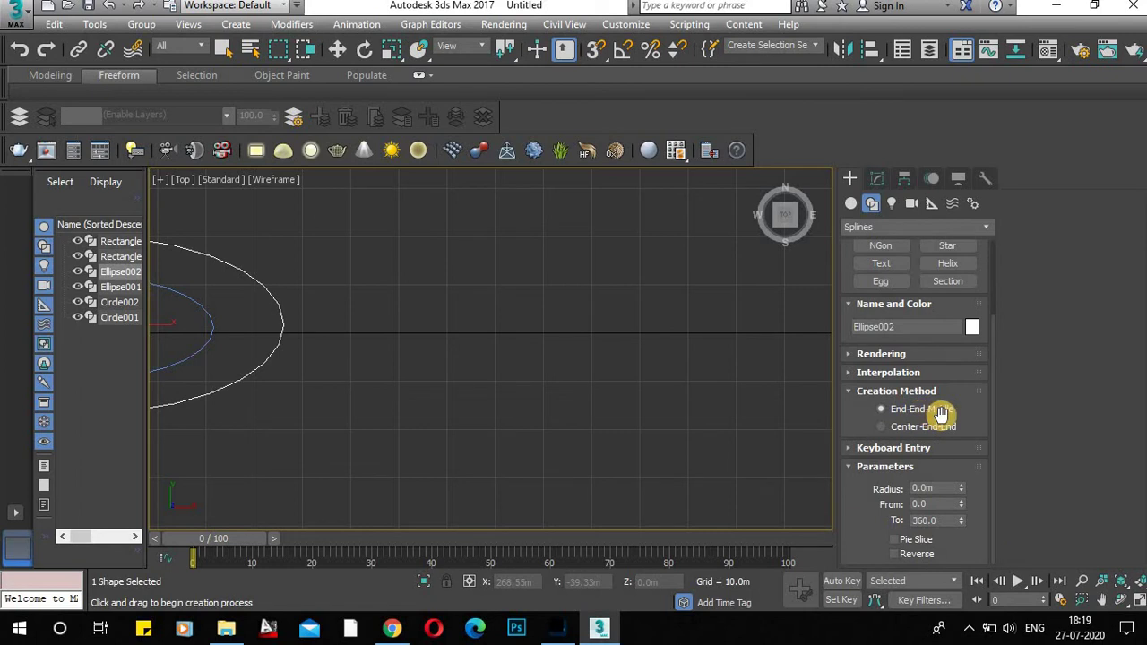
middle_click_drag(493, 385, 443, 329)
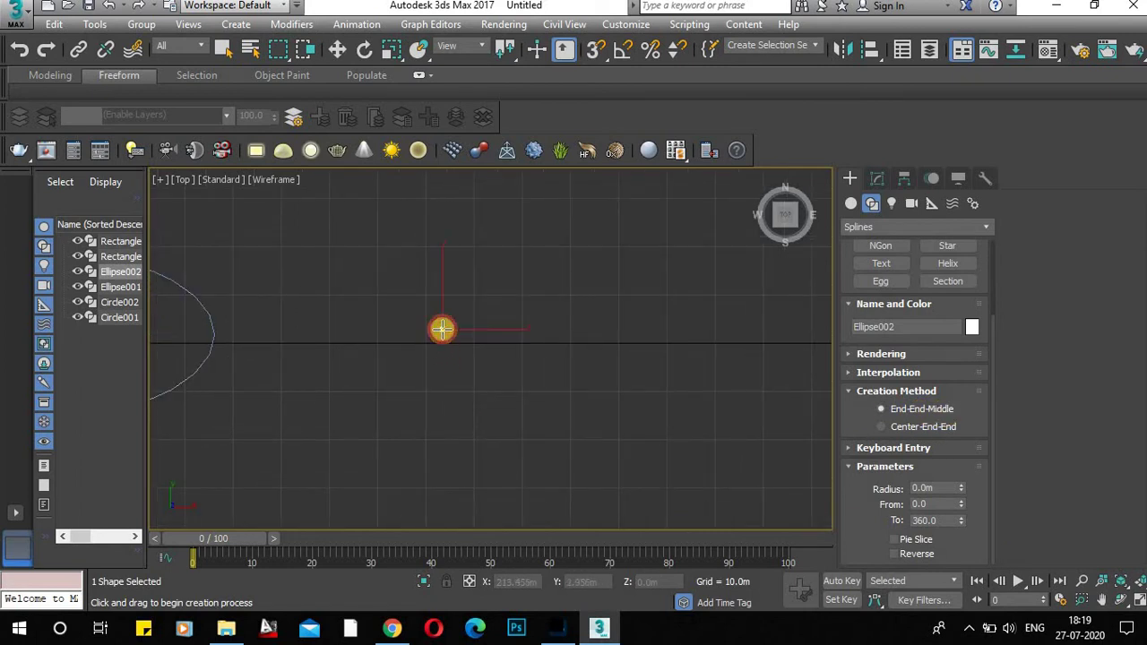
left_click_drag(442, 330, 763, 334)
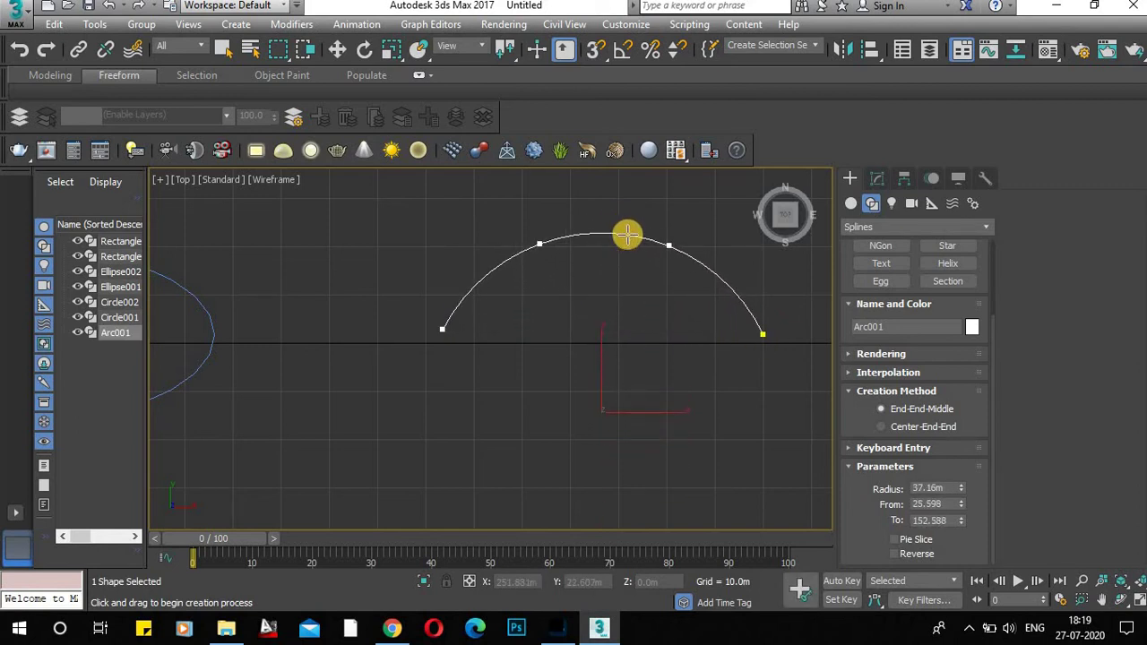
left_click(627, 234)
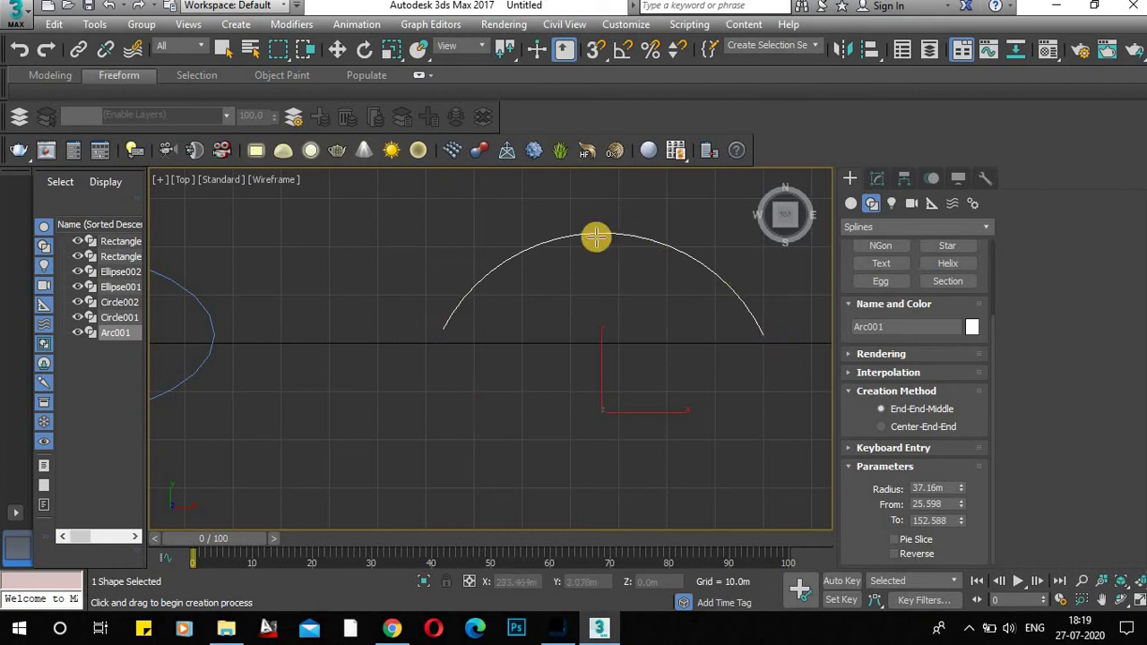
Draw a second arc below the first with the Center-End-End method, about 34.9 m in radius, spanning from about 4 to 180 degrees.
left_click(883, 428)
middle_click_drag(514, 476, 550, 422)
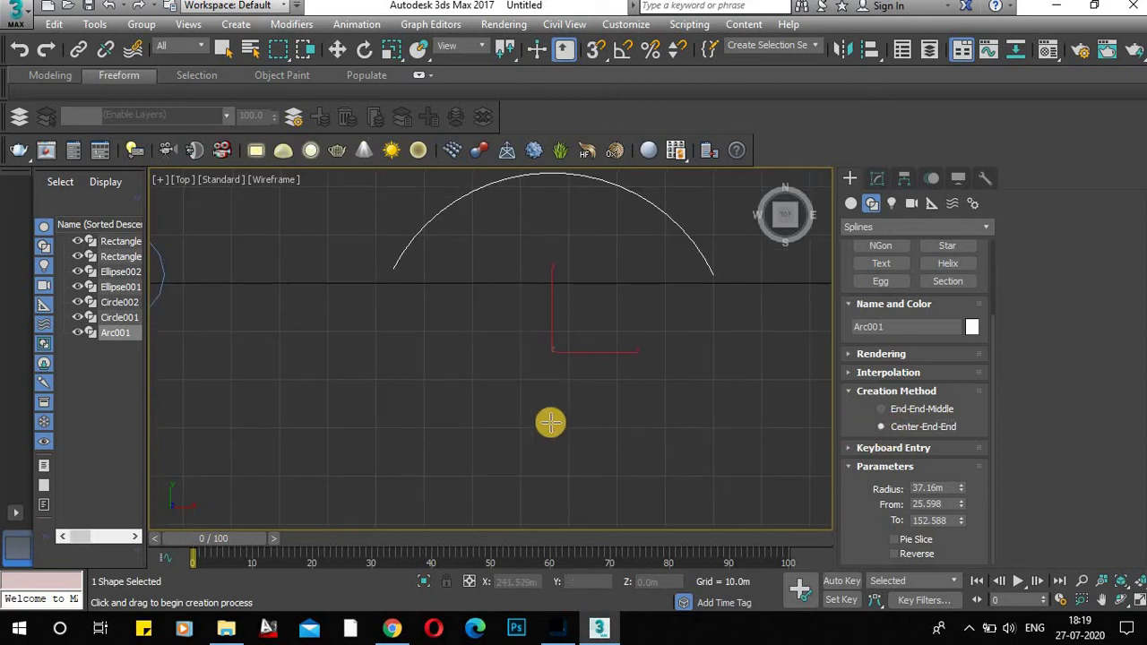
left_click(570, 429)
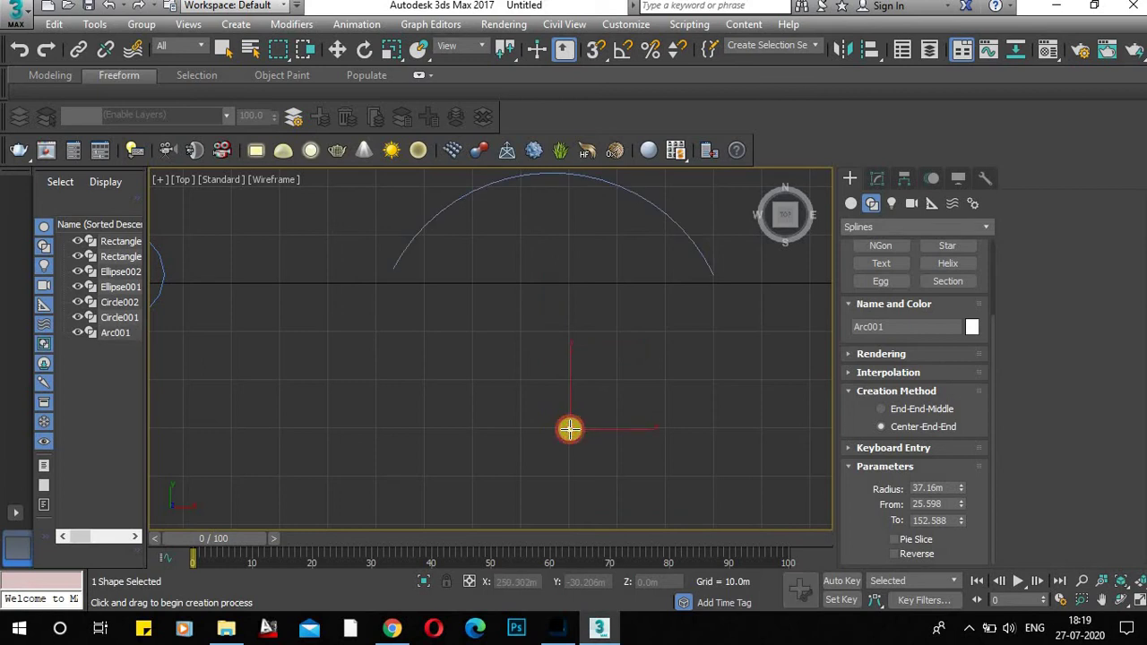
left_click_drag(569, 429, 401, 429)
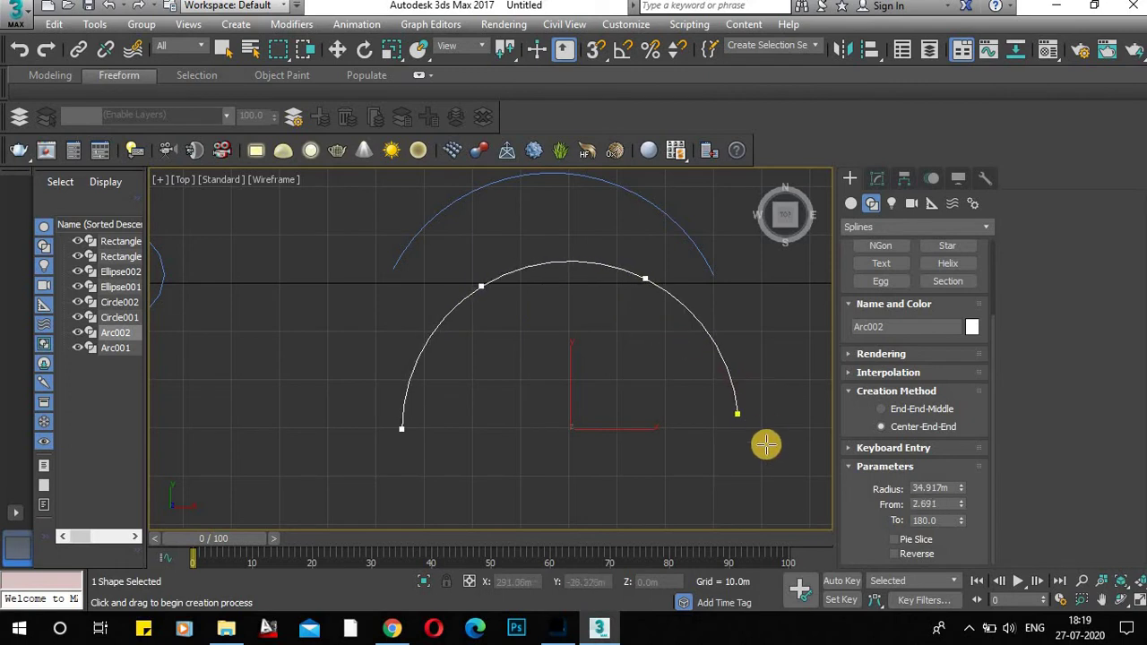
middle_click_drag(749, 473, 756, 397)
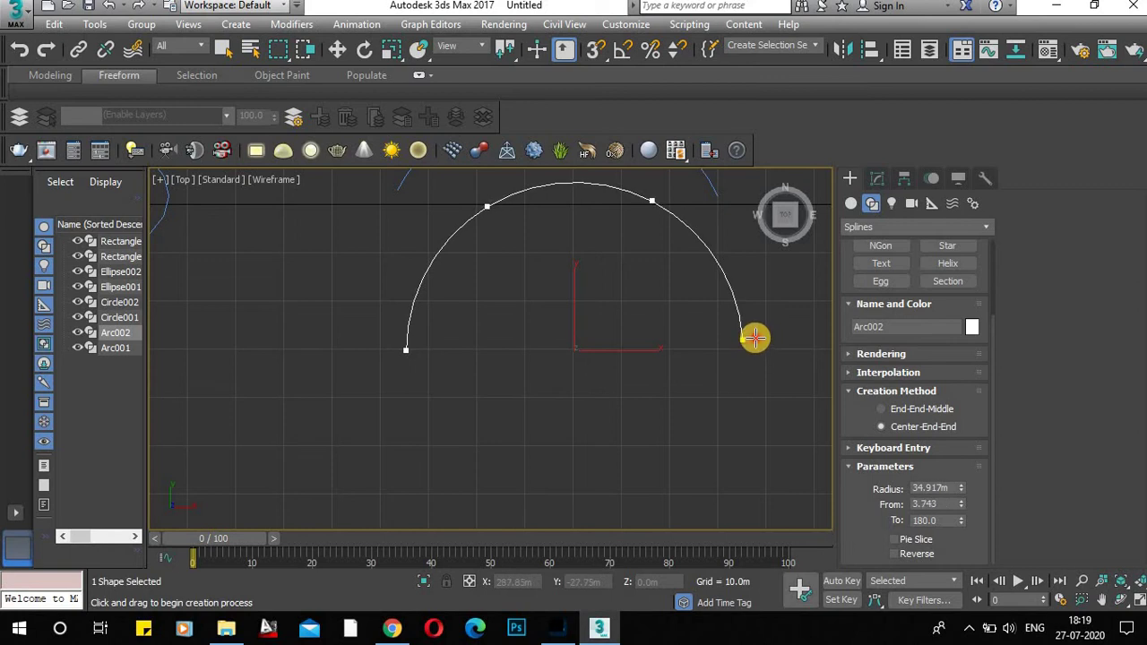
left_click(753, 335)
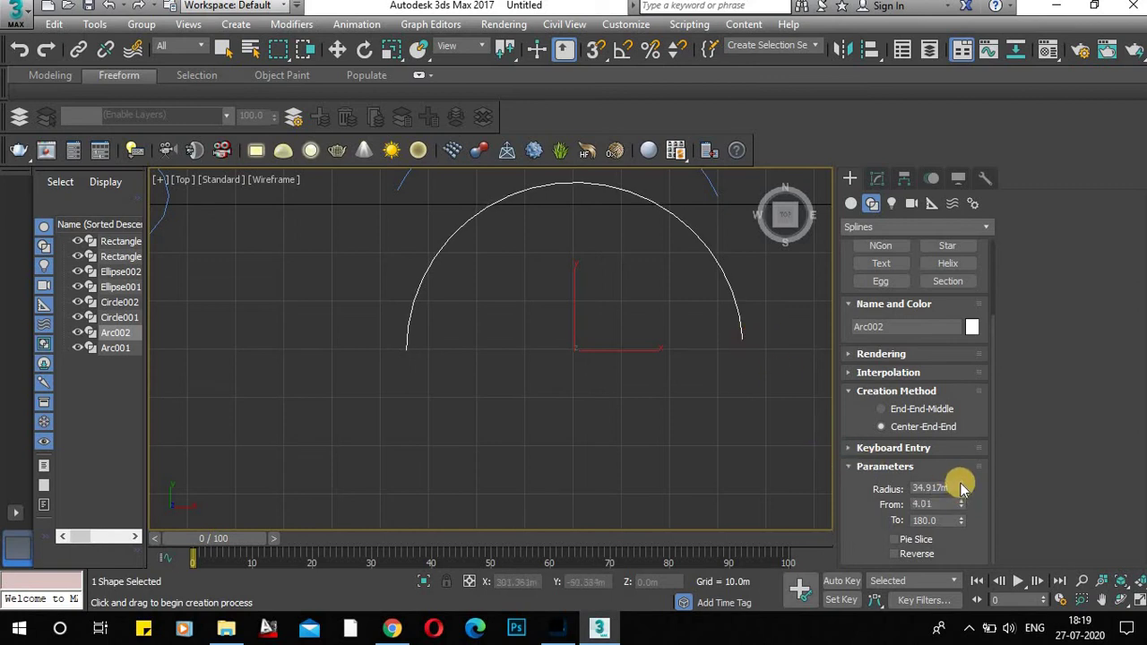
Adjust the second arc's radius to 32.473 m, its From angle to 23.295 and its To angle to 185.4.
left_click_drag(960, 488, 955, 520)
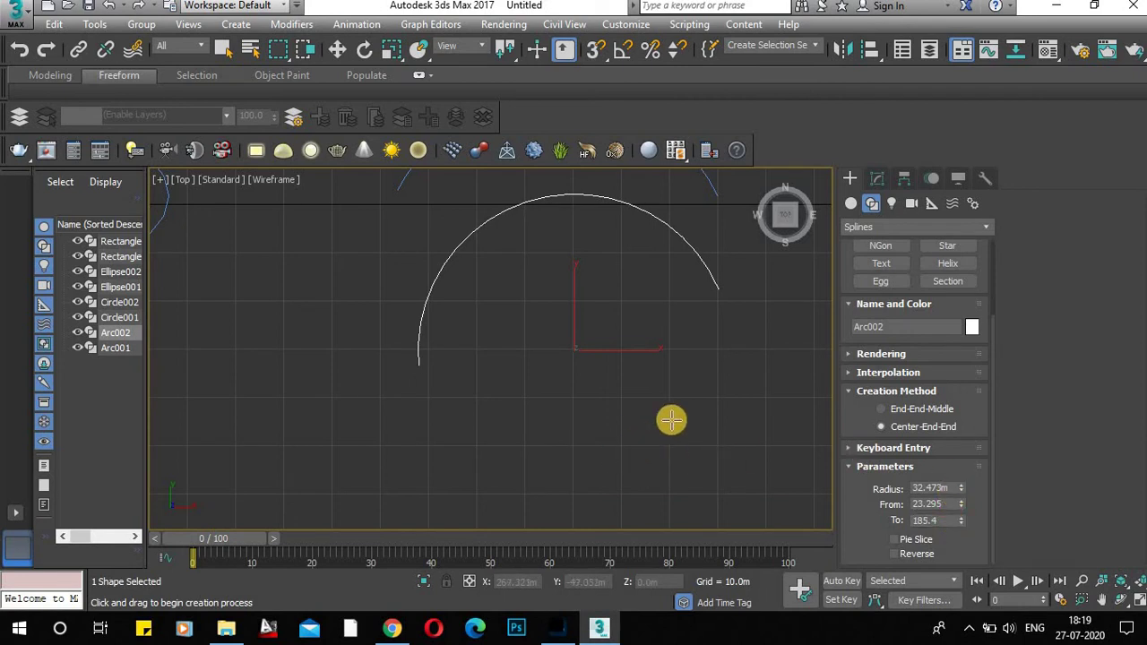
scroll(670, 418, "down", 2)
scroll(515, 379, "up", 1)
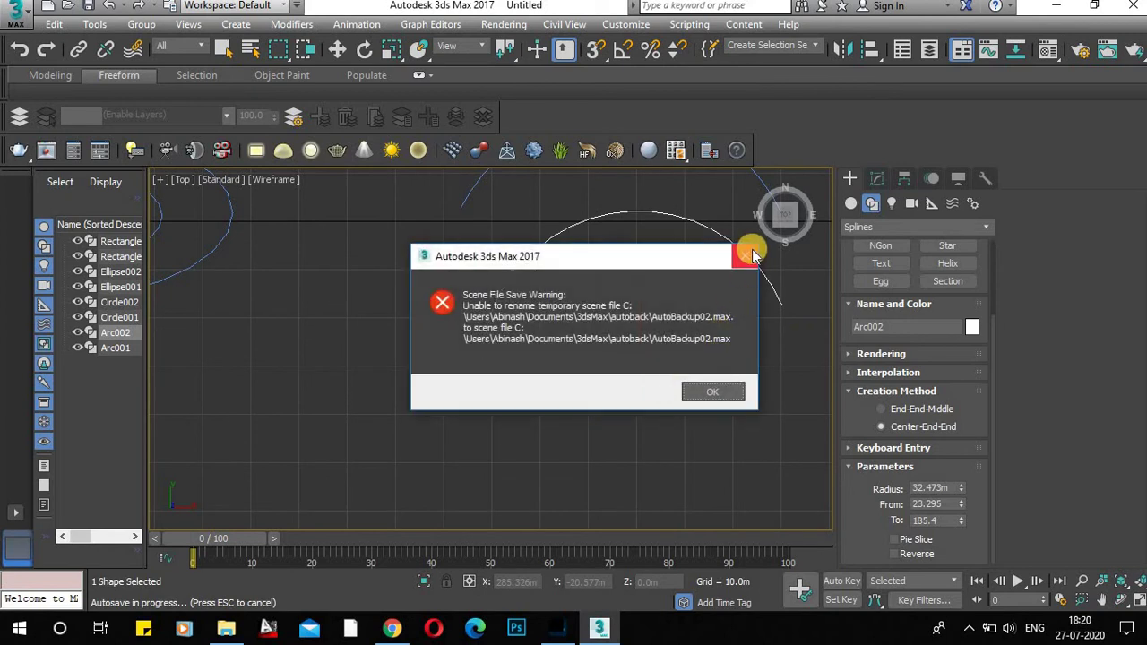
Dismiss the scene file save warning and decline resaving the automatic backup file.
left_click(748, 256)
left_click(627, 372)
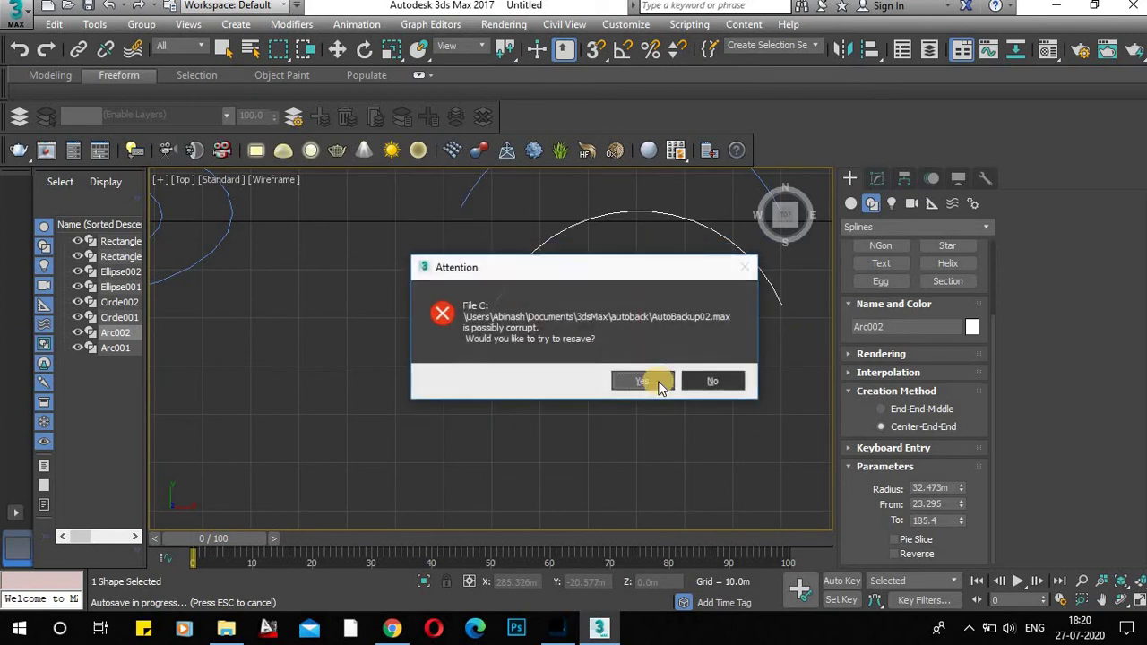
left_click(725, 385)
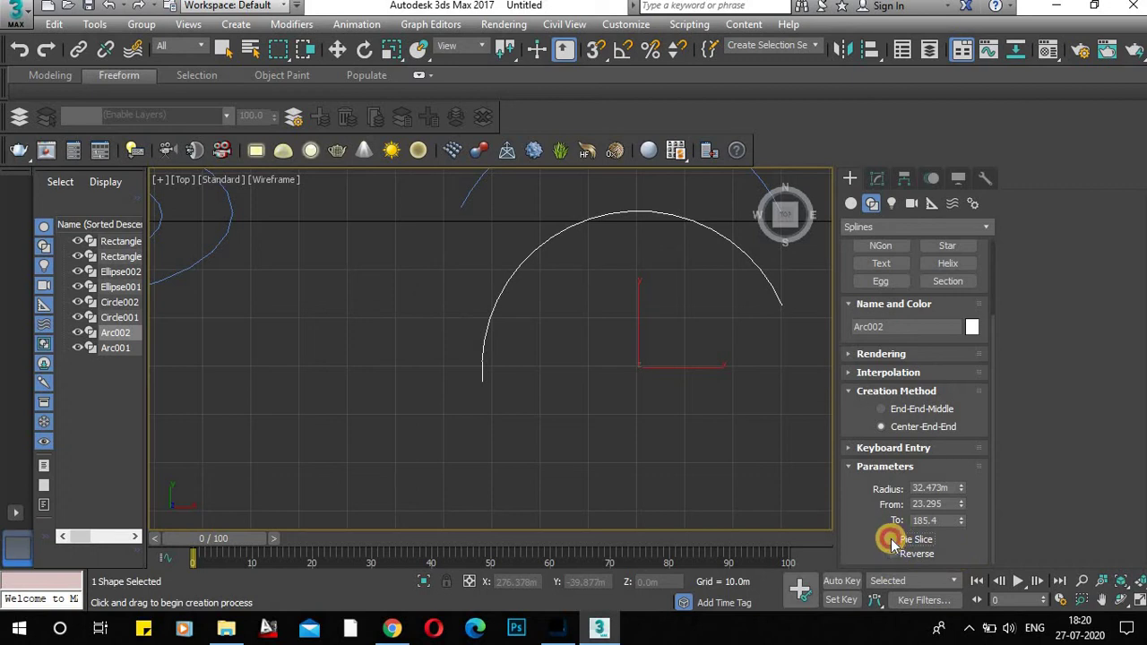
Turn the second arc into a Pie Slice and set its From angle to 0 and its To angle to 294.786.
left_click(892, 542)
middle_click_drag(487, 400, 415, 412)
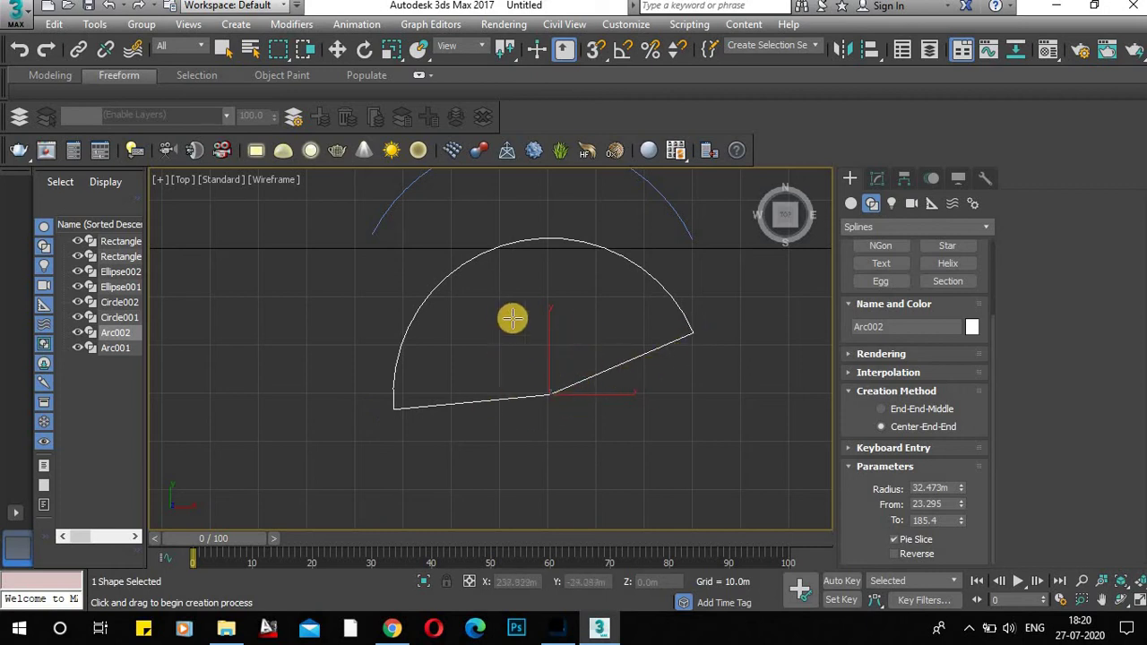
left_click(961, 500)
left_click_drag(960, 488, 952, 94)
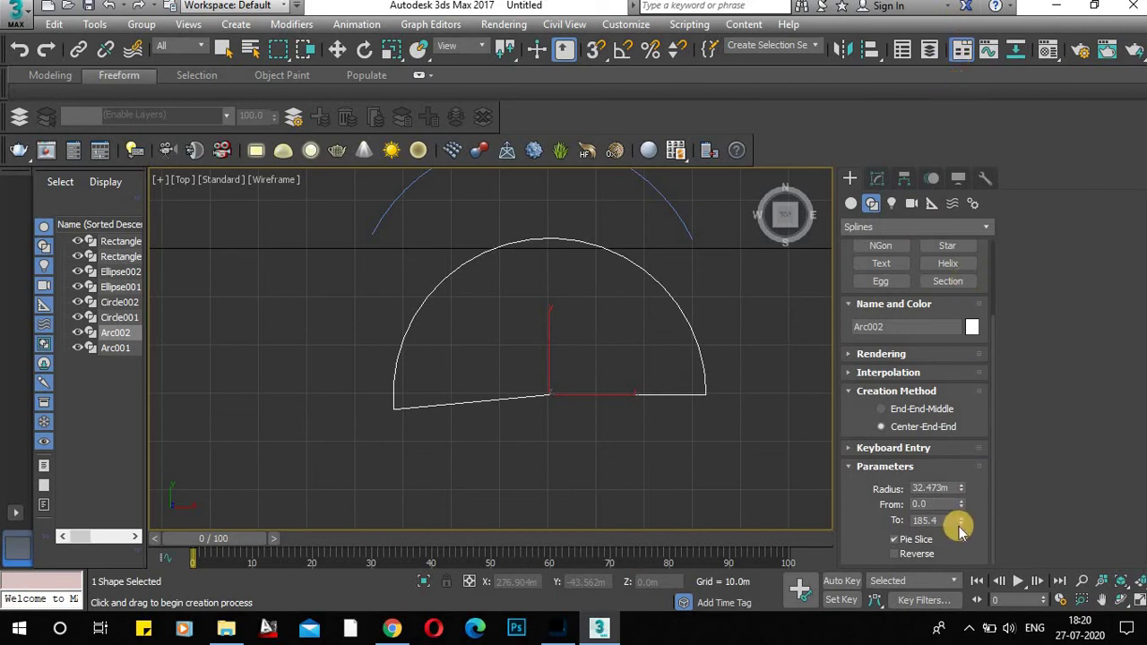
left_click_drag(961, 512, 959, 472)
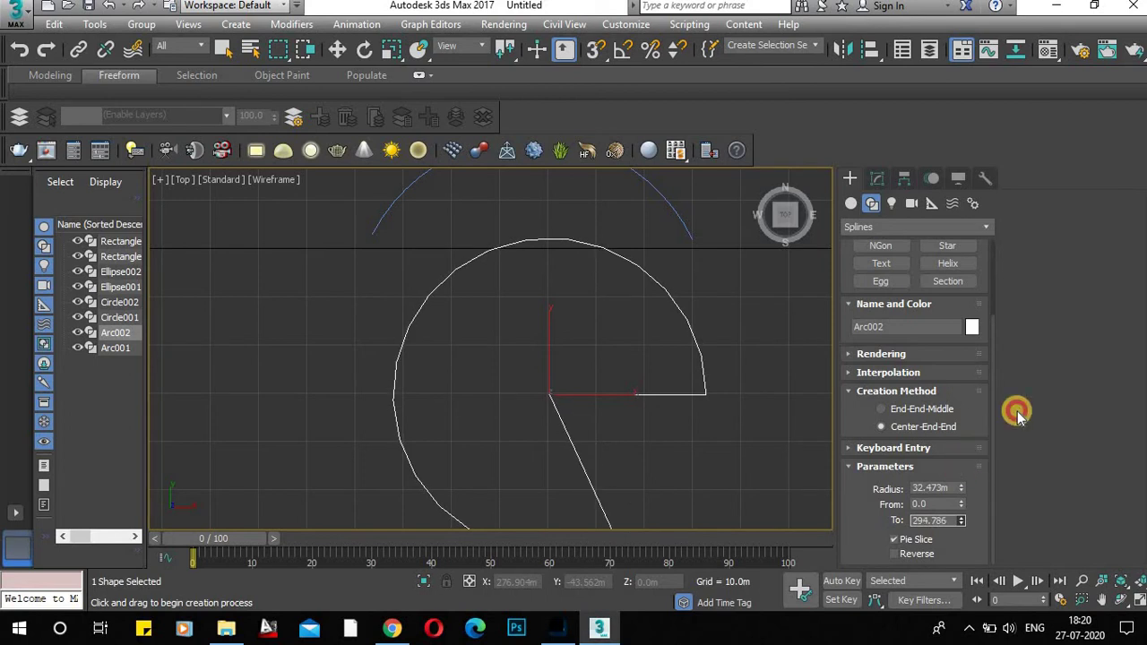
Draw a donut beside the arcs using the Center creation method, with radii of about 52.3 m and 38 m.
scroll(910, 358, "up", 2)
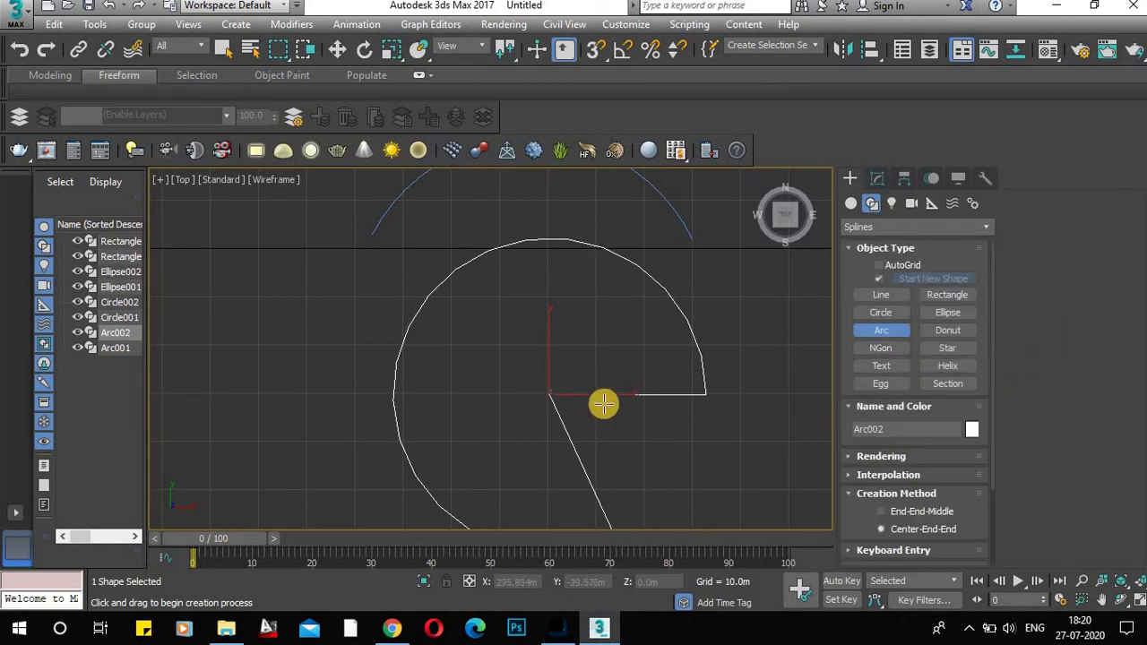
middle_click_drag(604, 403, 299, 409)
left_click(945, 337)
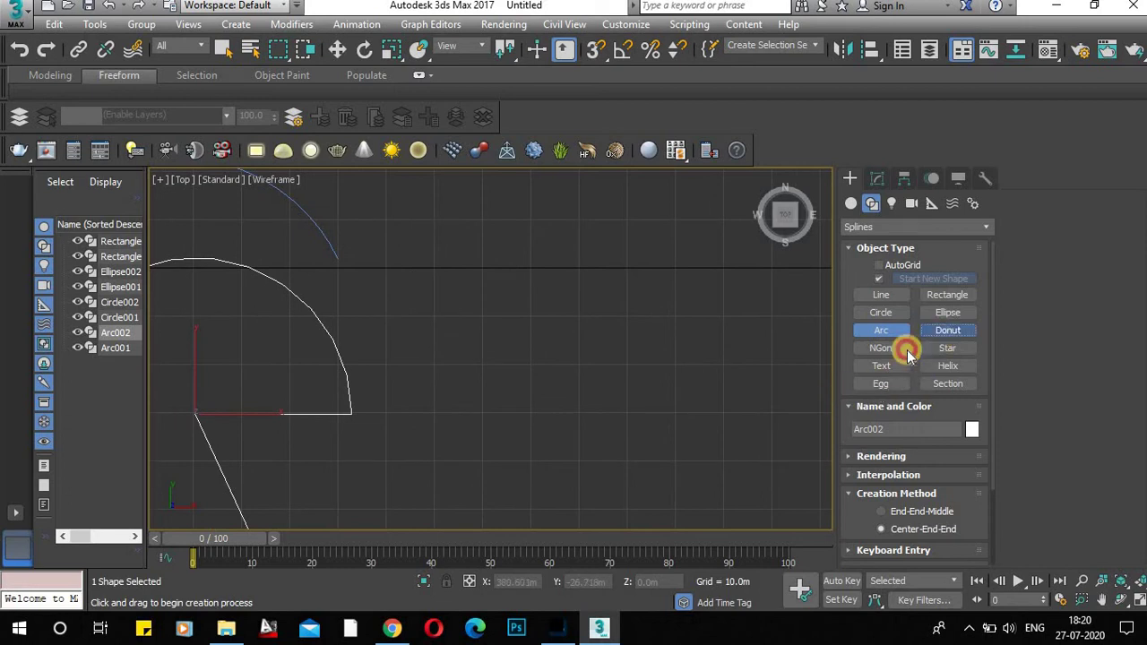
scroll(632, 343, "down", 2)
middle_click_drag(632, 343, 422, 384)
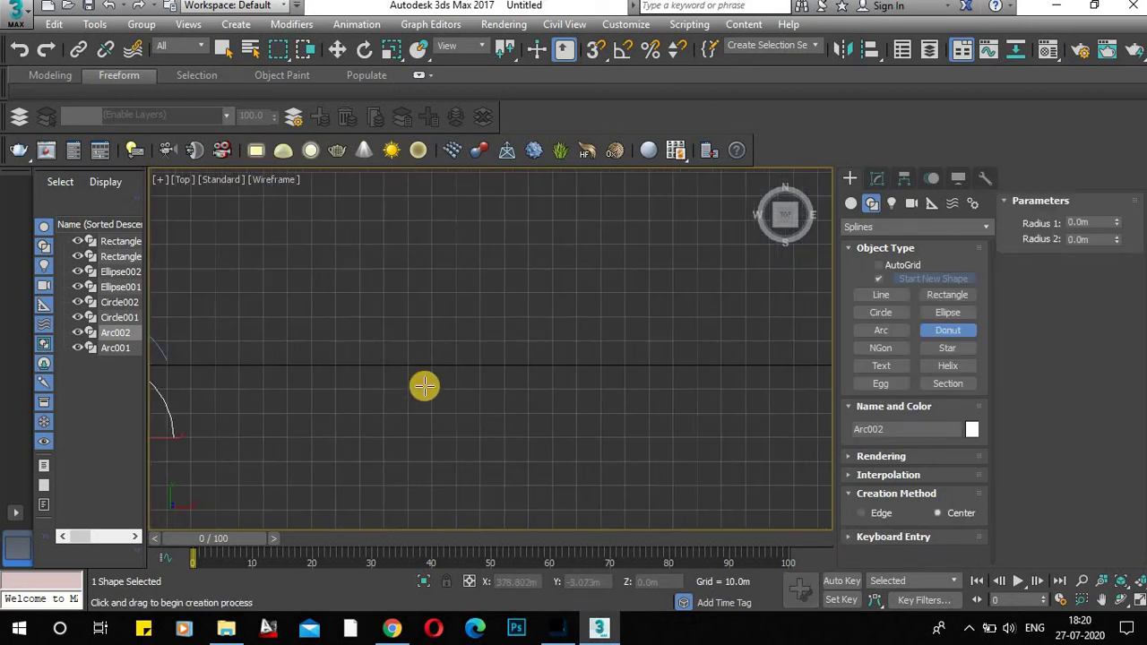
scroll(578, 381, "up", 1)
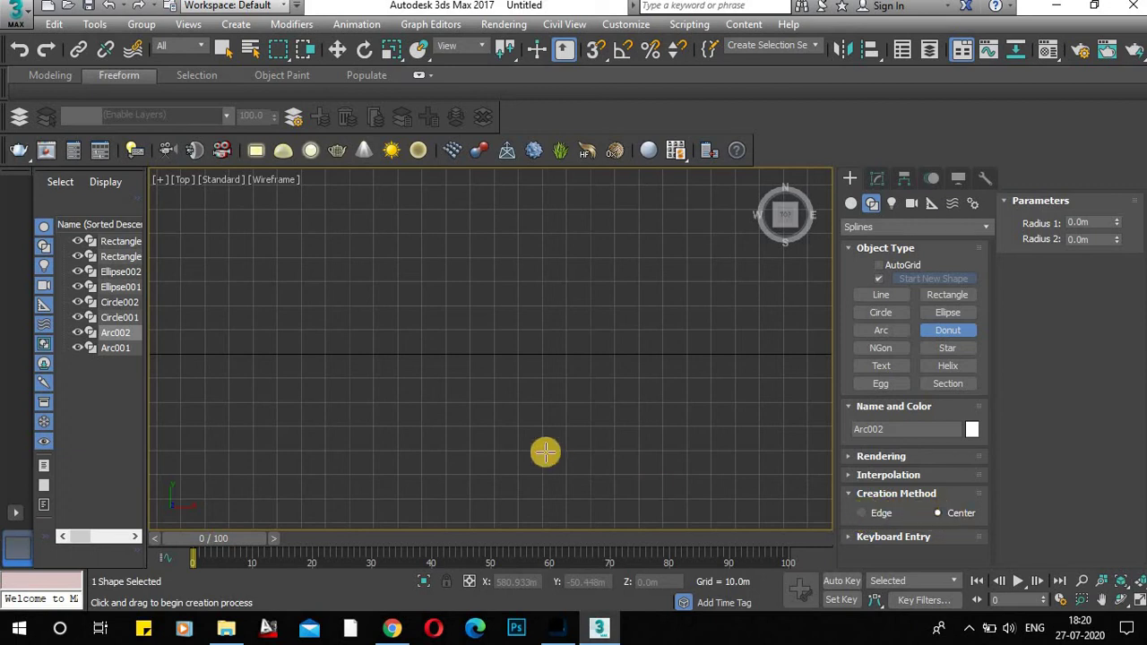
left_click_drag(467, 345, 594, 356)
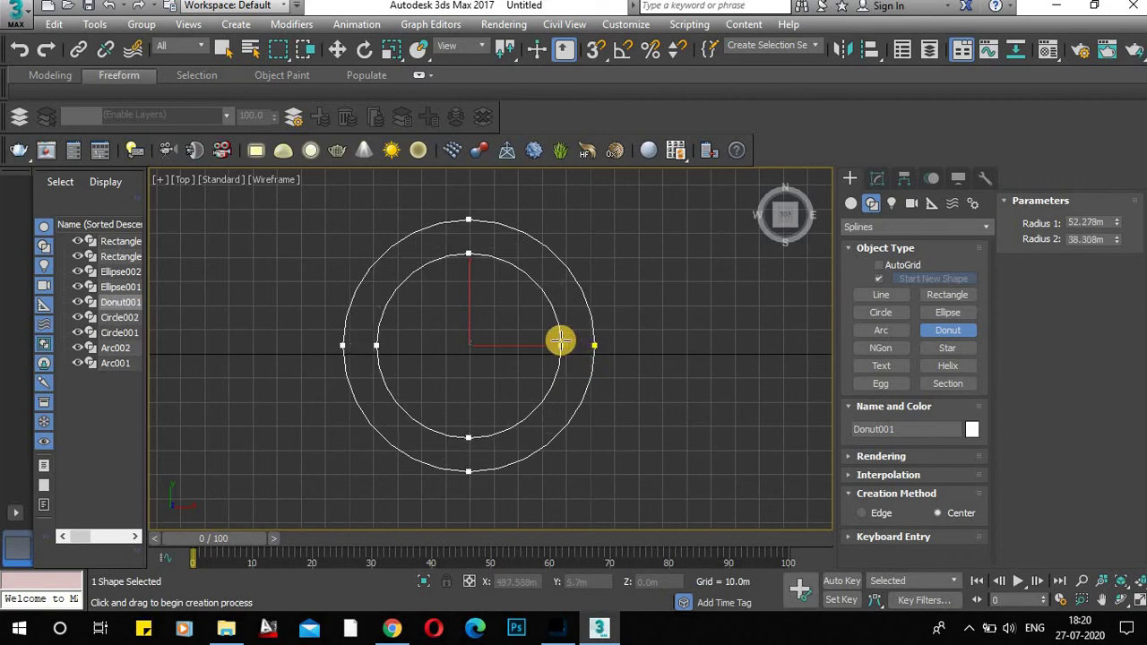
left_click(558, 341)
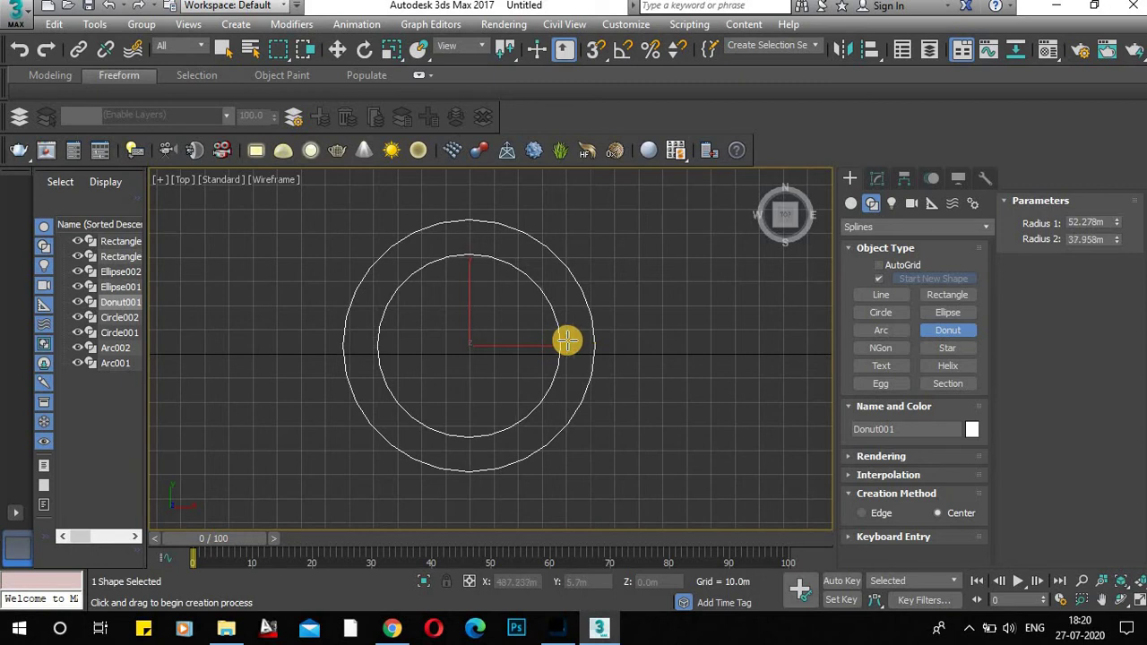
Open the donut's Keyboard Entry parameters and enlarge the donut's Radius 1 to 67.438 m and Radius 2 to 83.128 m.
left_click(847, 538)
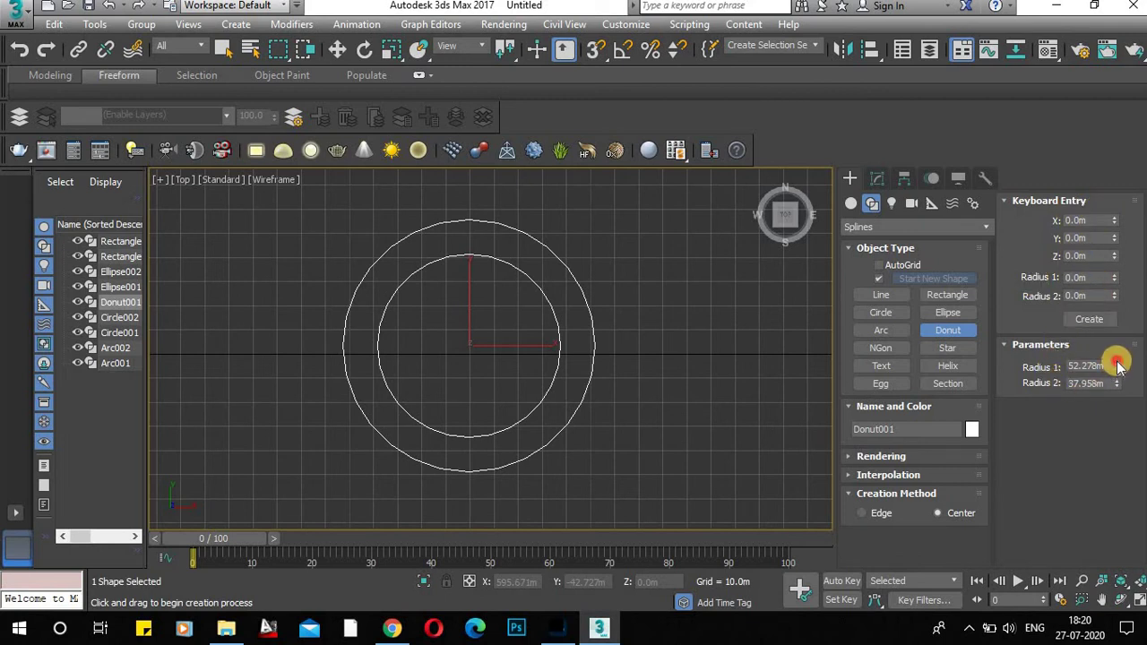
left_click_drag(1117, 366, 1113, 318)
left_click_drag(1117, 384, 1119, 281)
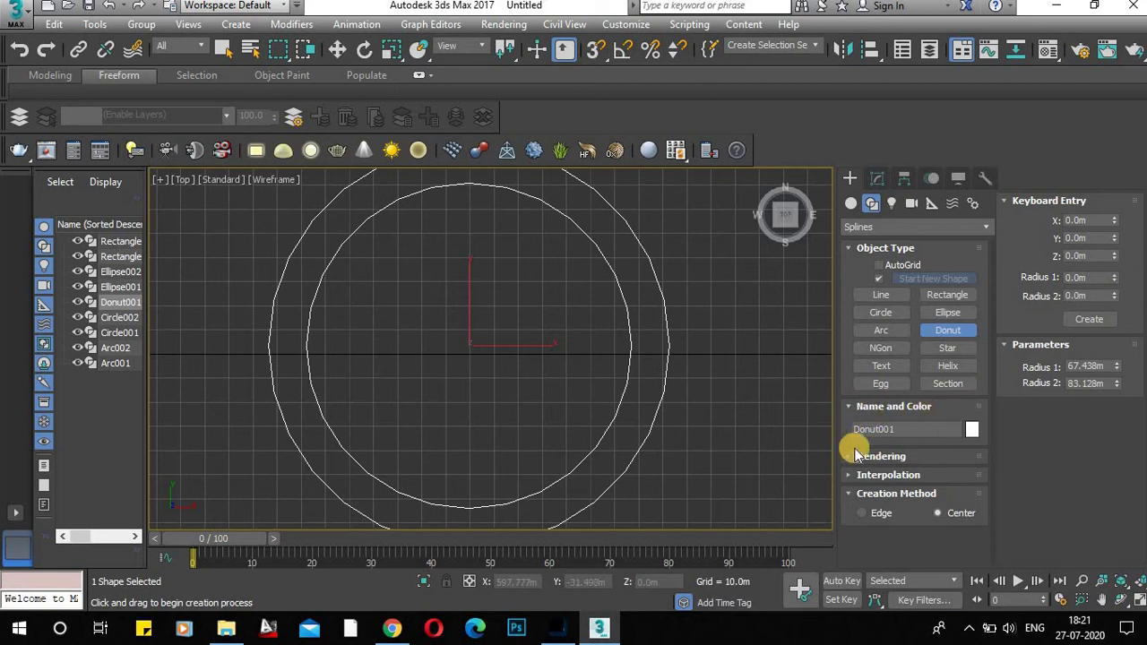
Draw a five-sided inscribed NGon with a radius of about 76 m beside the donut, using the Center creation method.
left_click(876, 350)
scroll(619, 353, "down", 5)
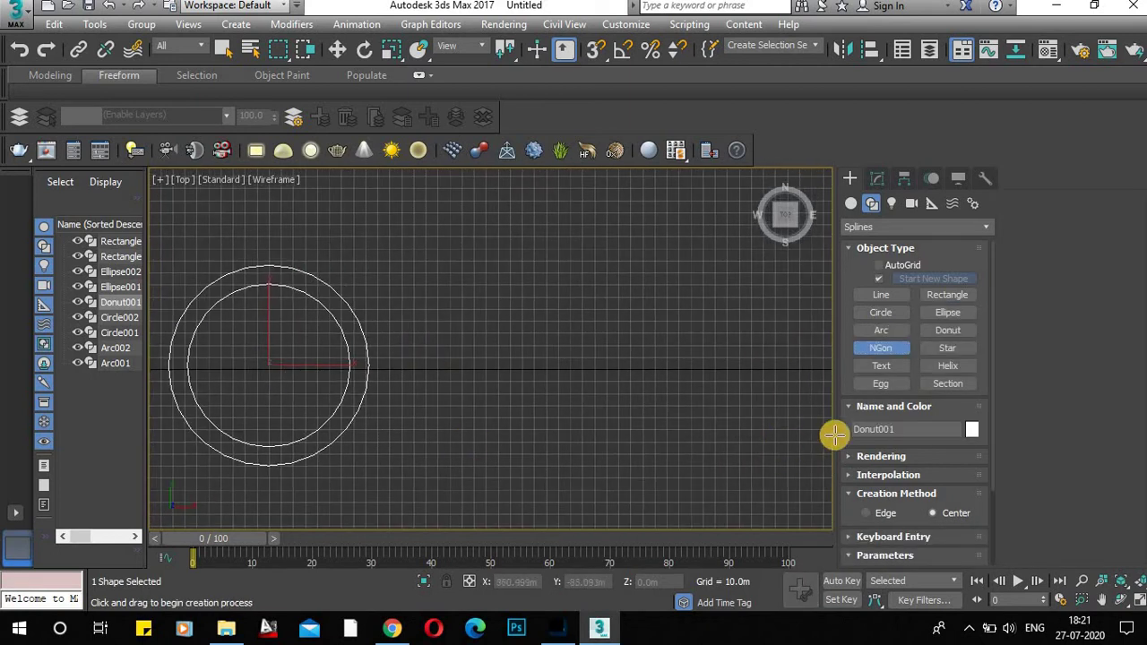
scroll(970, 439, "down", 3)
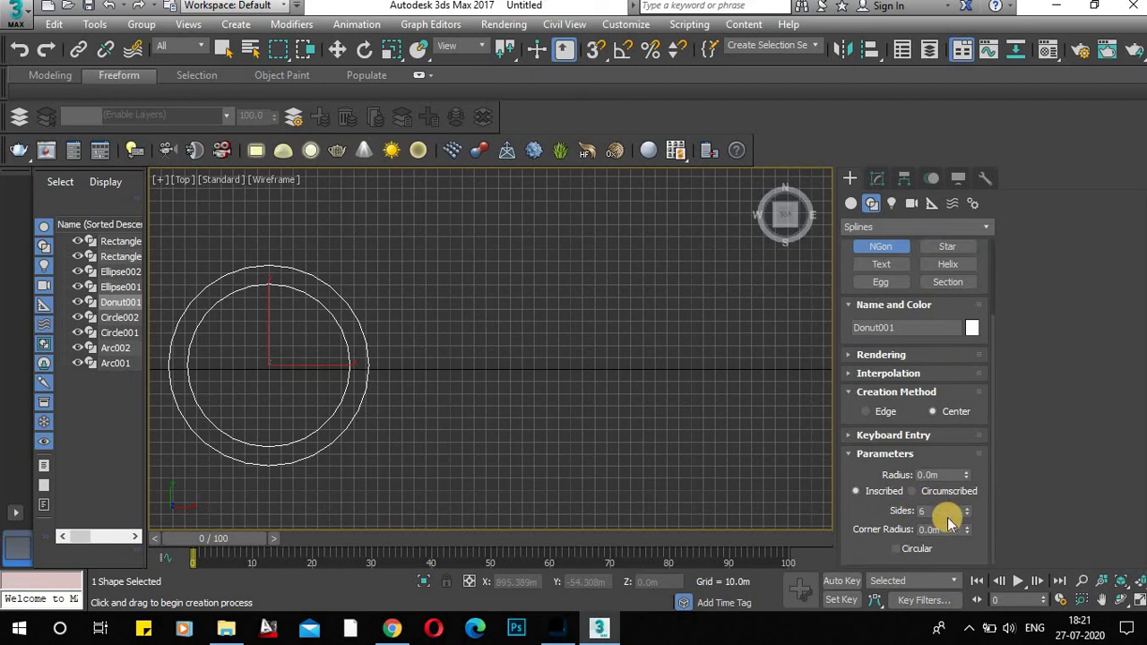
double_click(941, 512)
type("5")
key("Return")
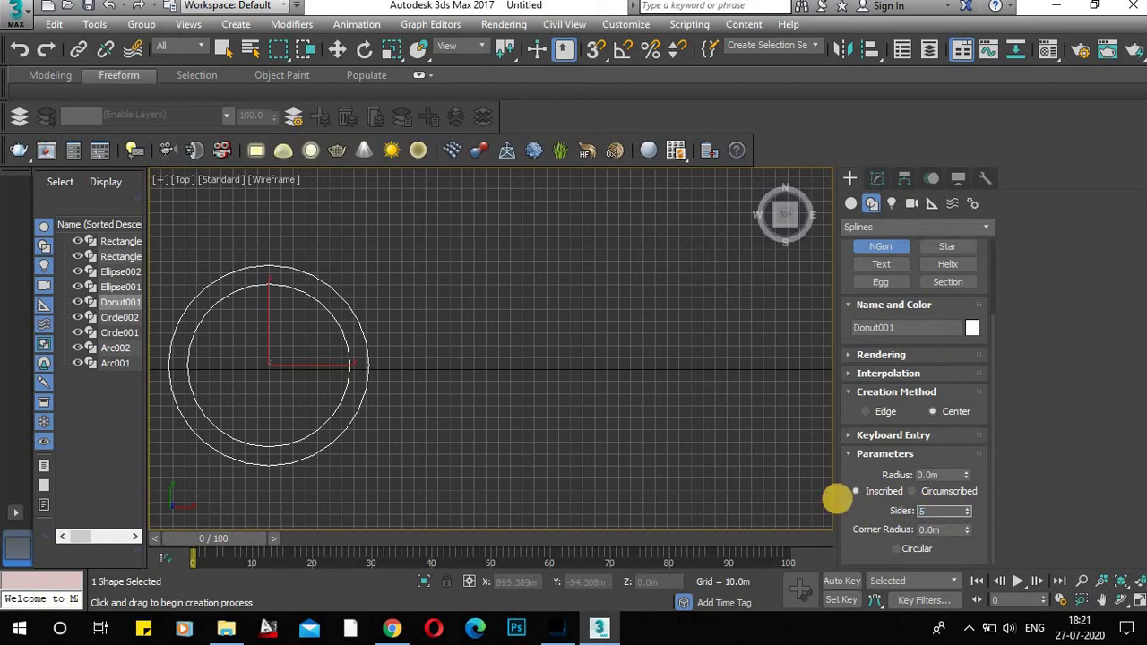
middle_click_drag(663, 402, 515, 348)
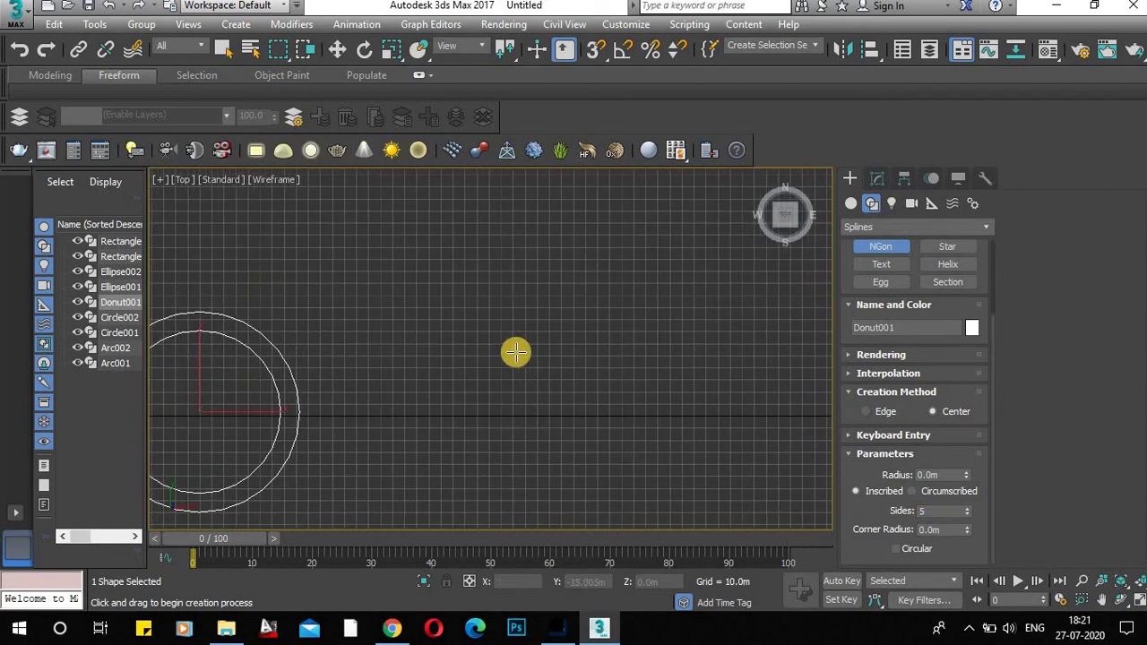
left_click_drag(497, 330, 597, 360)
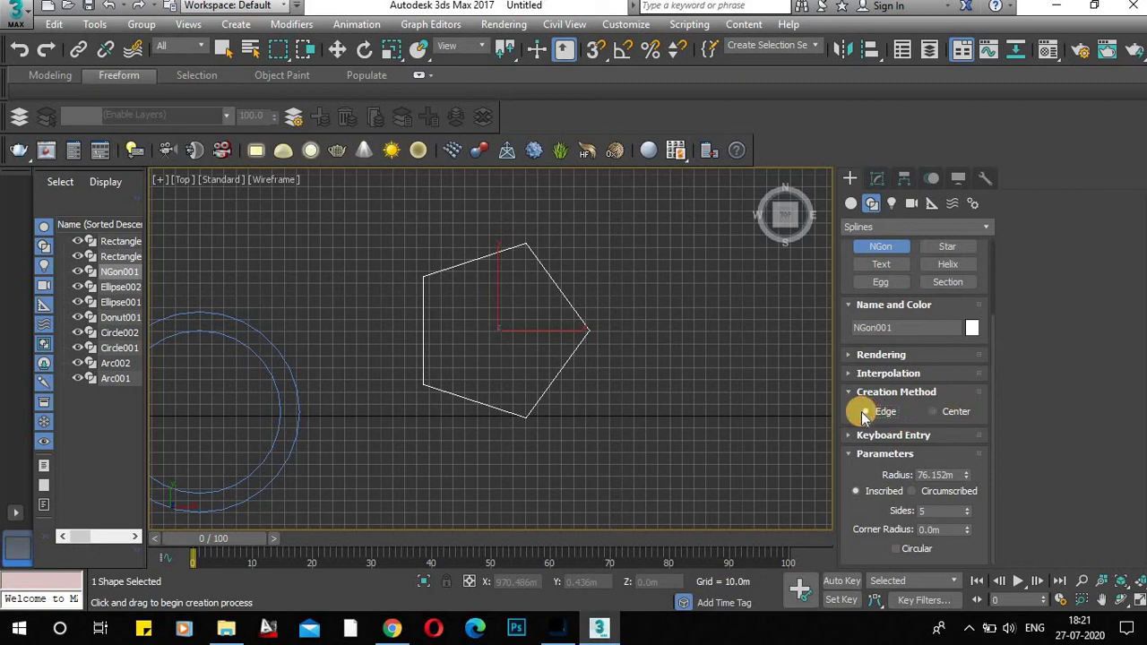
Set the NGon's number of sides to 7.
double_click(928, 511)
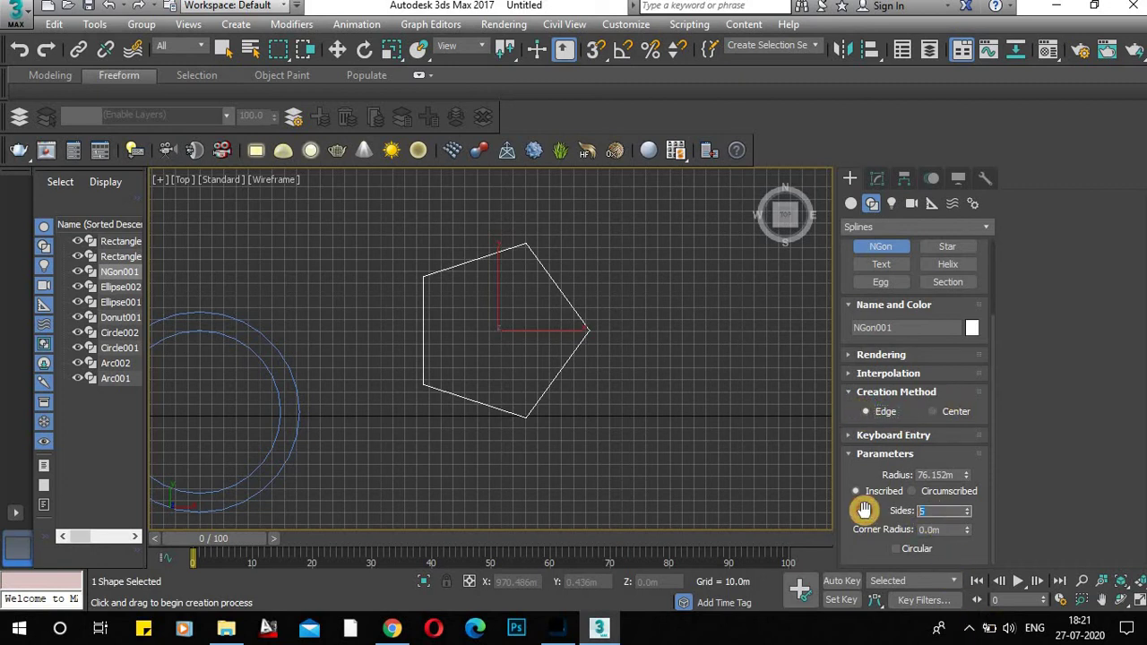
type("7")
key("Return")
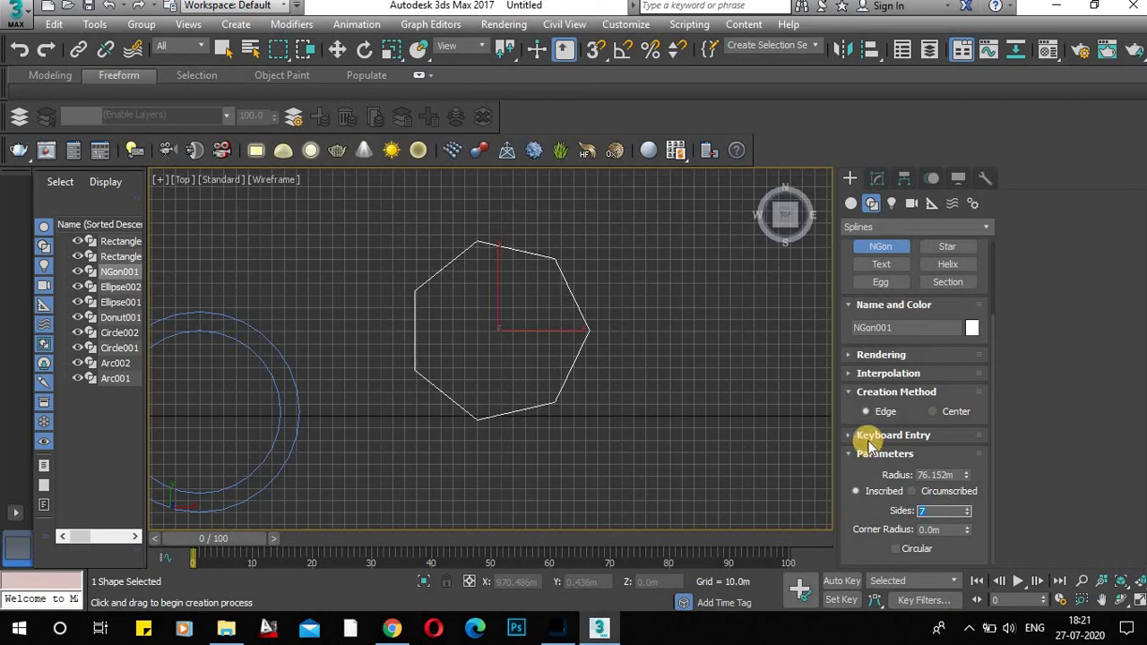
Draw a second seven-sided NGon with a radius of about 86.5 m beside the first using the Edge method, and open its Keyboard Entry parameters.
middle_click_drag(670, 358, 545, 325)
left_click_drag(544, 324, 731, 426)
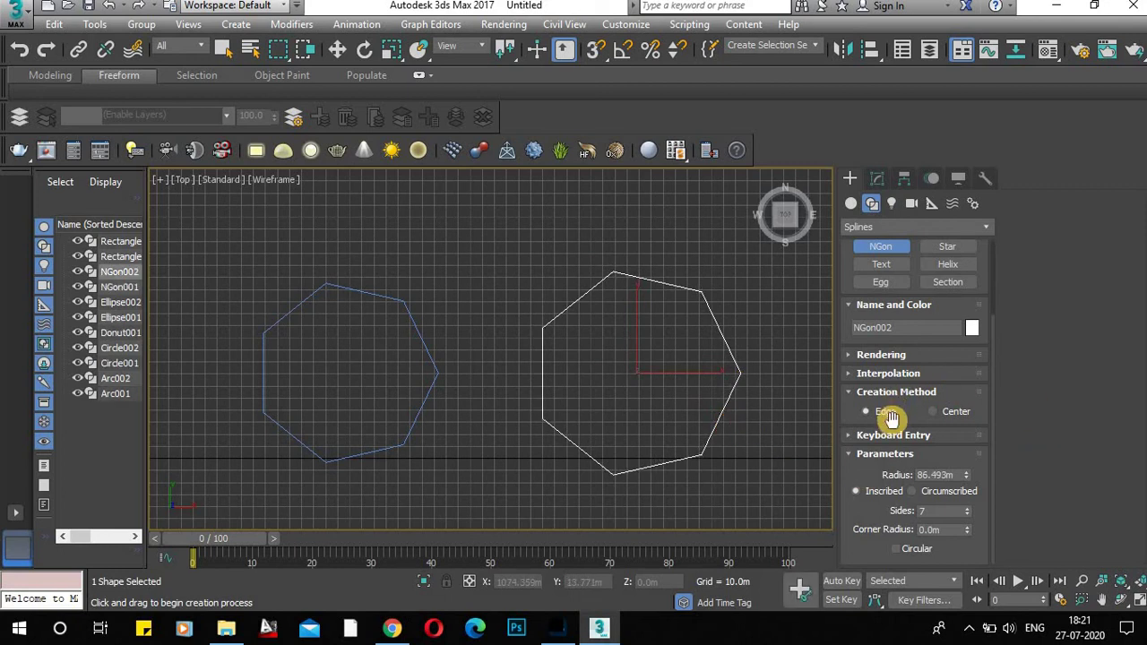
left_click(849, 434)
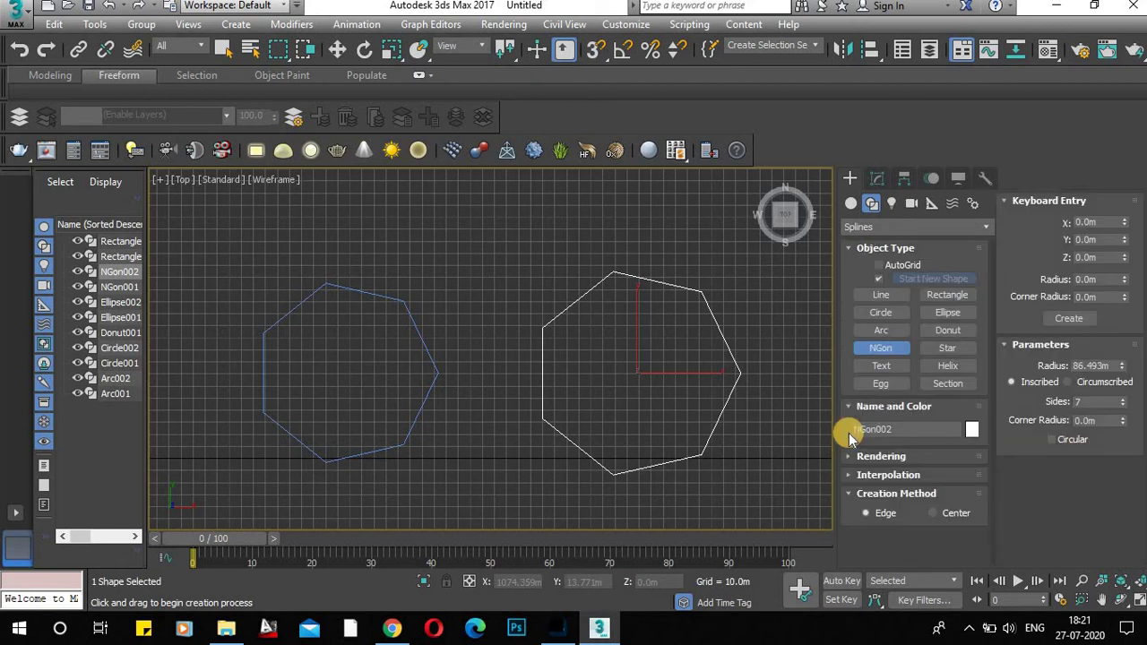
left_click(1110, 278)
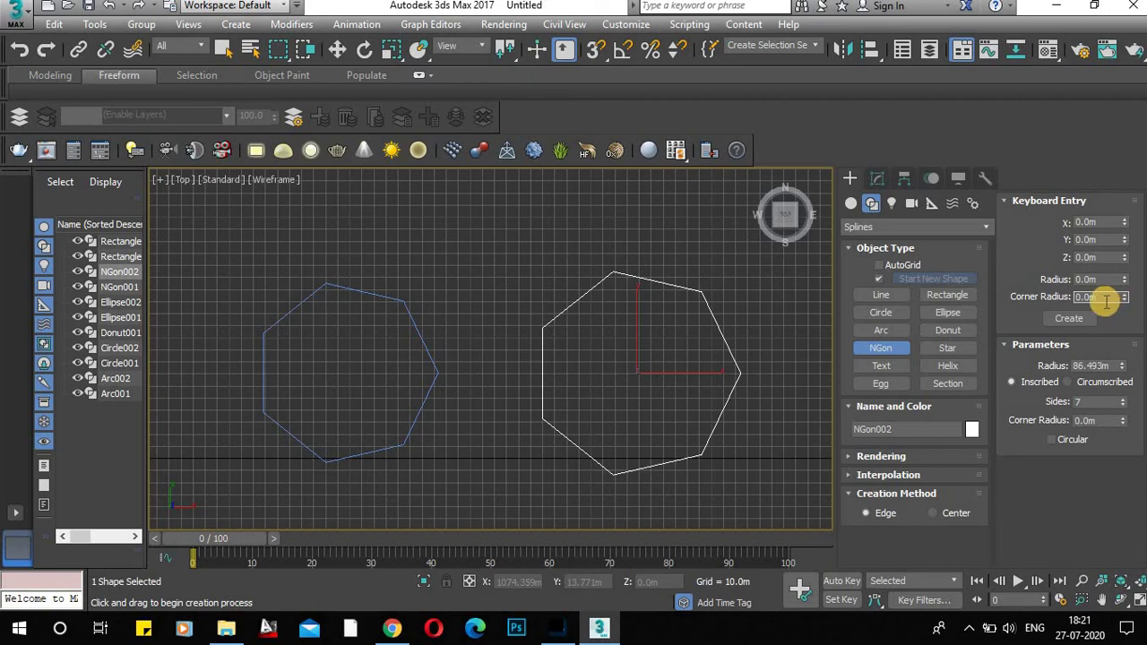
Draw a six-pointed star beside the NGons, with Radius 1 of about 119.9 m and Radius 2 of about 38.3 m.
left_click(947, 349)
middle_click_drag(607, 435, 253, 418)
middle_click_drag(783, 357, 422, 409)
scroll(642, 356, "down", 1)
scroll(435, 378, "up", 1)
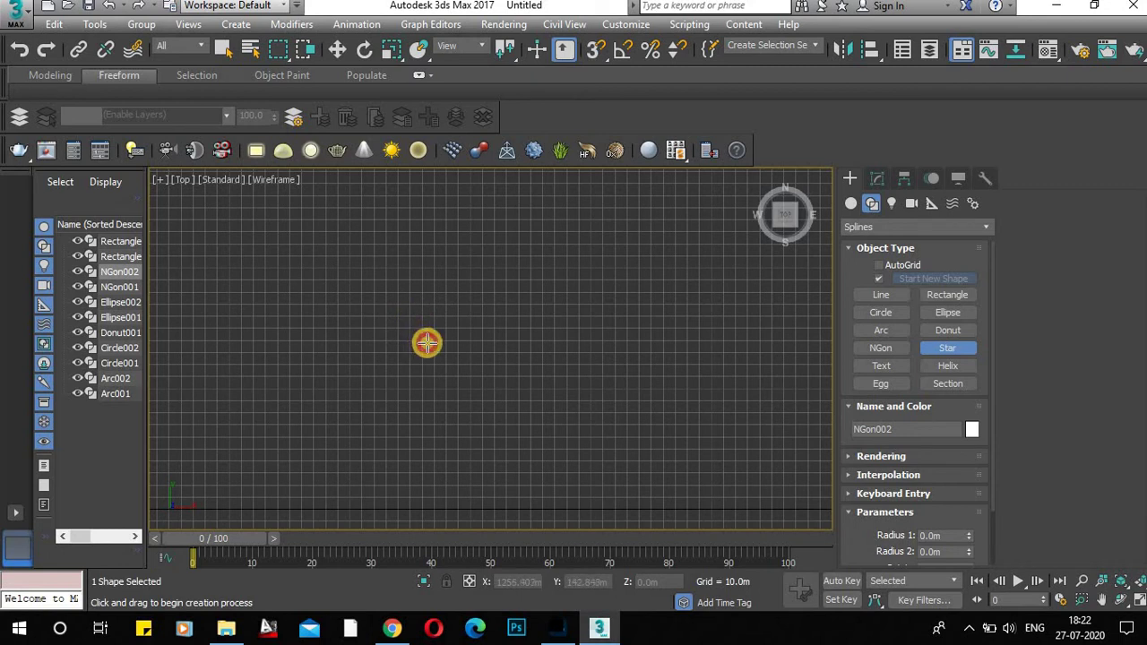
left_click_drag(419, 337, 489, 373)
left_click_drag(523, 388, 543, 397)
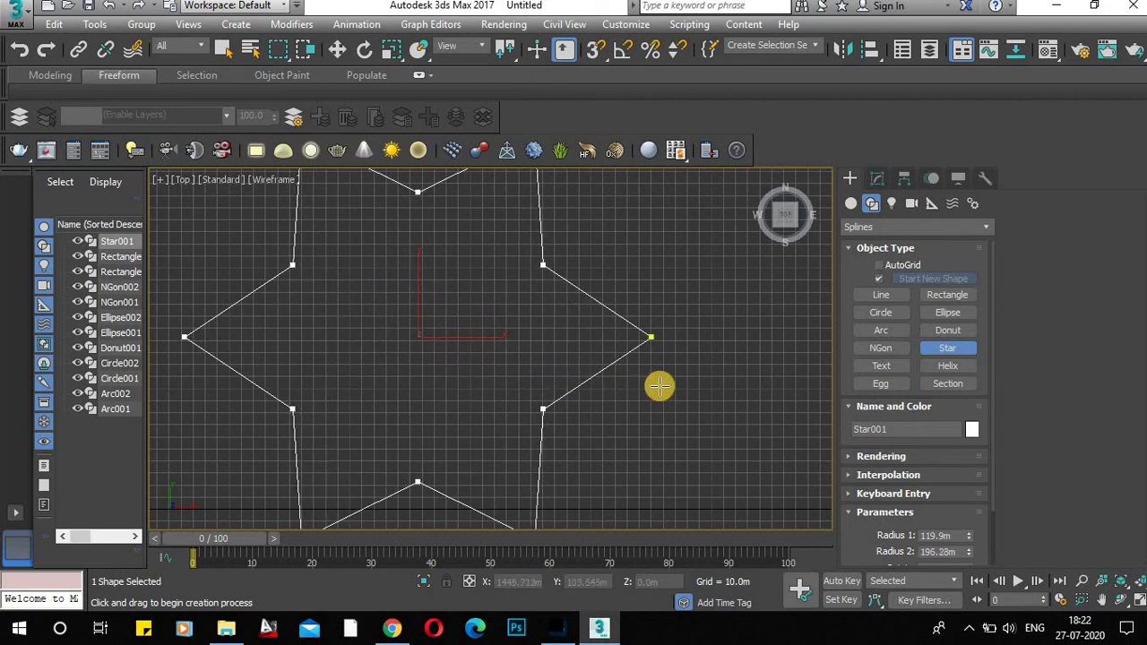
scroll(636, 368, "down", 3)
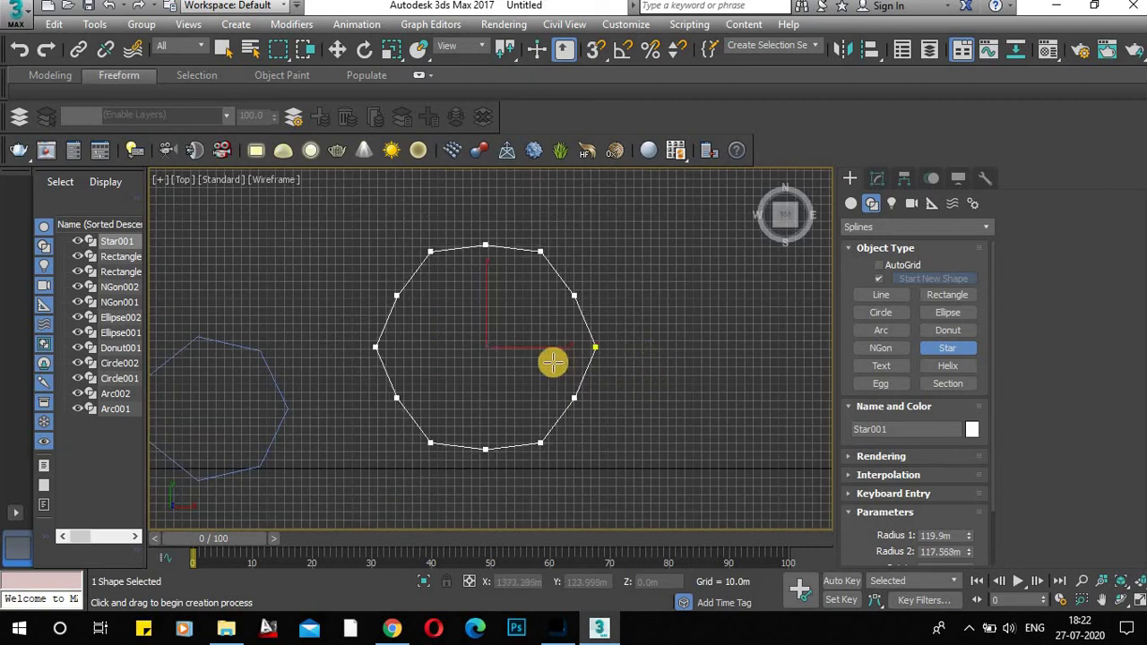
left_click(515, 358)
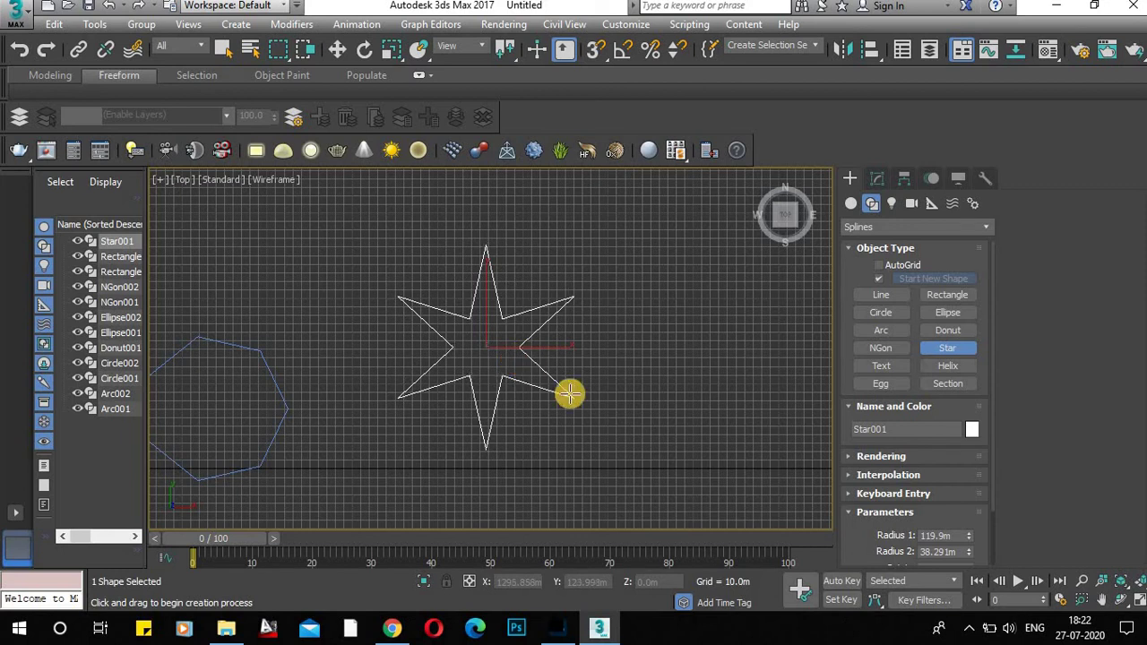
Enlarge the star's Radius 1 to 130.691 m and Radius 2 to 52.841 m.
scroll(959, 453, "down", 2)
scroll(961, 454, "down", 1)
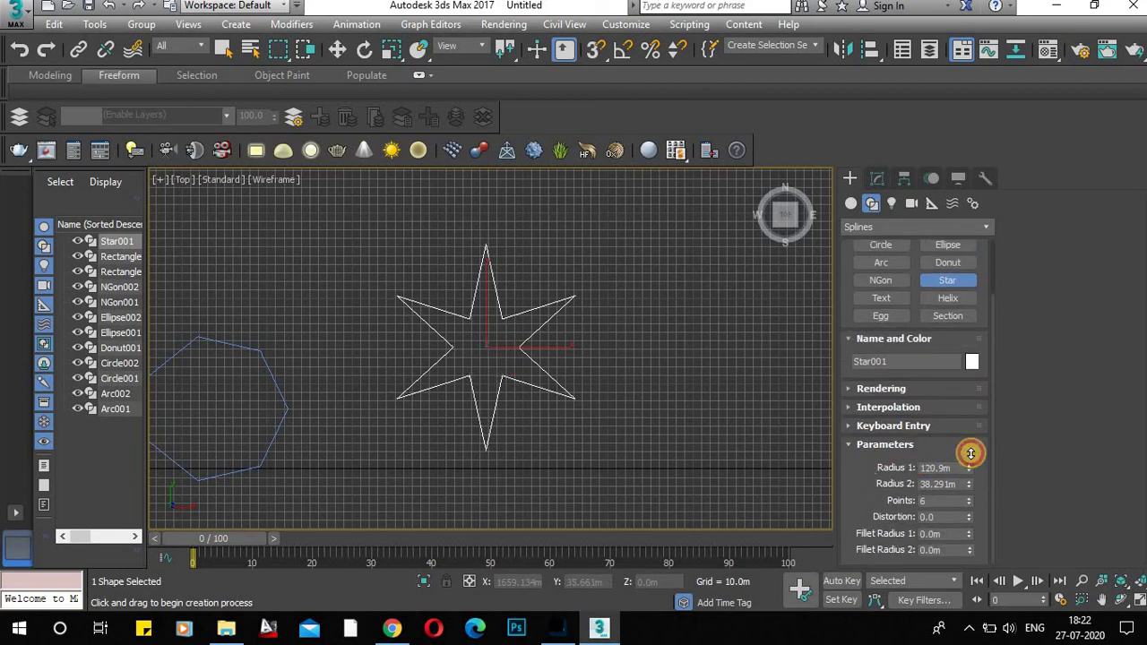
mouse_move(969, 454)
left_mouse_down()
mouse_move(973, 389)
mouse_move(970, 483)
mouse_move(967, 418)
mouse_move(960, 453)
left_mouse_up()
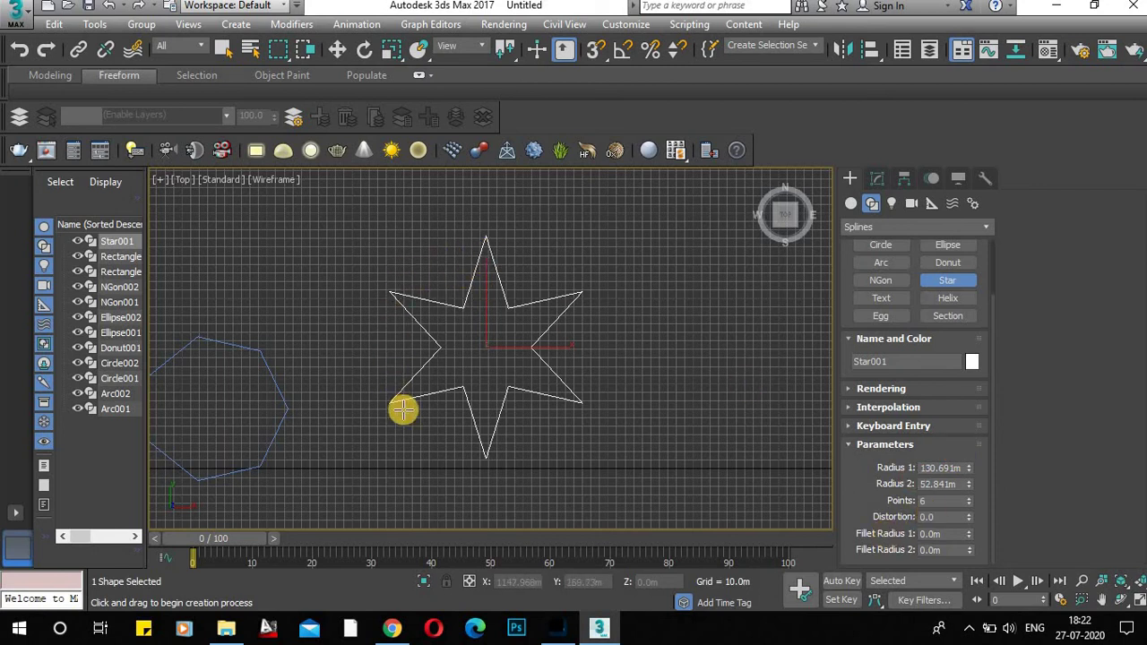
Try the star with 4 points and restore it to 6 points.
left_click(968, 504)
left_click(969, 504)
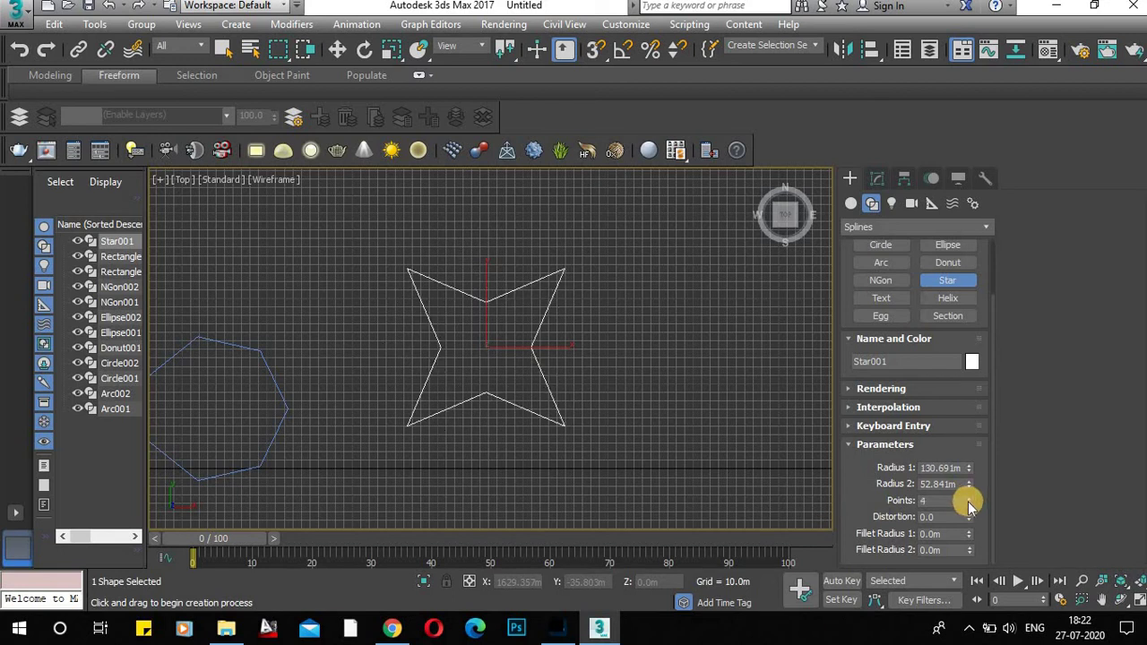
left_click(968, 497)
left_click(968, 497)
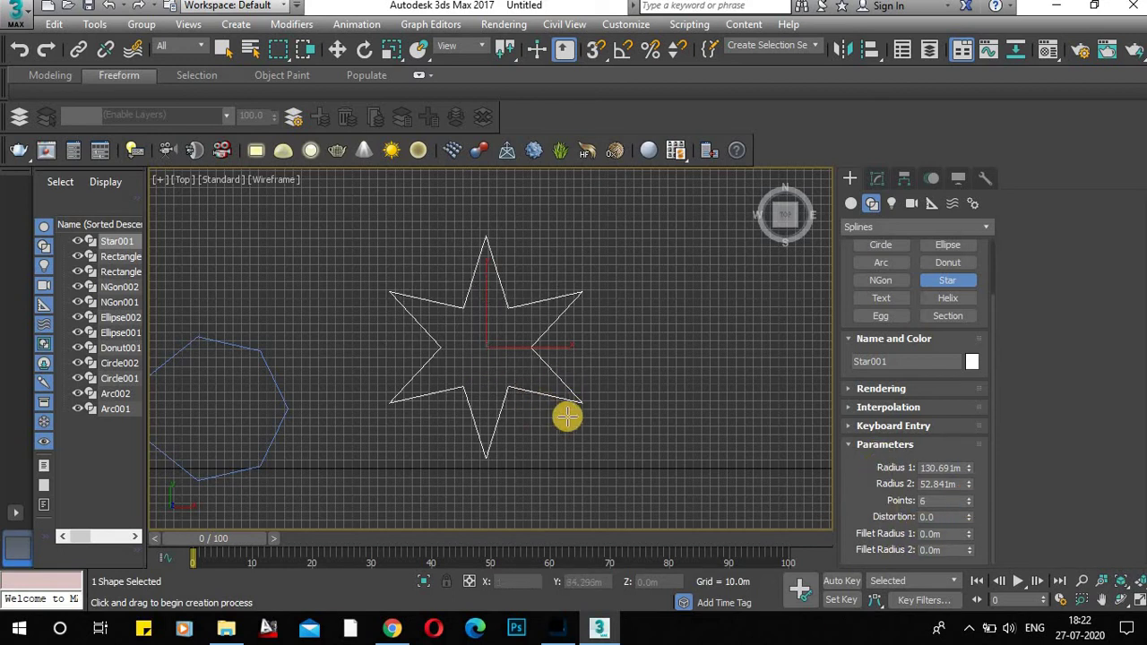
Try Fillet Radius 1 values of 150 m and 50 m on the star's outer points.
scroll(573, 407, "up", 10)
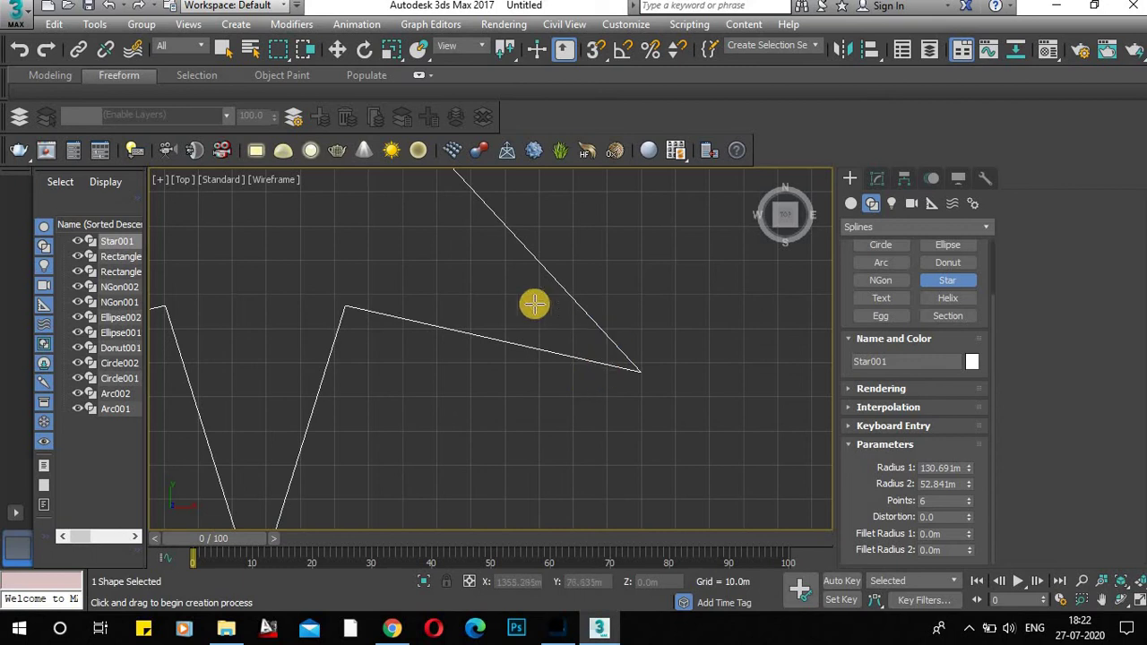
left_click(936, 533)
type("15")
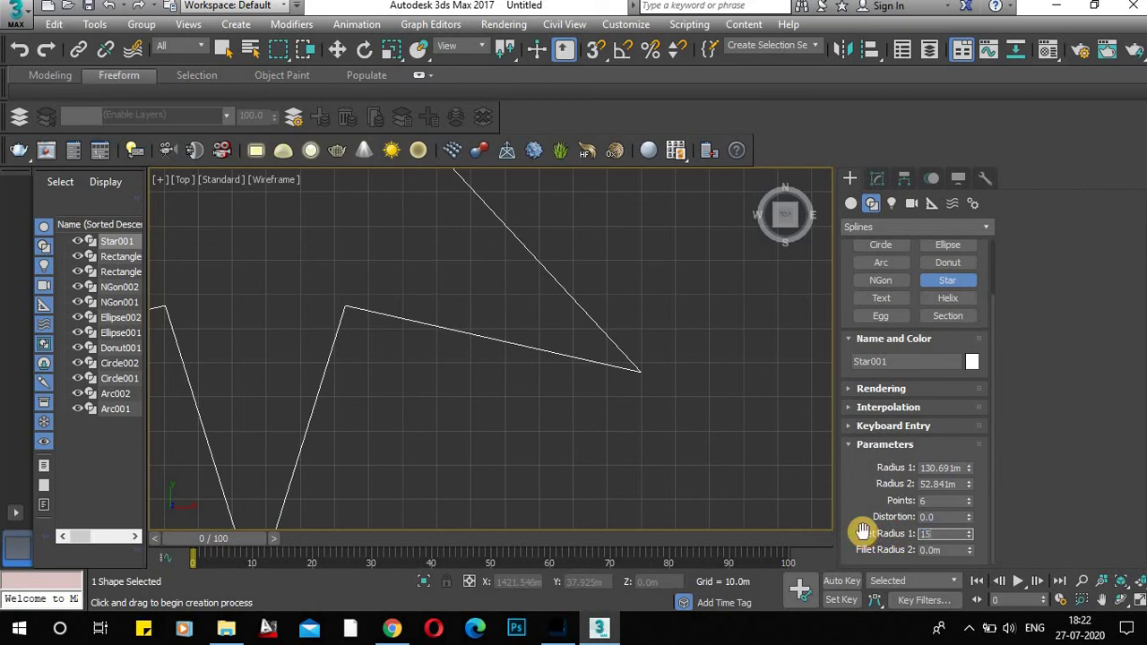
type("0")
key("Return")
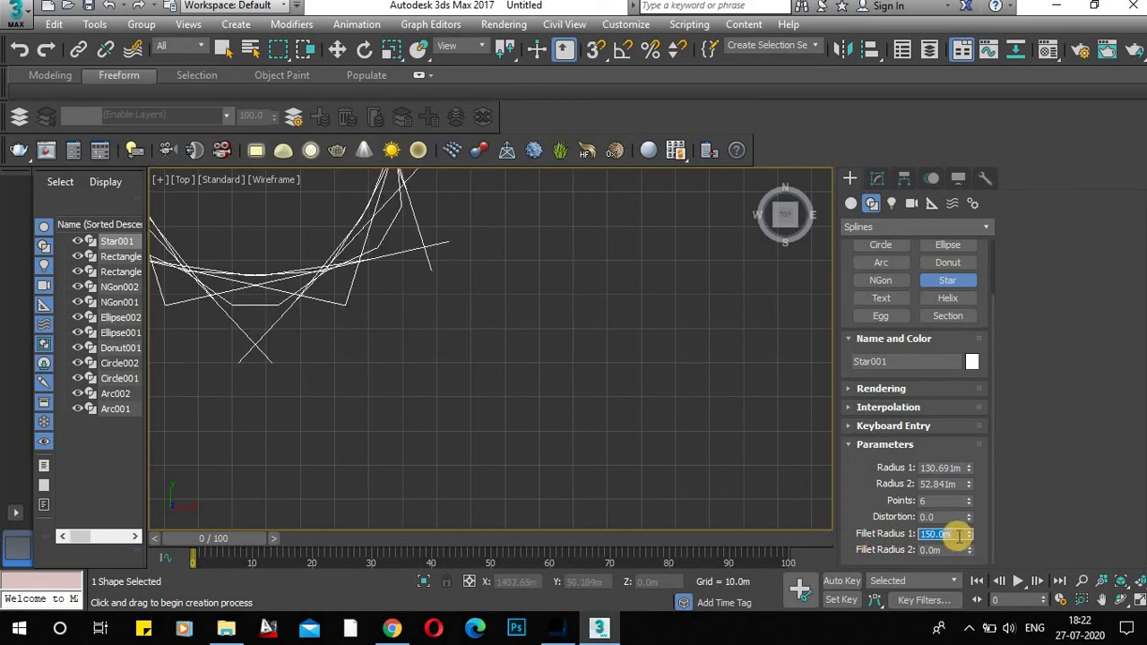
type("50")
key("Return")
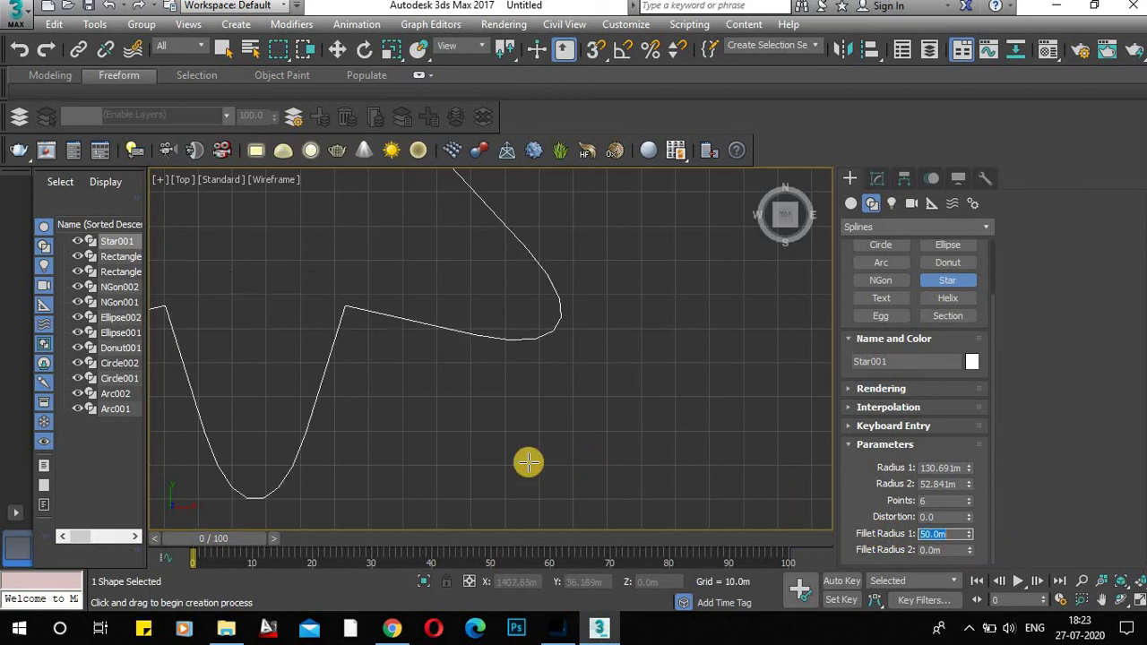
Set the star's Fillet Radius 1 to 25 m.
scroll(706, 374, "down", 4)
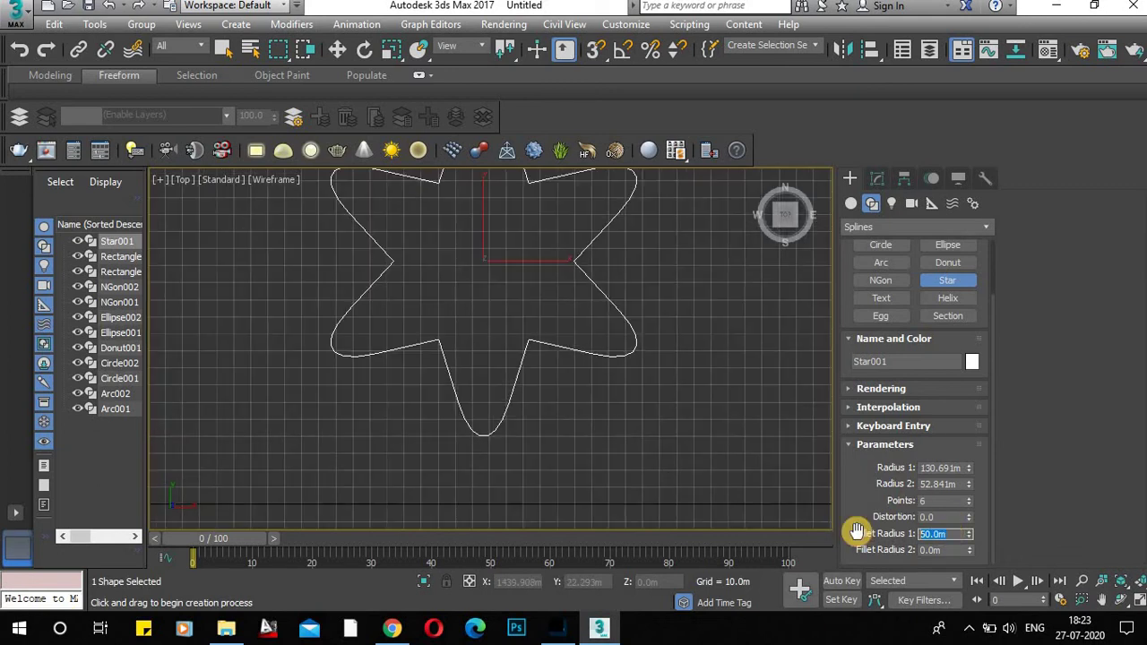
type("25")
key("Return")
middle_click_drag(652, 376, 635, 430)
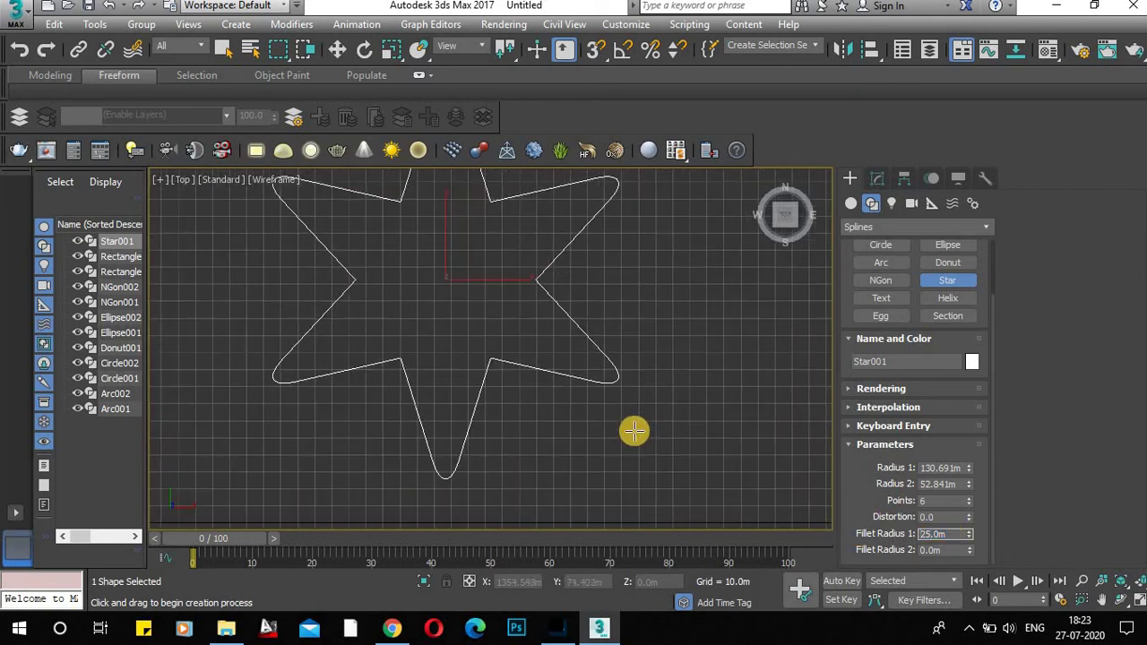
Set the star's Fillet Radius 2 to 15 m and open its Keyboard Entry parameters.
scroll(524, 376, "up", 2)
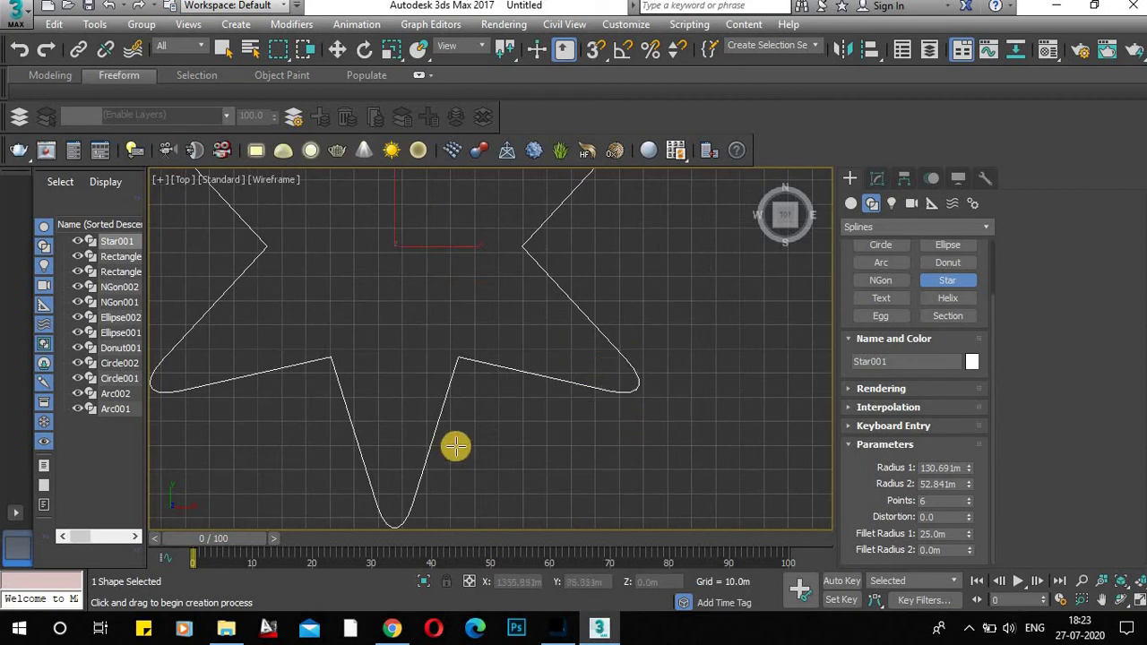
scroll(456, 448, "down", 4)
scroll(508, 327, "up", 6)
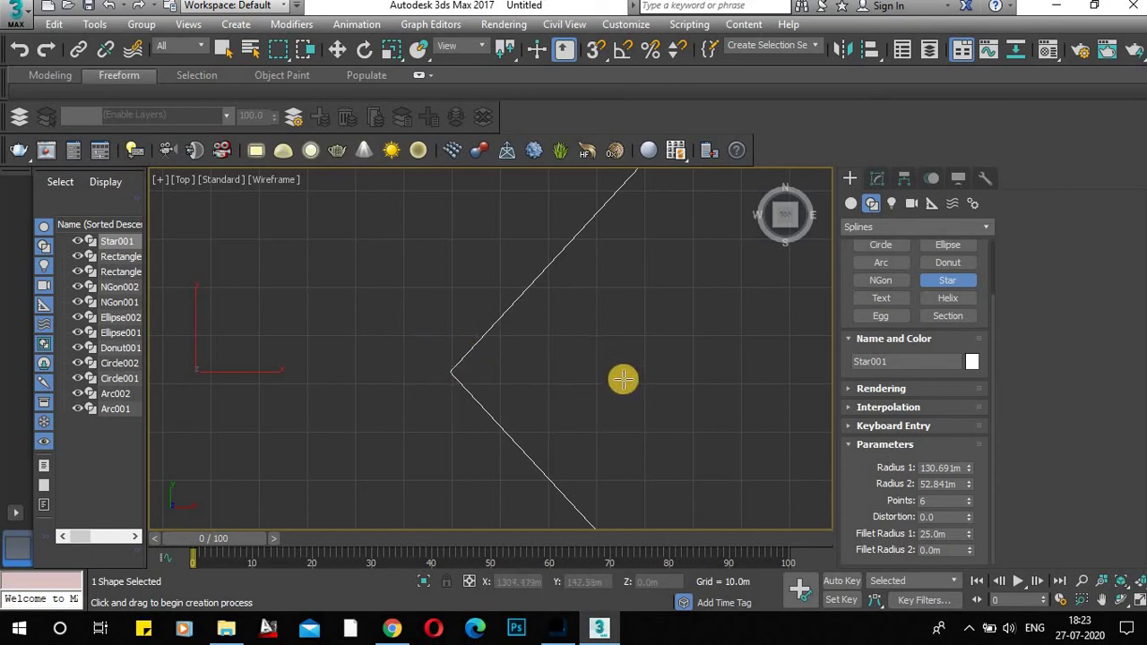
left_click(947, 550)
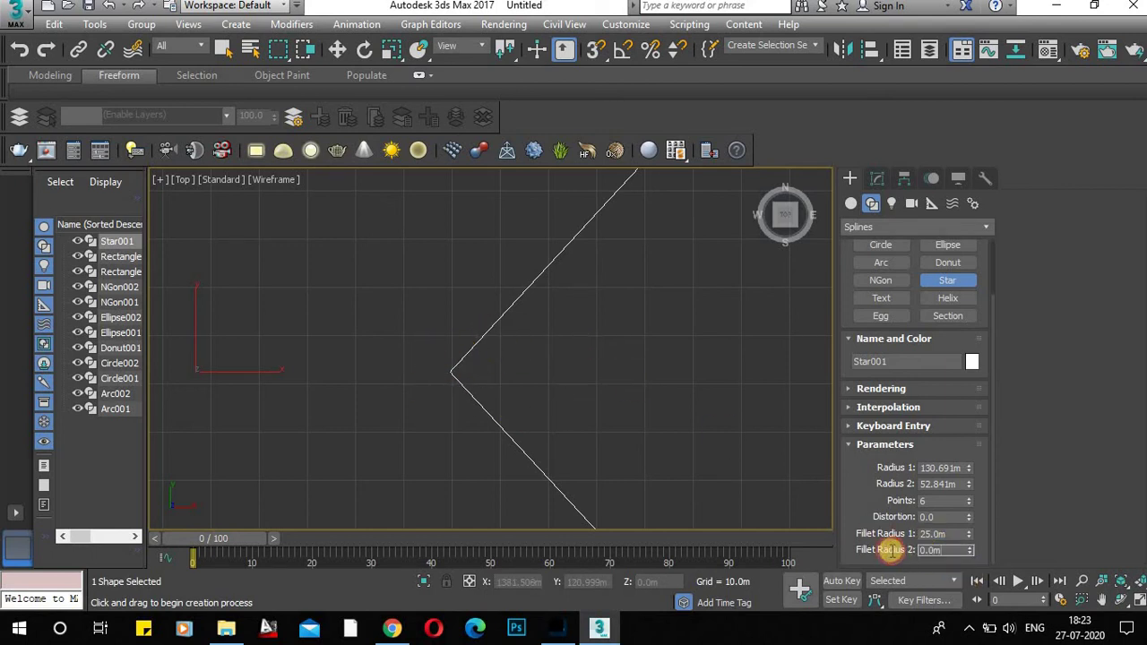
type("15")
key("Return")
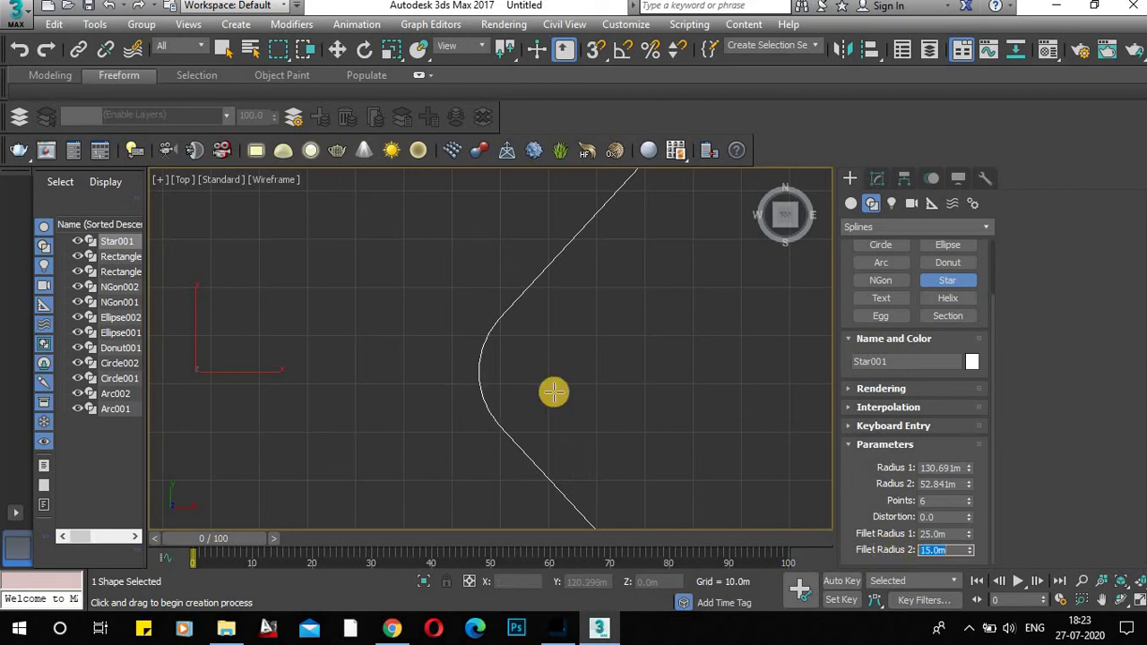
scroll(550, 392, "down", 5)
scroll(537, 345, "up", 1)
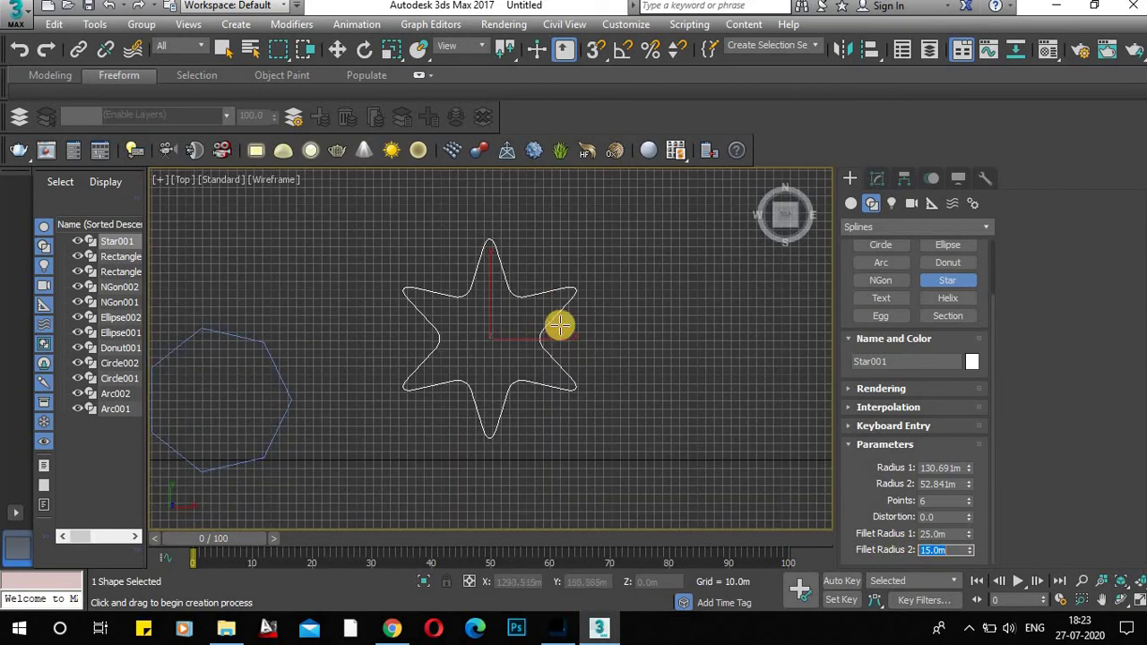
left_click(846, 423)
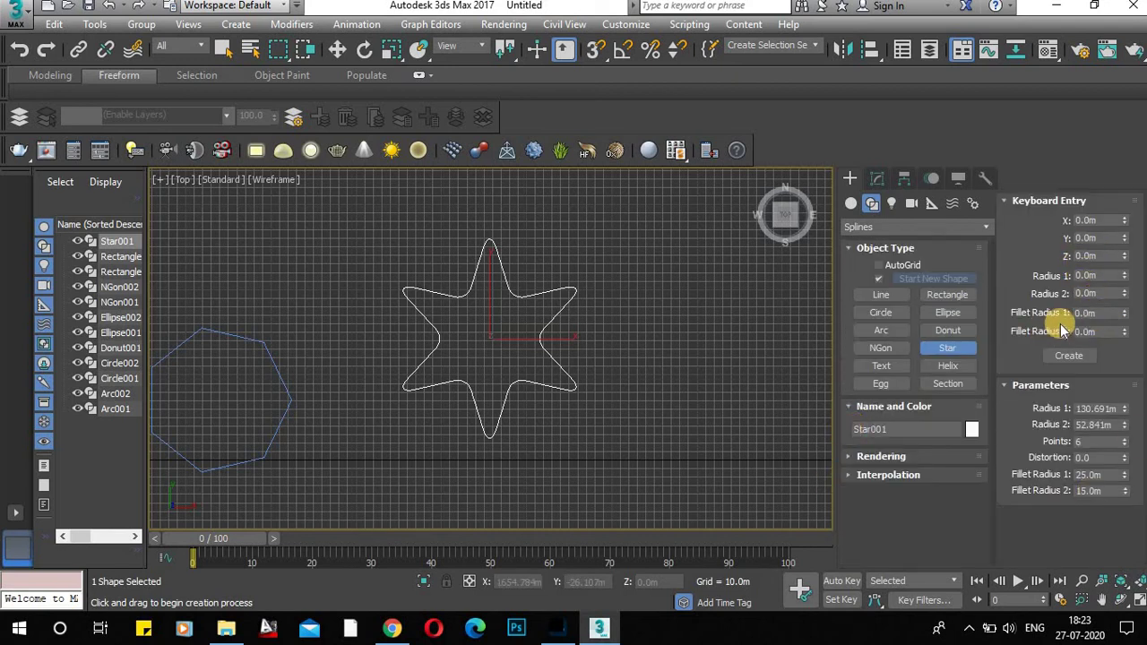
left_click(918, 431)
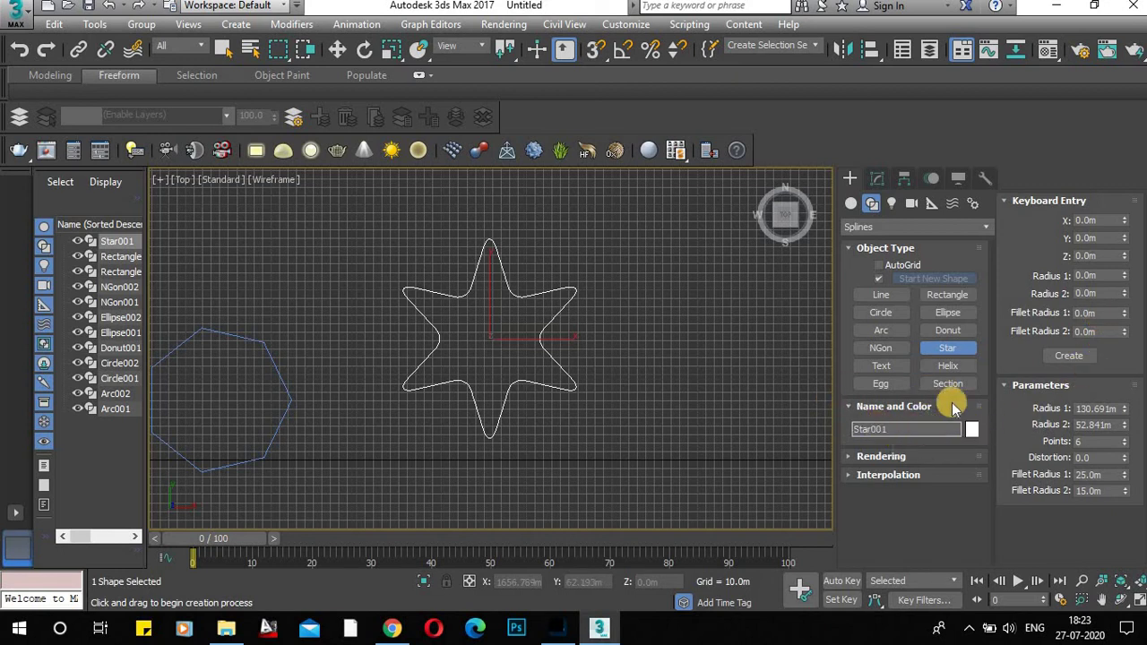
Start a Text spline with the font set to Times New Roman Italic and the size to 101 m.
left_click(881, 365)
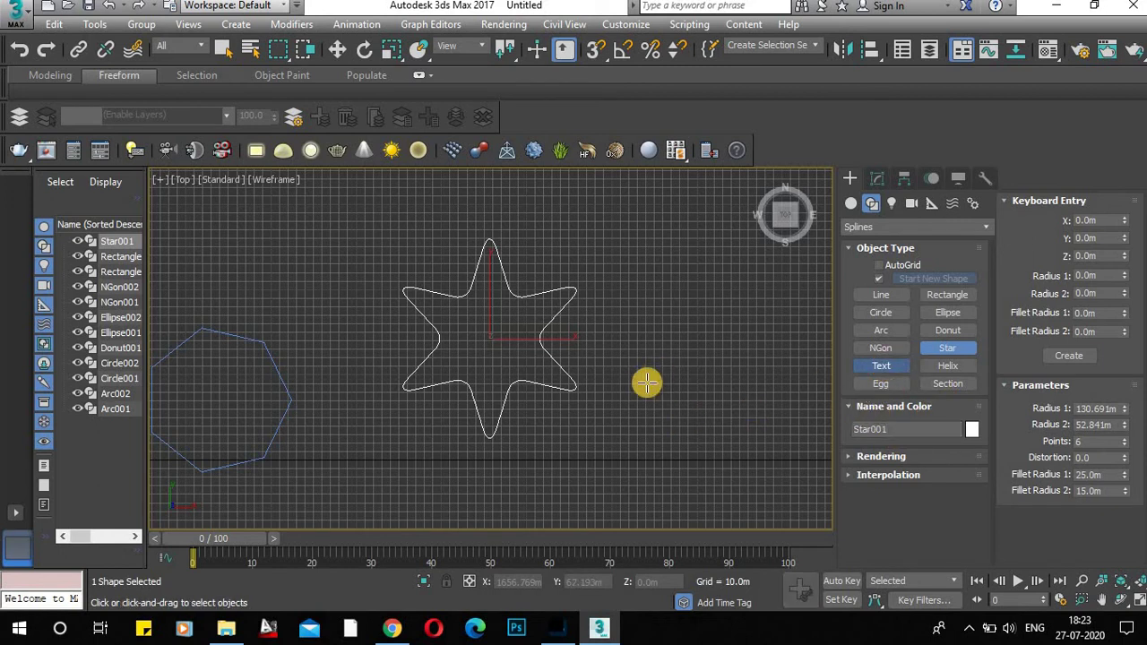
middle_click_drag(385, 421, 282, 457)
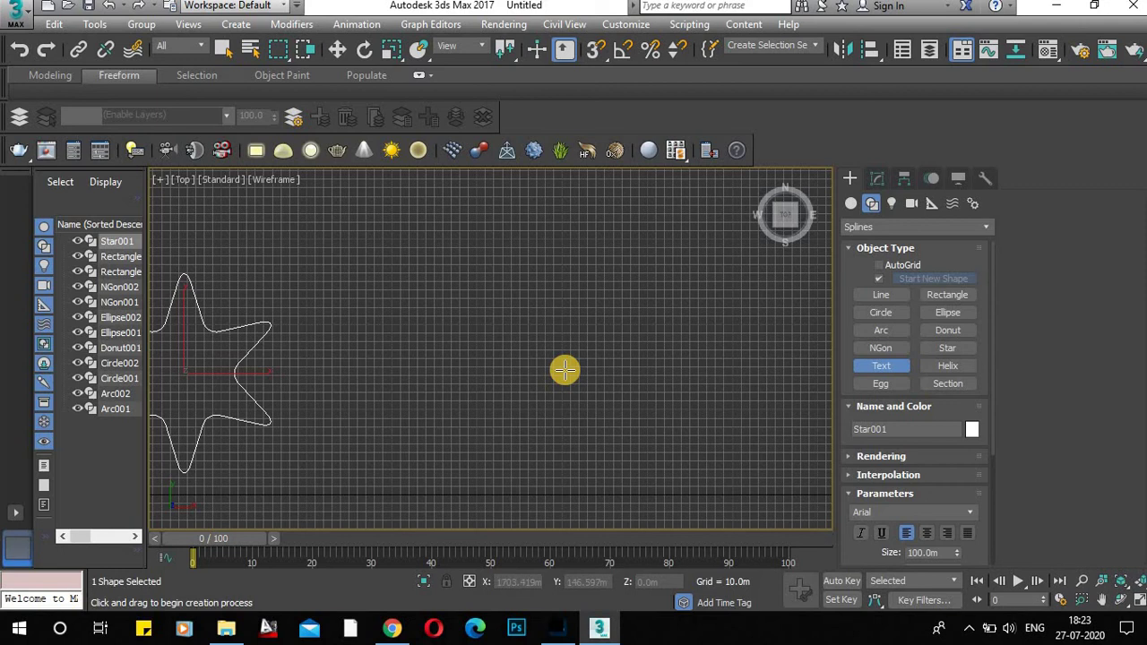
scroll(564, 370, "down", 2)
middle_click_drag(582, 364, 460, 382)
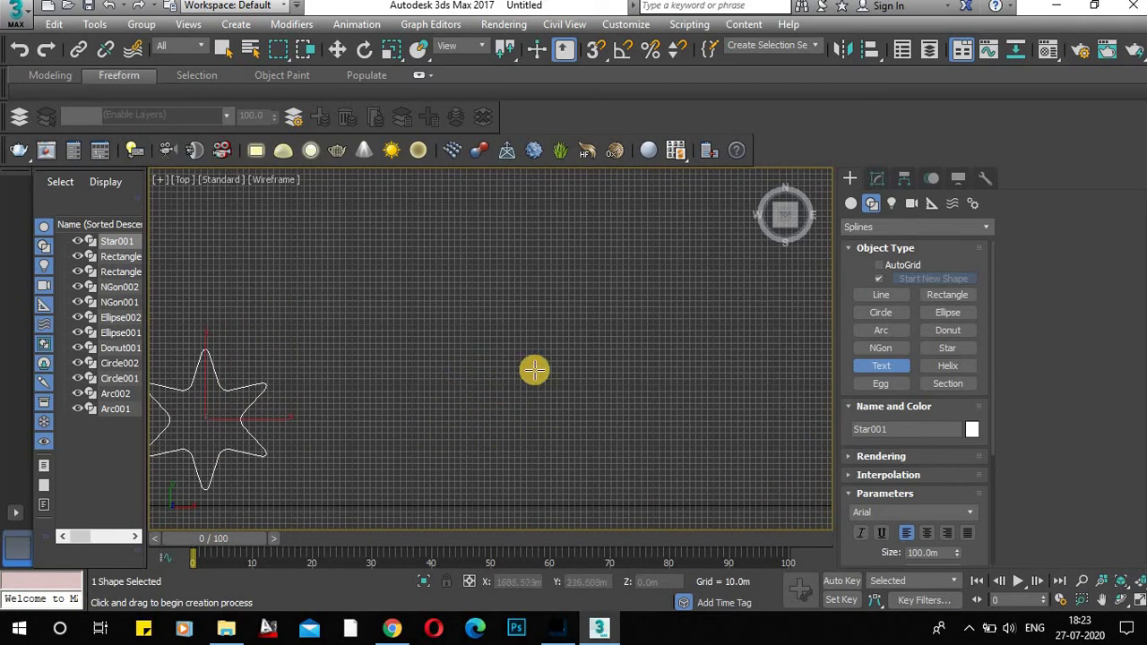
scroll(934, 460, "down", 2)
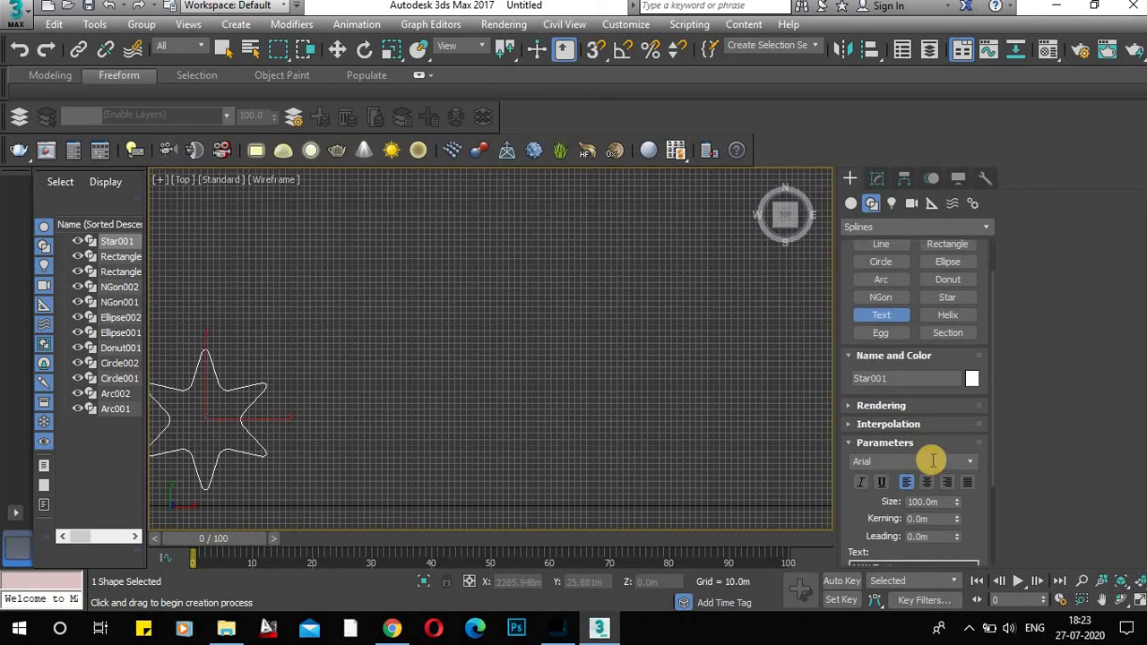
scroll(932, 460, "down", 1)
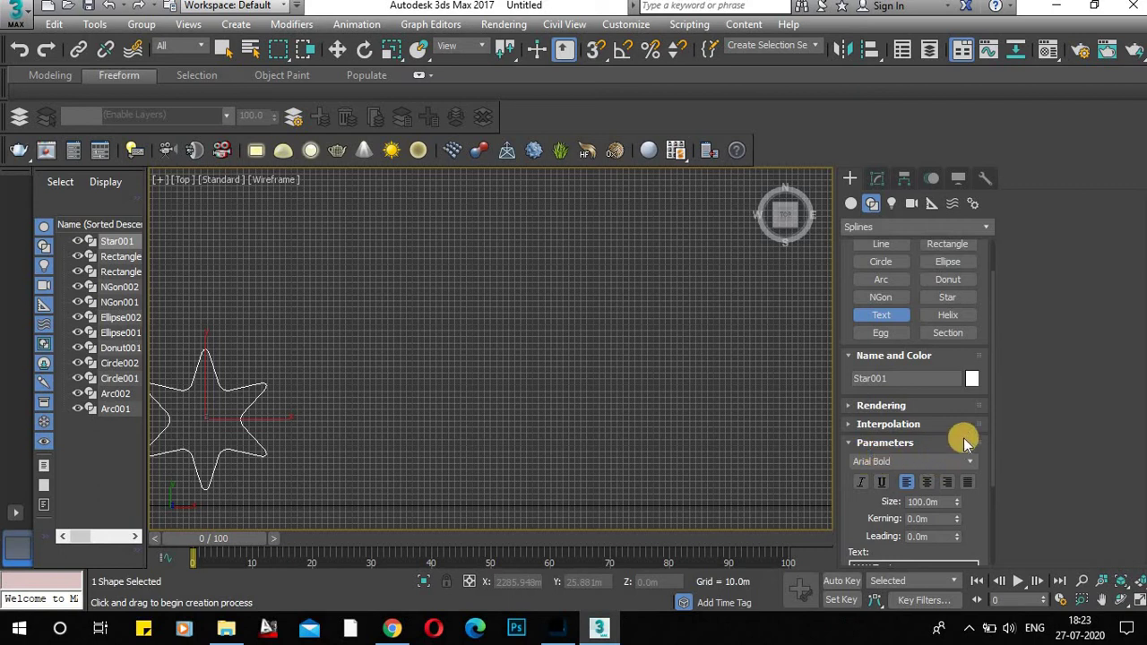
scroll(966, 457, "down", 1)
left_click(974, 462)
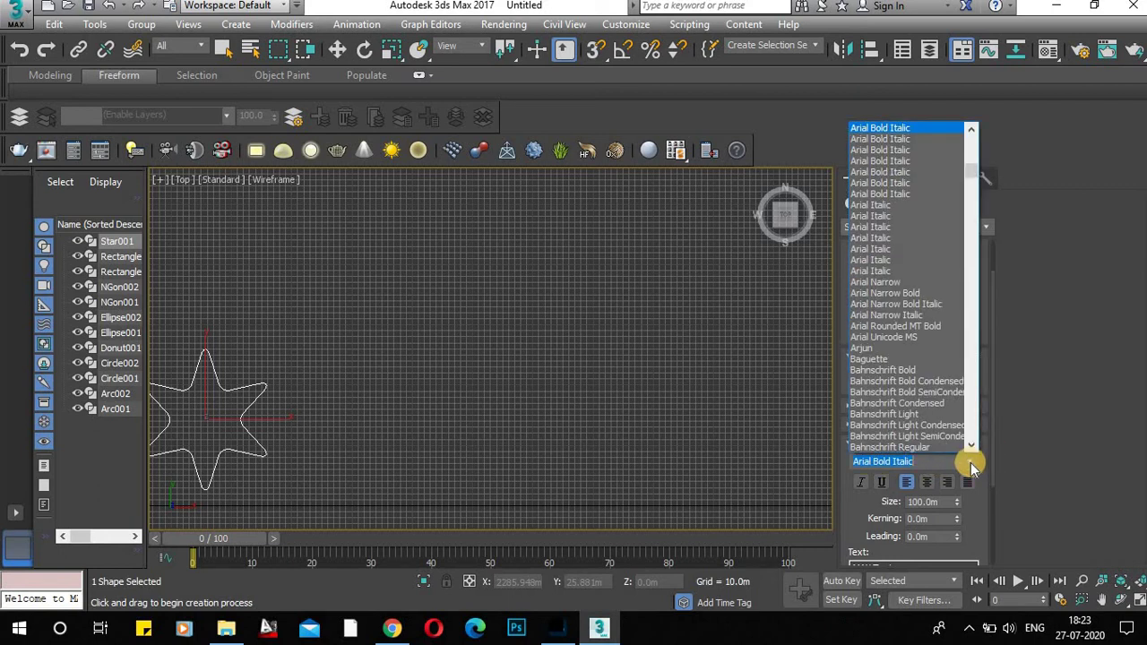
type("t")
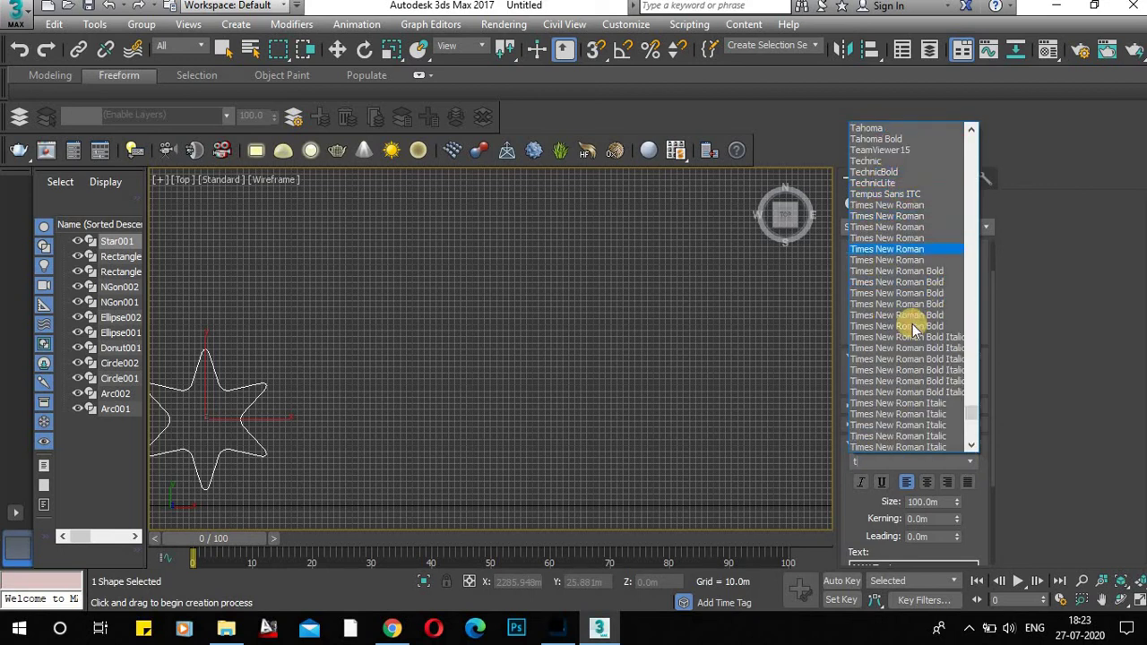
left_click(921, 403)
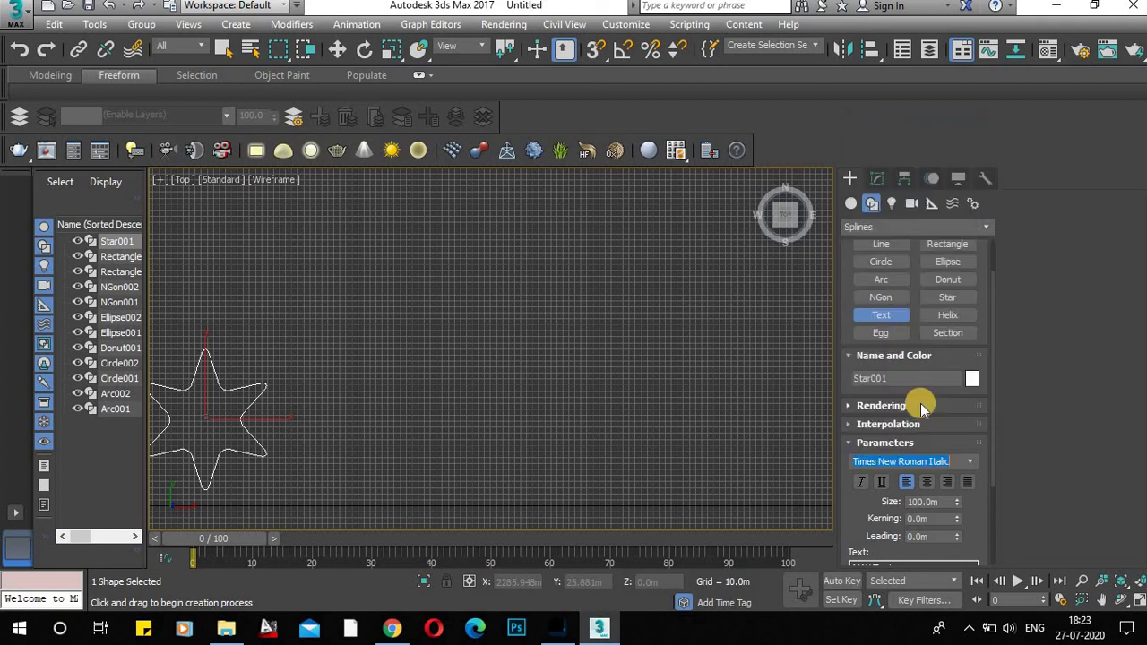
left_click(957, 498)
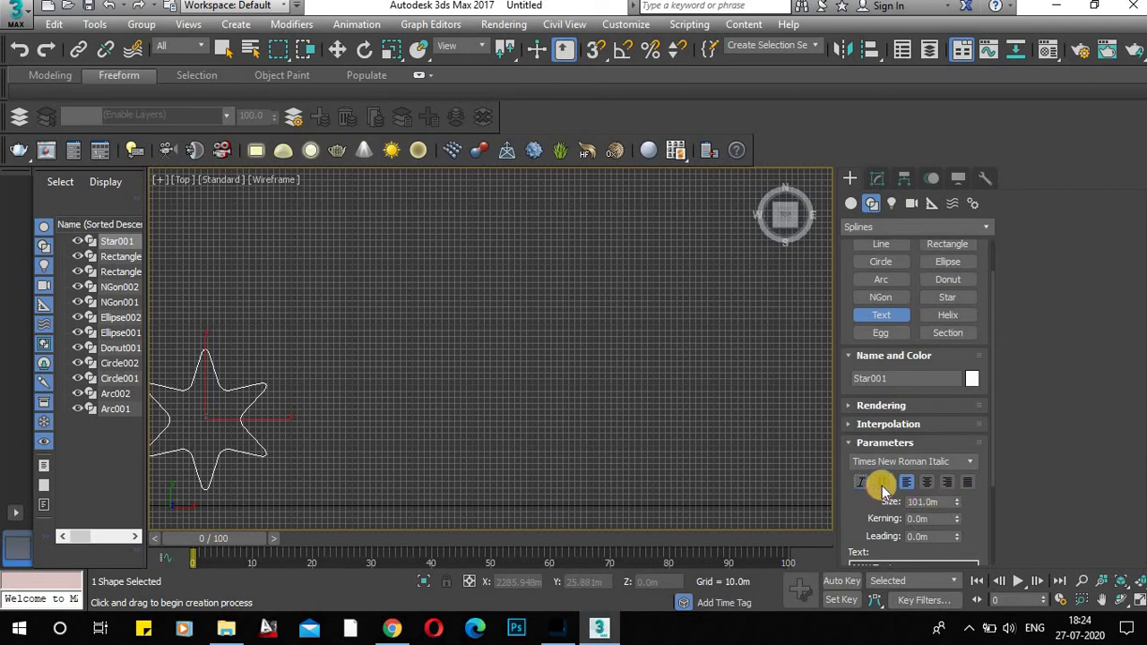
Replace the default text with "Build your world with AJ" and place it in the Top view beside the star.
scroll(974, 484, "down", 3)
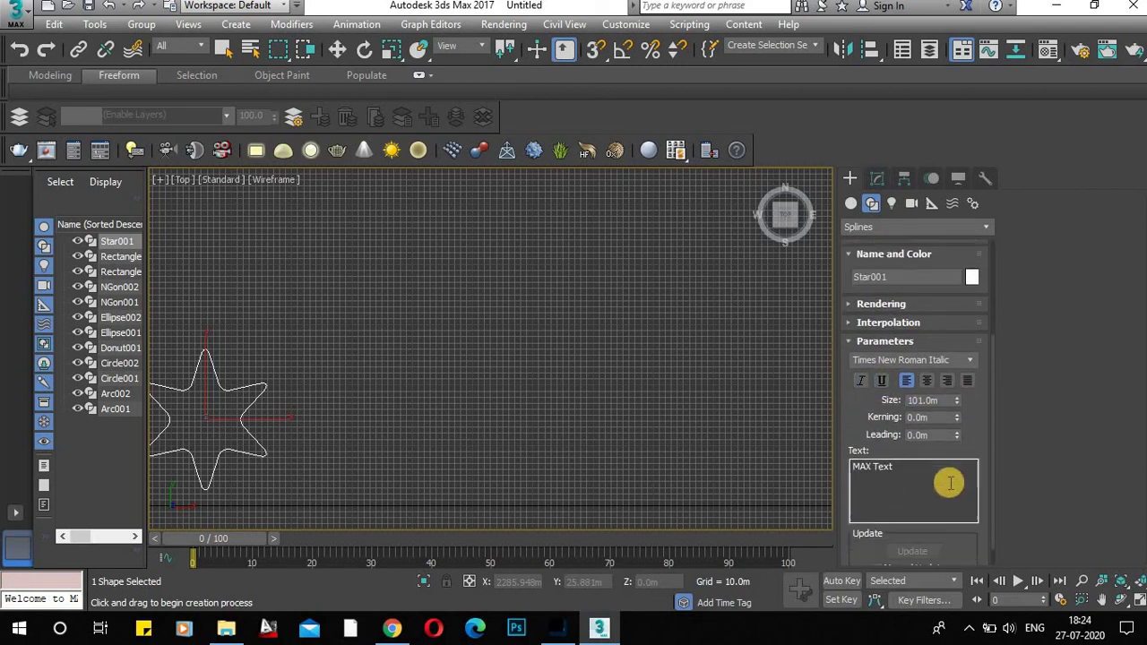
left_click(849, 471)
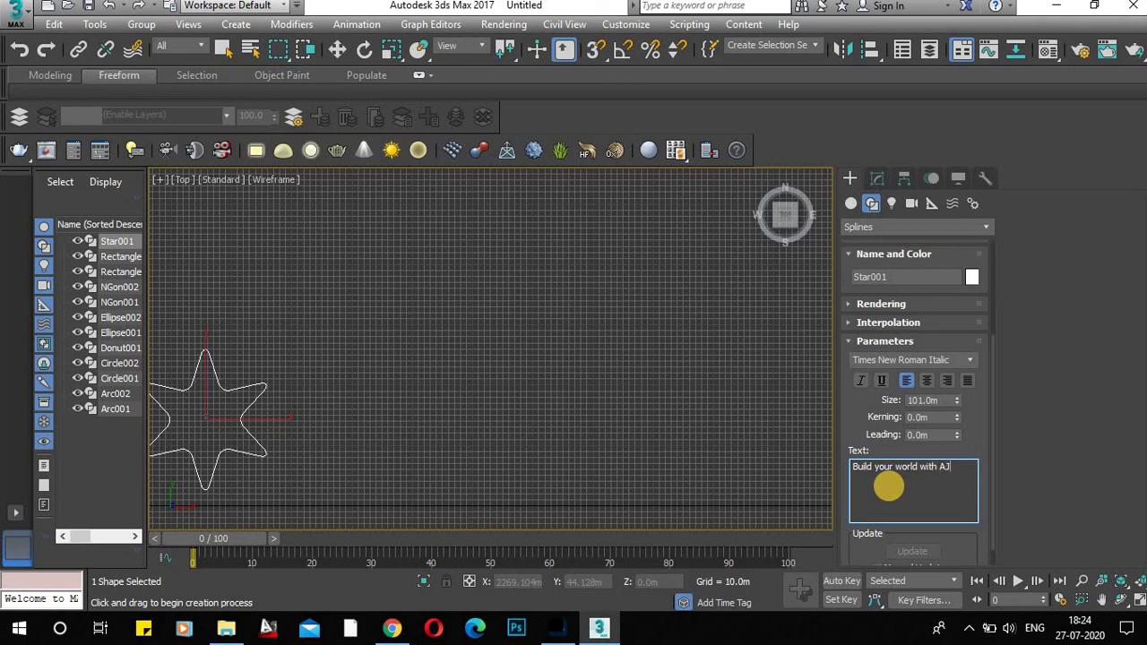
left_click(461, 332)
scroll(504, 341, "down", 2)
middle_click_drag(364, 379, 375, 389)
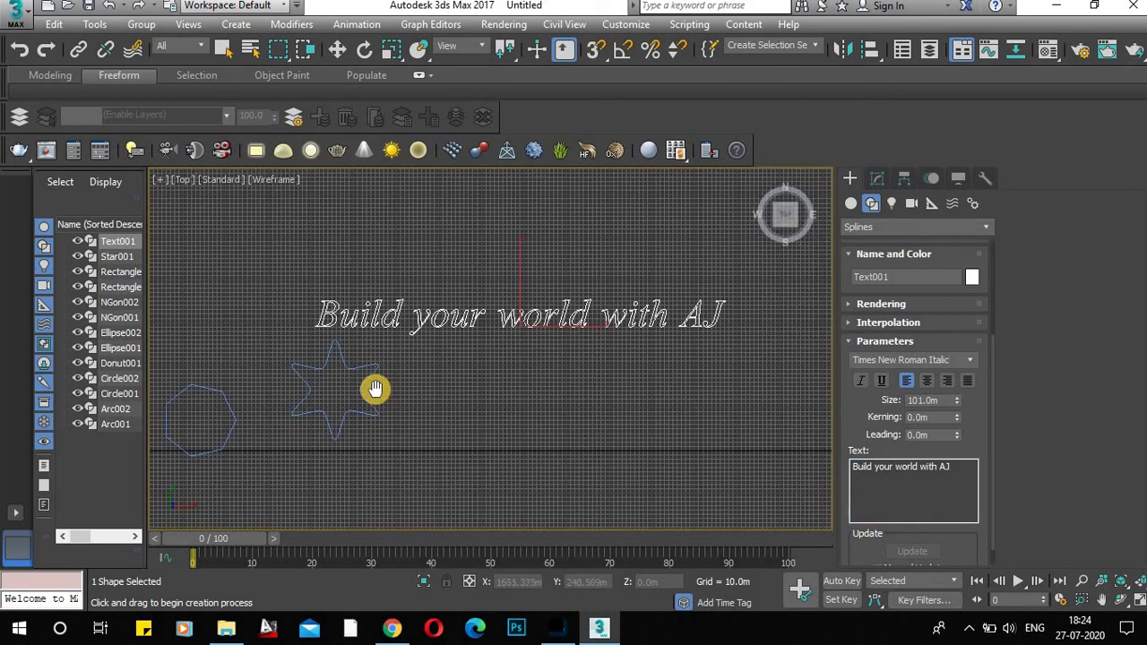
scroll(313, 389, "up", 2)
scroll(448, 341, "down", 2)
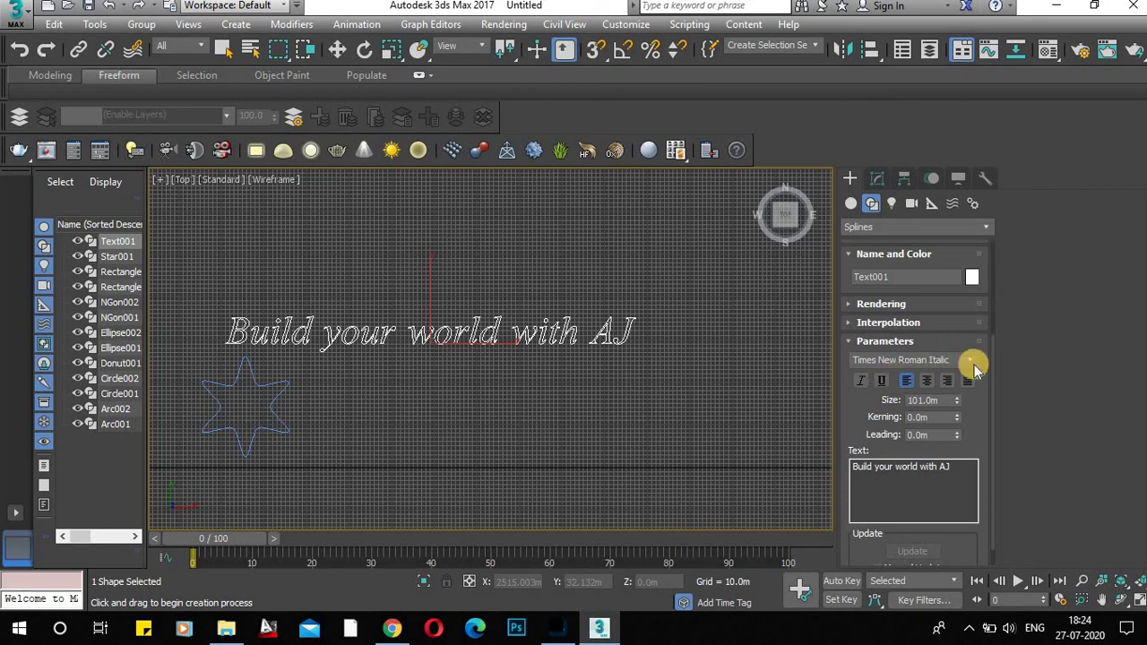
Try the underline and italic styles on the placed text, switching each one off again.
left_click(881, 381)
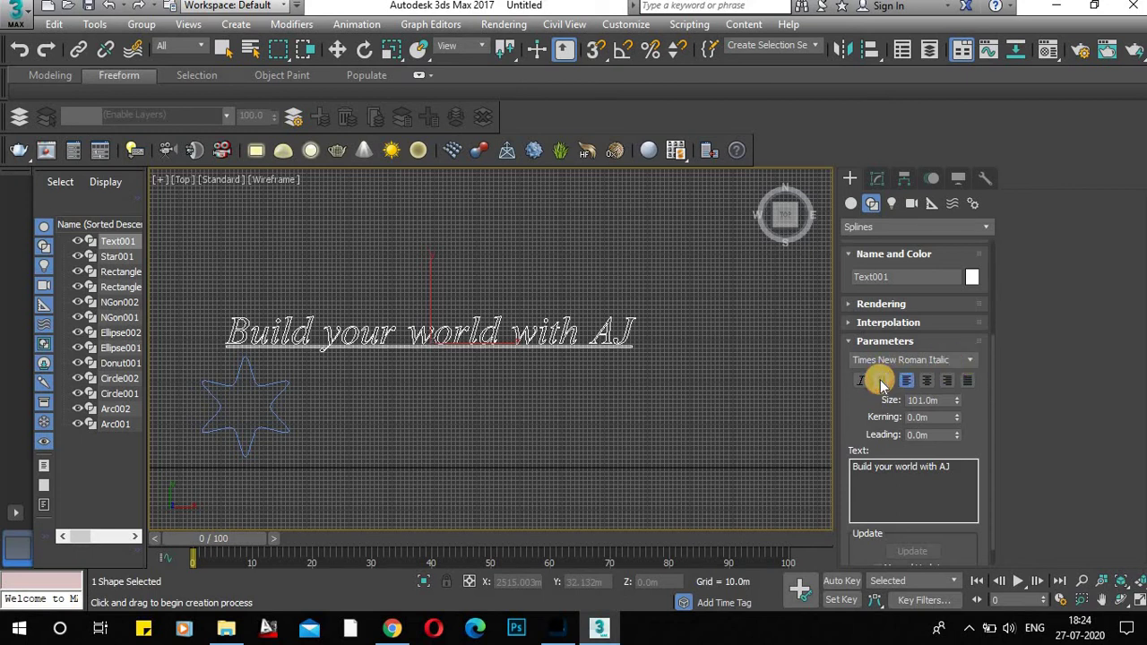
left_click(878, 383)
left_click(863, 386)
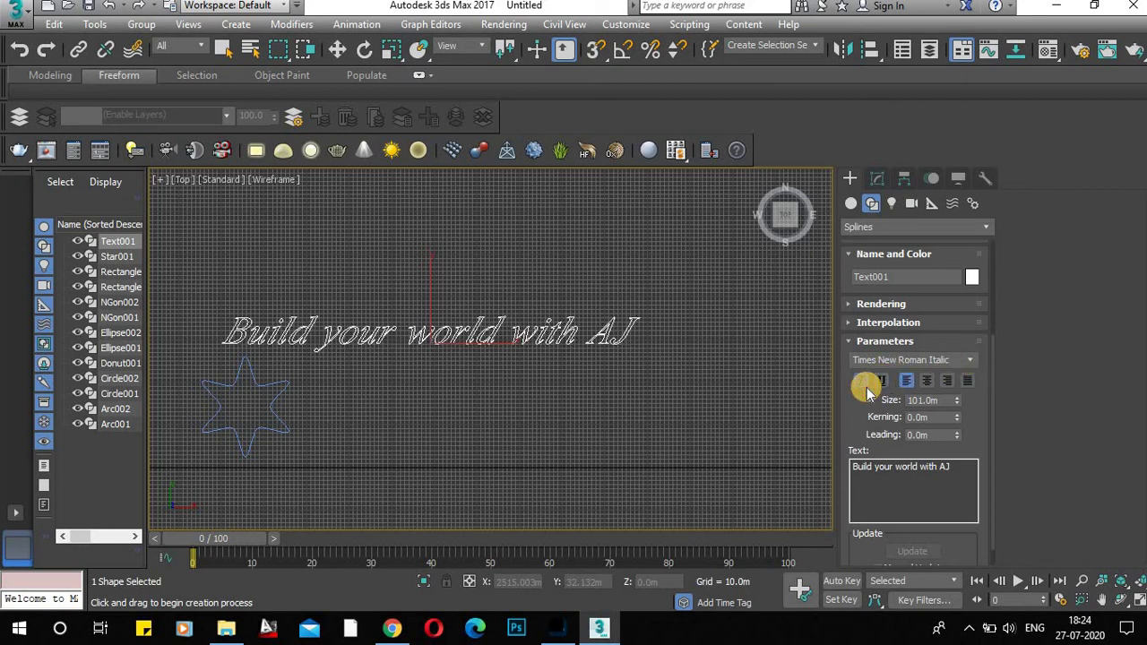
left_click(863, 383)
left_click(915, 417)
scroll(921, 443, "down", 1)
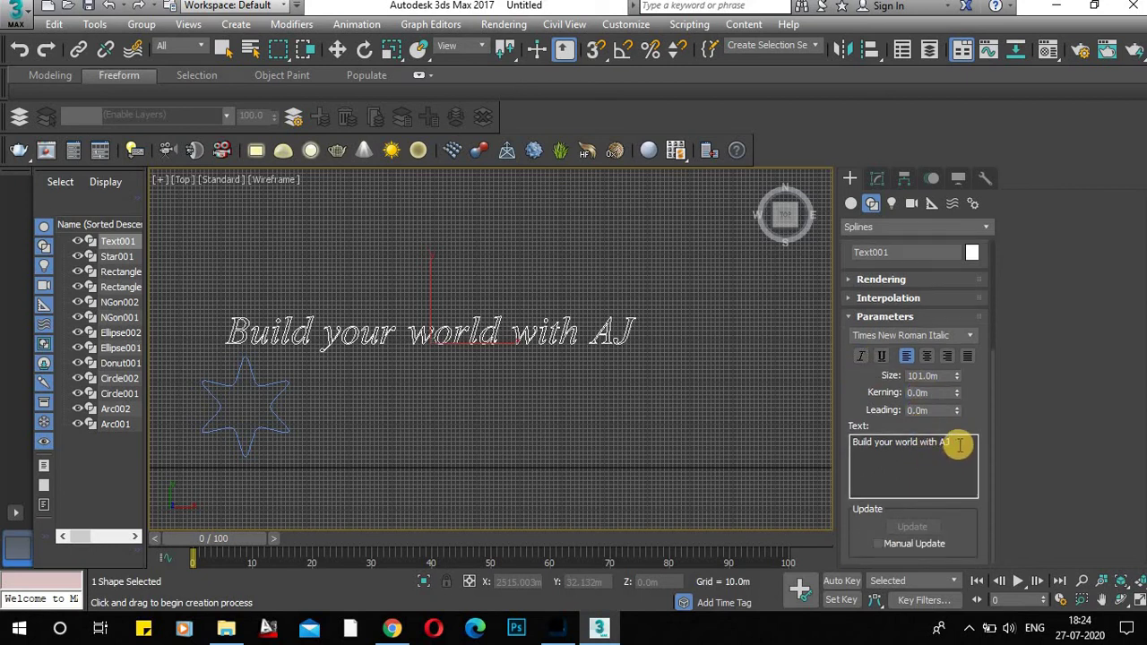
left_click(958, 443)
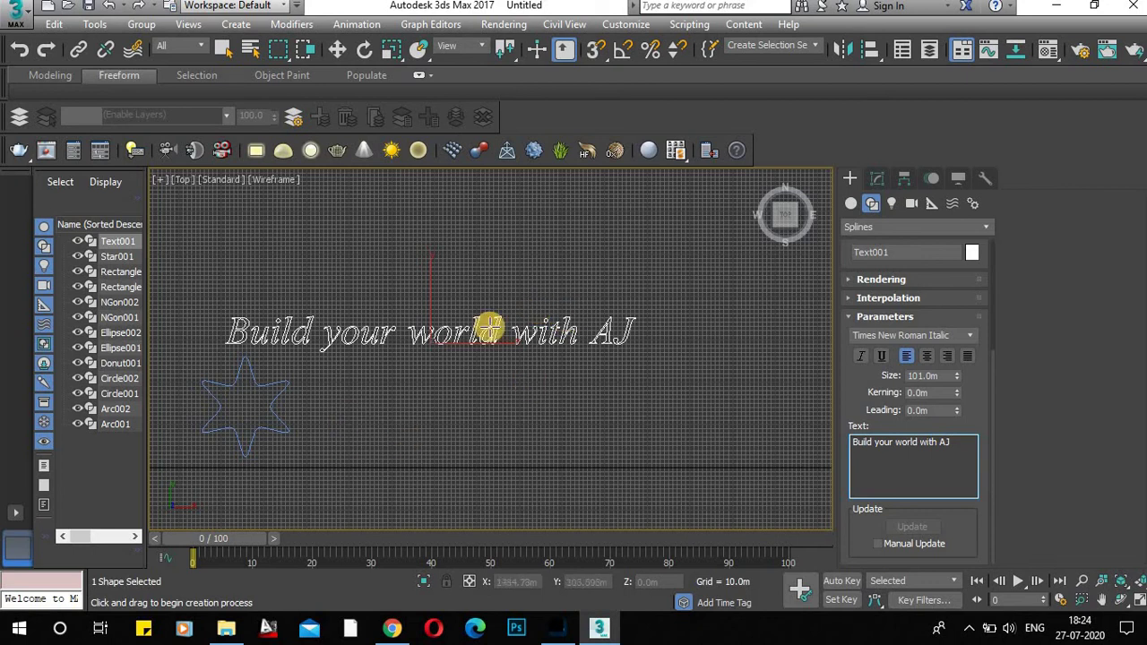
Create a helix in the Perspective view with Radius 1 about 24 m, Radius 2 about 36 m and height about 25 m.
scroll(823, 406, "up", 2)
scroll(966, 358, "up", 7)
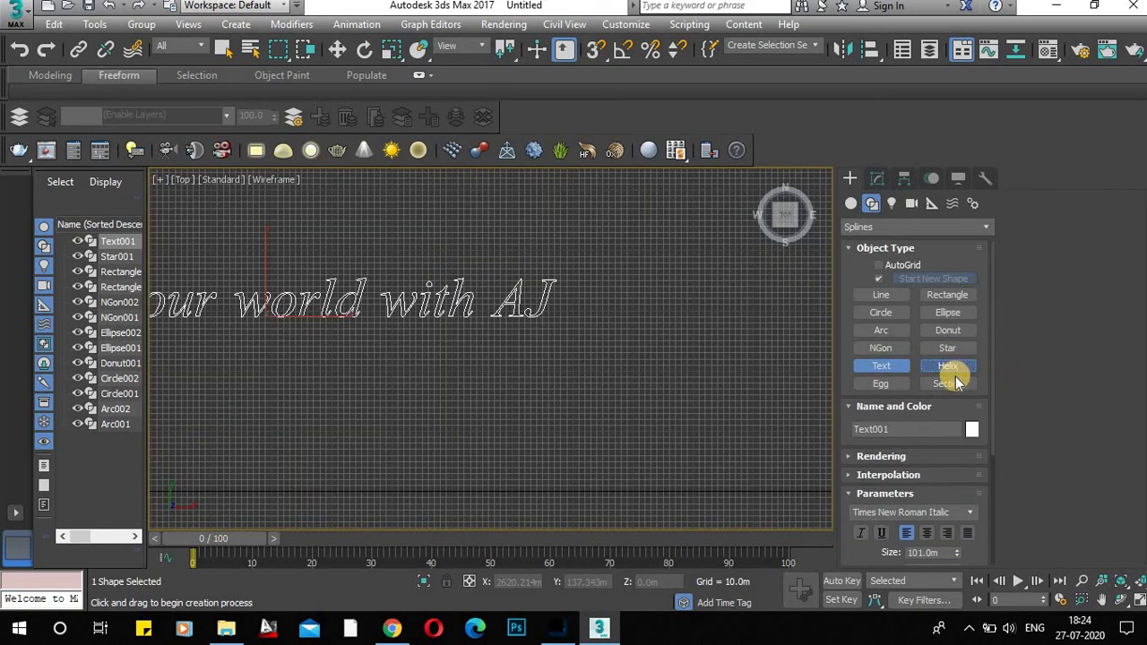
left_click(949, 367)
middle_click_drag(493, 391, 463, 430)
key("alt+w")
left_click(573, 395)
scroll(642, 405, "down", 3)
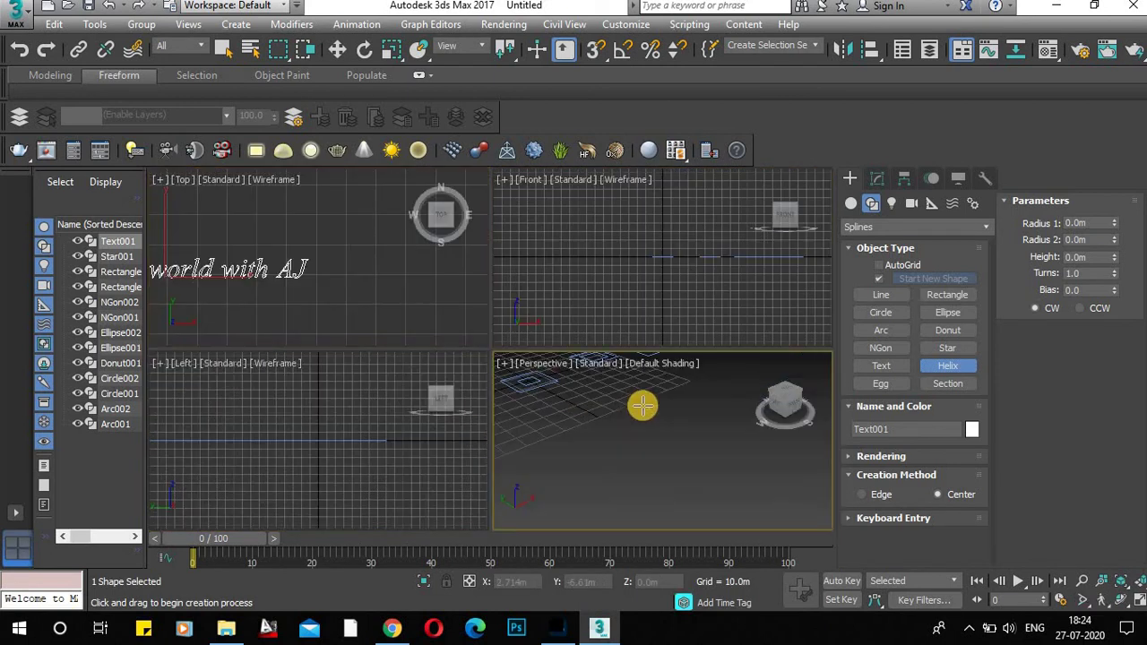
key("alt+w")
scroll(489, 366, "up", 5)
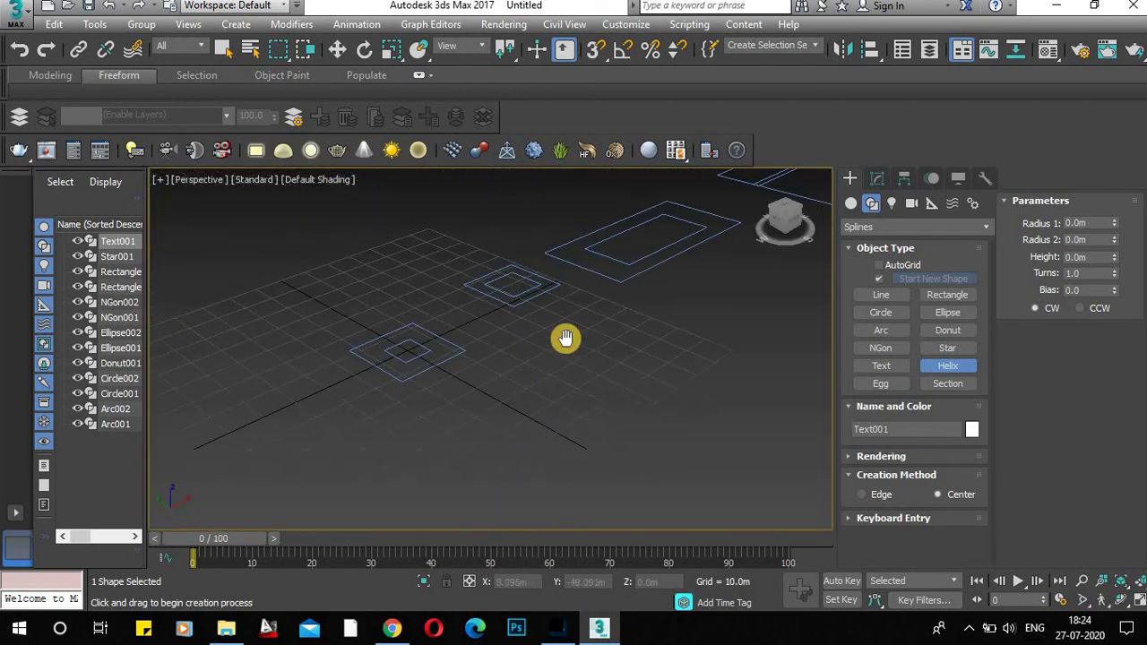
middle_click_drag(475, 322, 606, 421, "alt")
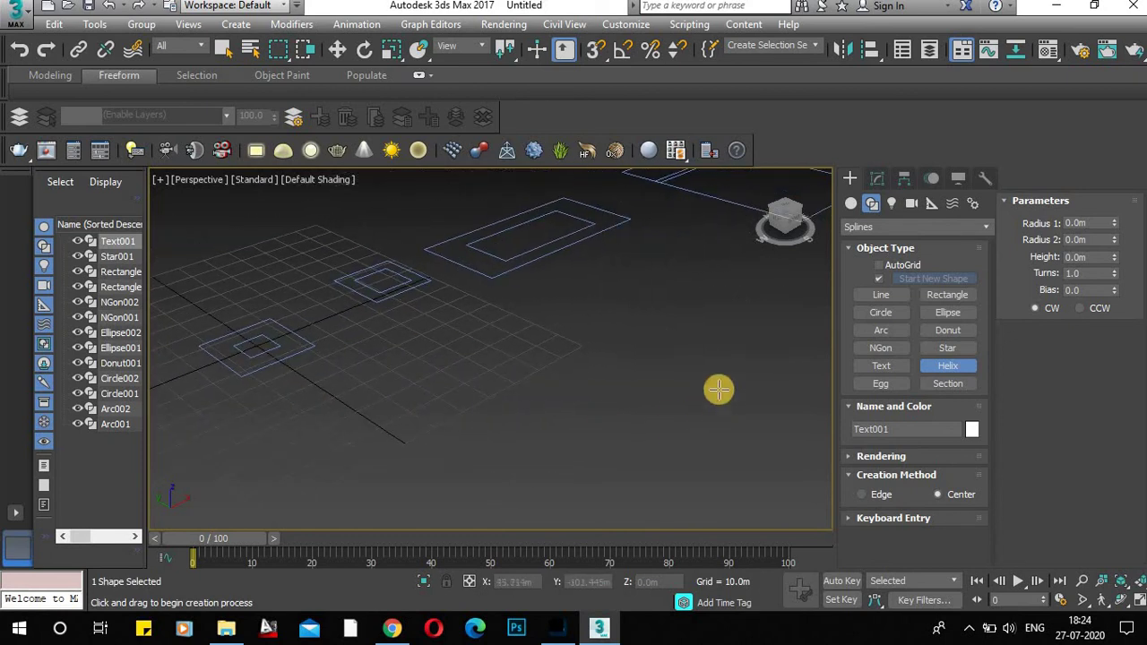
left_click_drag(564, 381, 635, 418)
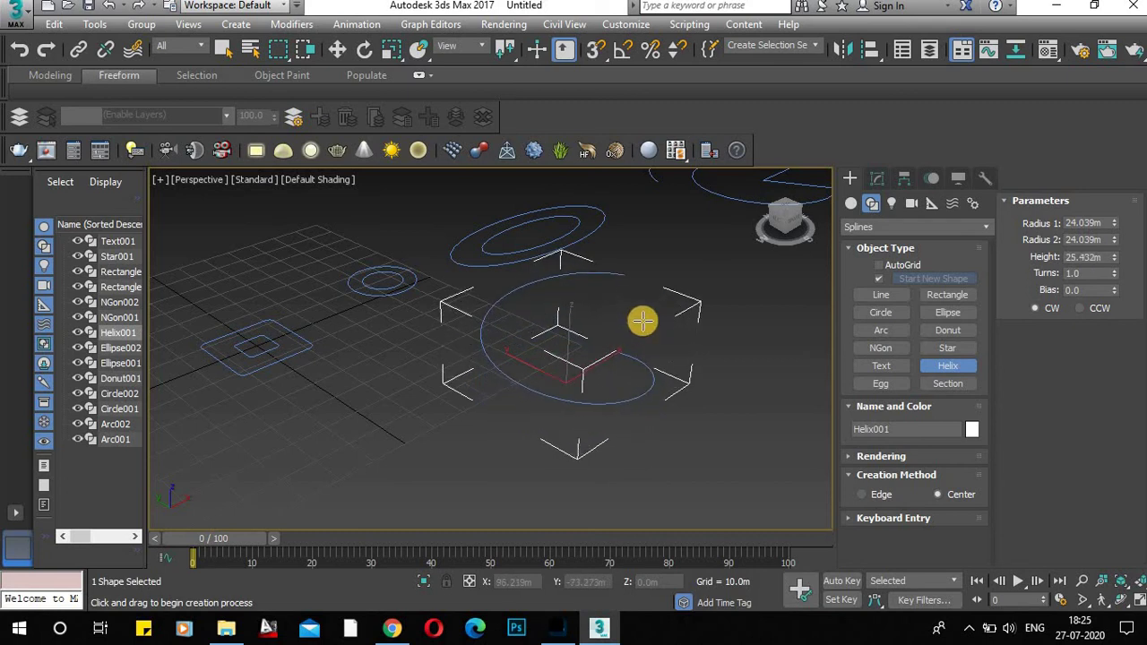
left_click(663, 274)
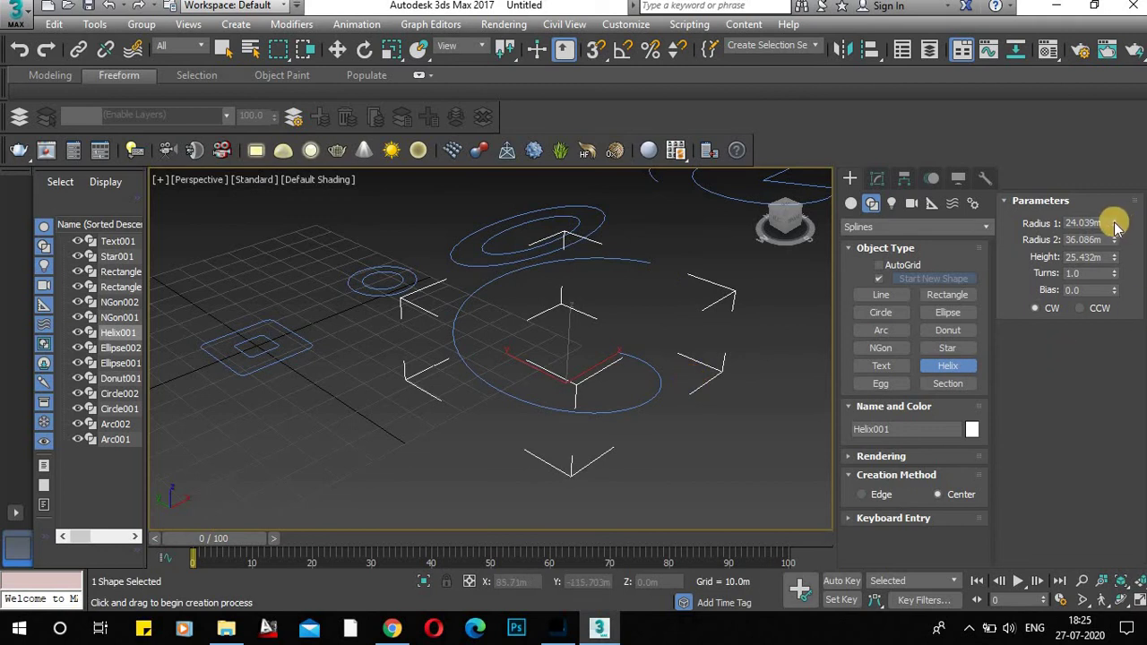
Set the helix to Radius 1 35.578 m, Radius 2 37.89 m, Height 37.639 m, 3 turns and counter-clockwise direction.
mouse_move(1115, 221)
left_mouse_down()
mouse_move(1117, 152)
mouse_move(1117, 235)
mouse_move(1116, 176)
mouse_move(1127, 235)
mouse_move(1116, 174)
mouse_move(1115, 242)
mouse_move(1103, 172)
mouse_move(1102, 215)
left_mouse_up()
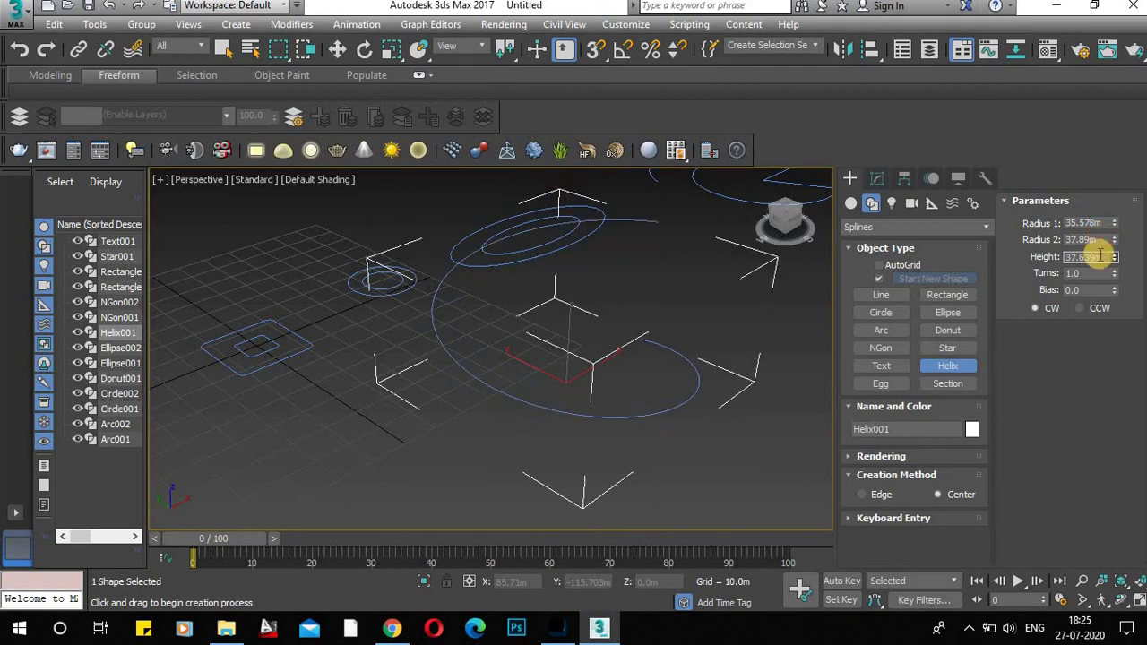
middle_click_drag(802, 391, 772, 426)
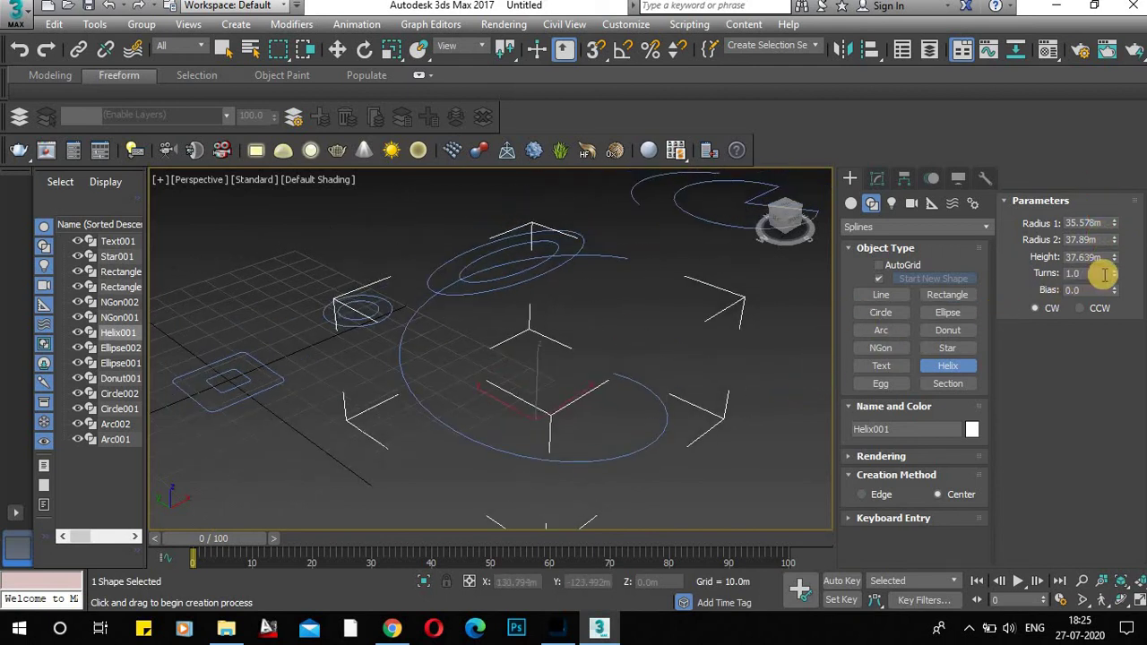
left_click(1114, 270)
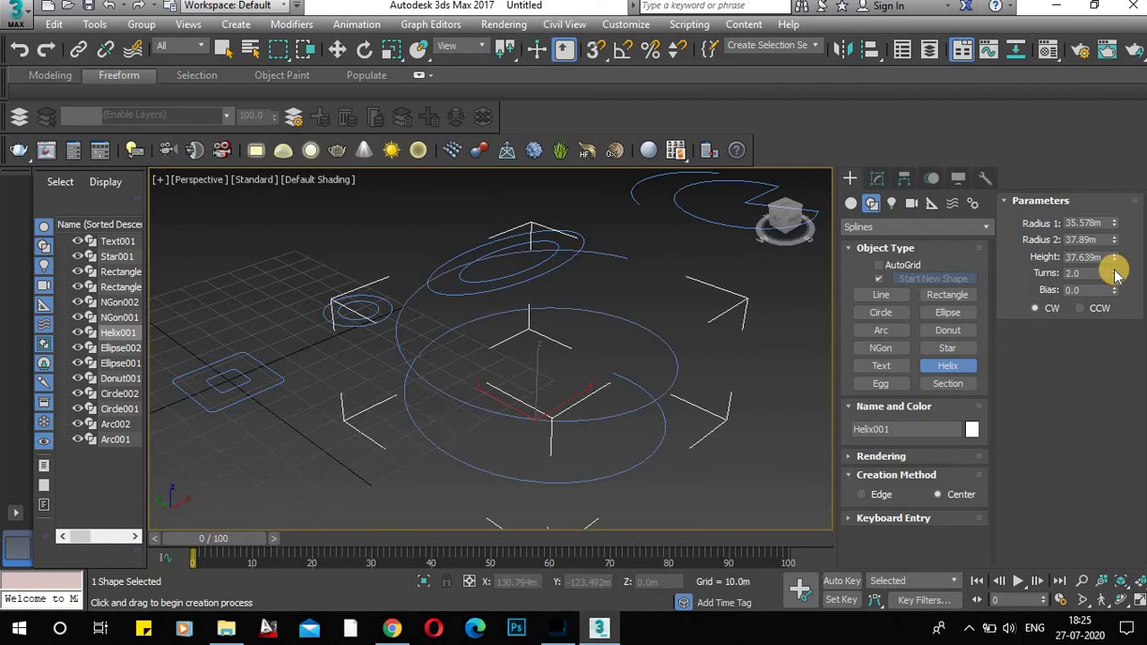
left_click(1114, 269)
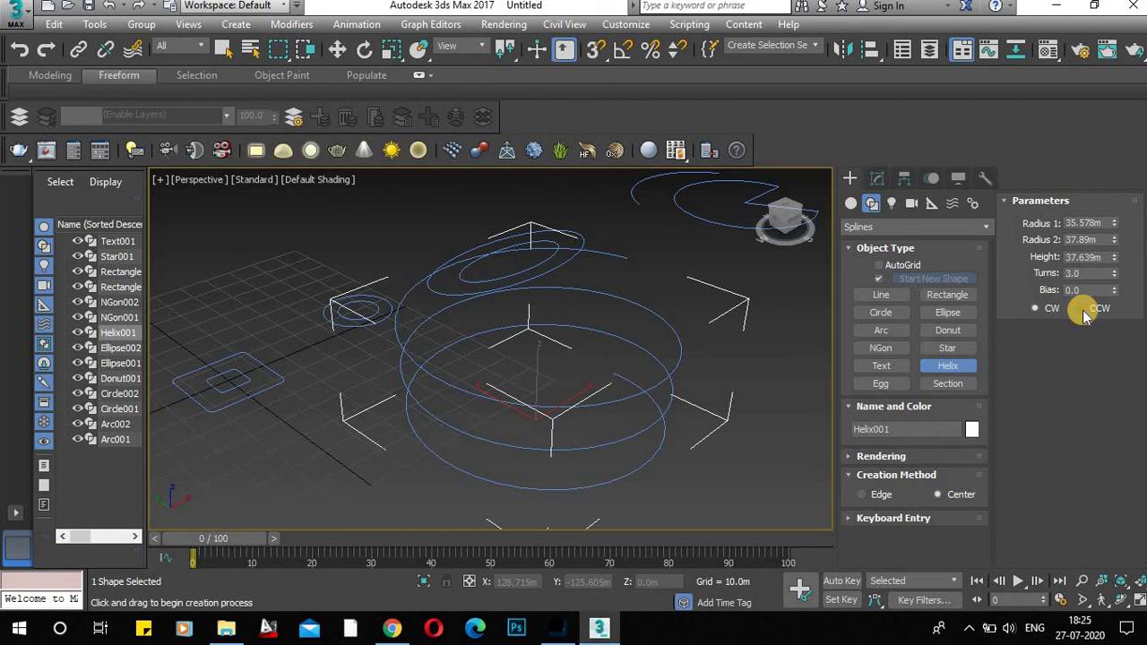
left_click(1082, 309)
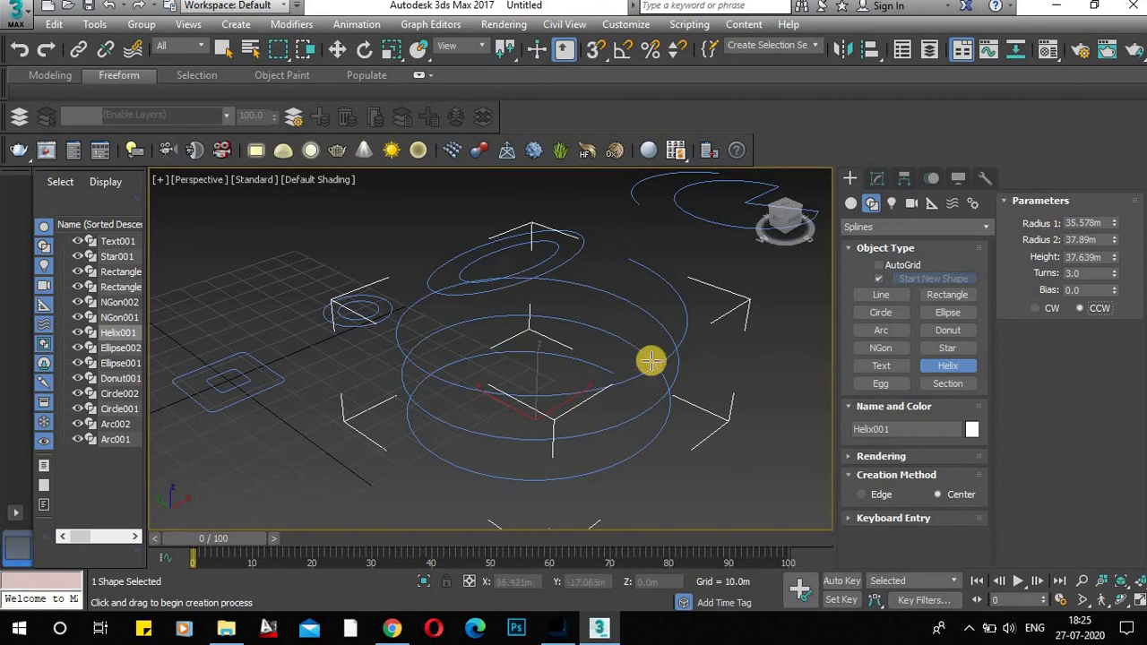
Draw an outlined egg about 409 m long and 272 m wide in the Top view, in the empty area beyond the text.
middle_click_drag(706, 330, 594, 342)
key("alt+w")
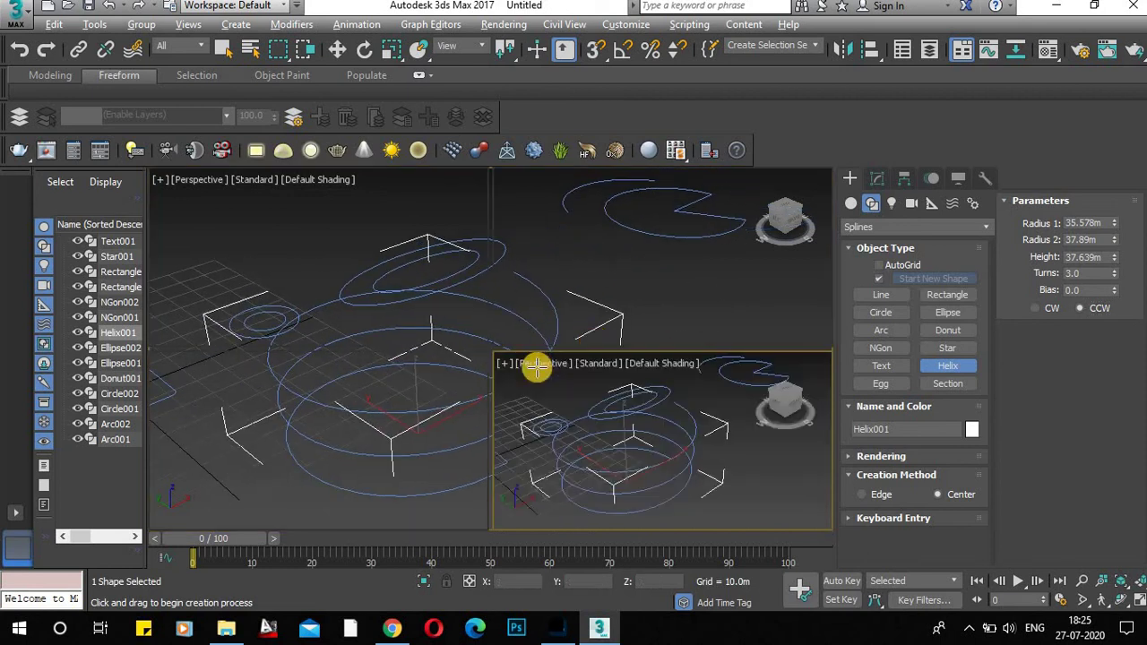
left_click(463, 317)
key("alt+w")
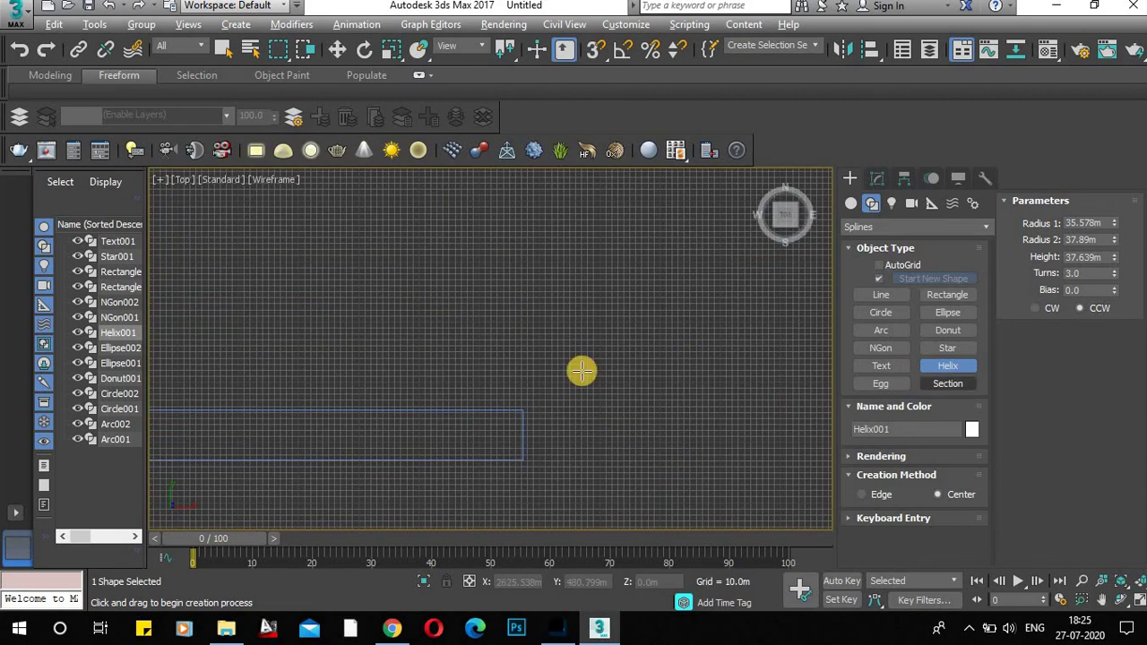
scroll(556, 336, "down", 5)
scroll(422, 314, "down", 2)
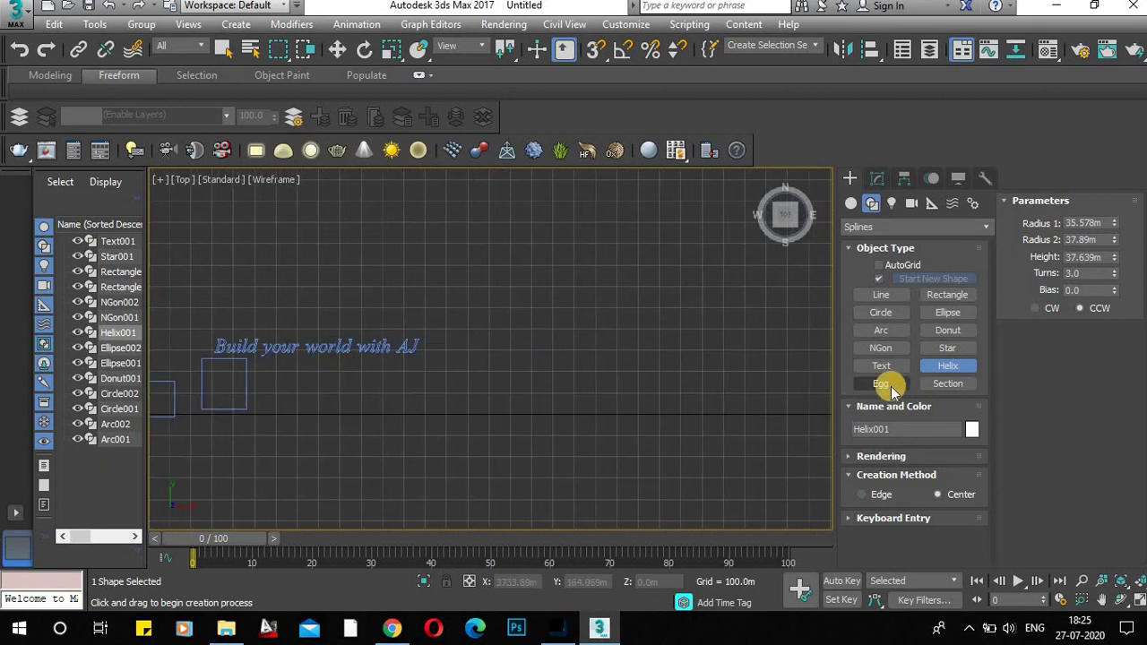
left_click(880, 382)
middle_click_drag(474, 338, 543, 361)
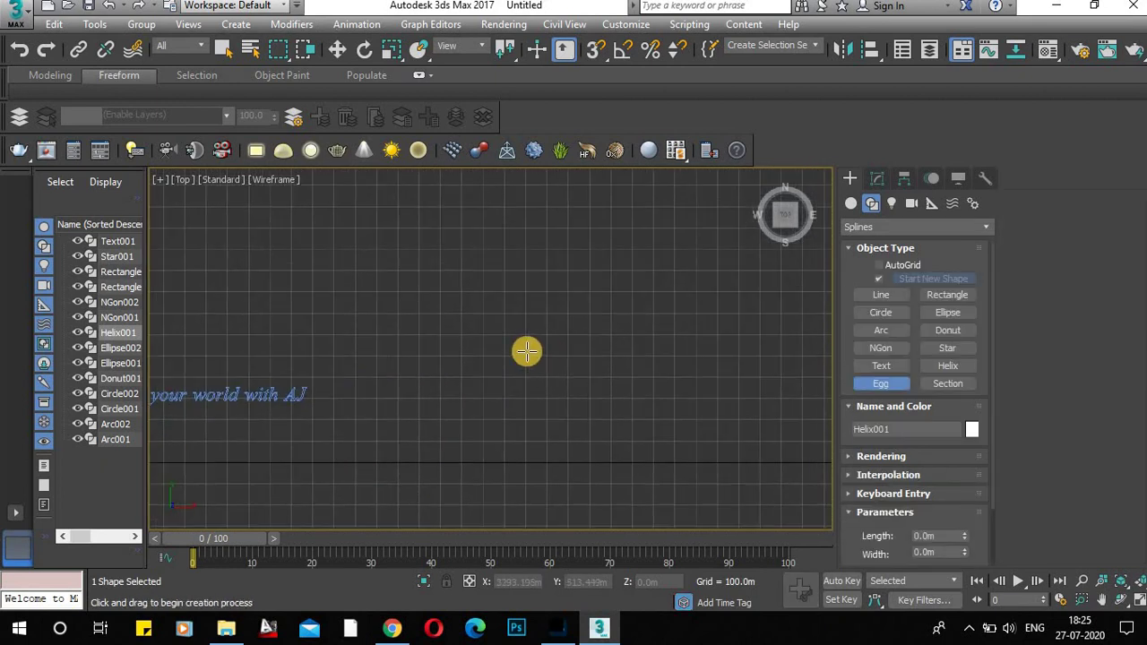
scroll(410, 341, "up", 4)
left_click_drag(389, 328, 494, 325)
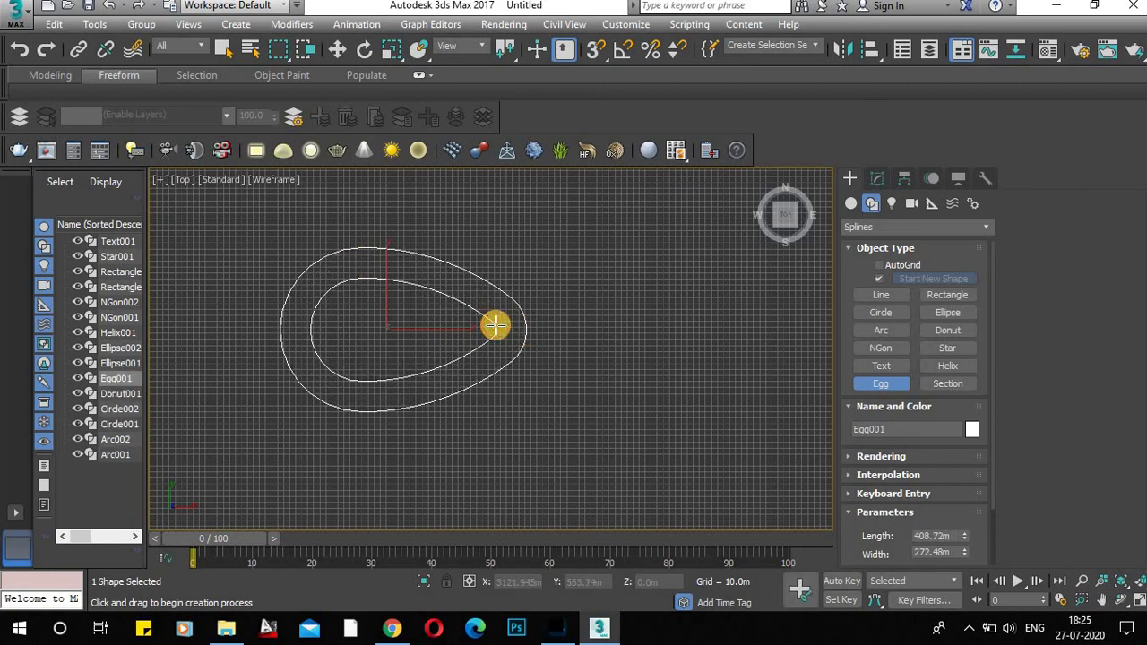
Open the egg's Keyboard Entry settings and enlarge the egg to a length of 553.87 m and a width of 369.247 m.
scroll(948, 430, "down", 2)
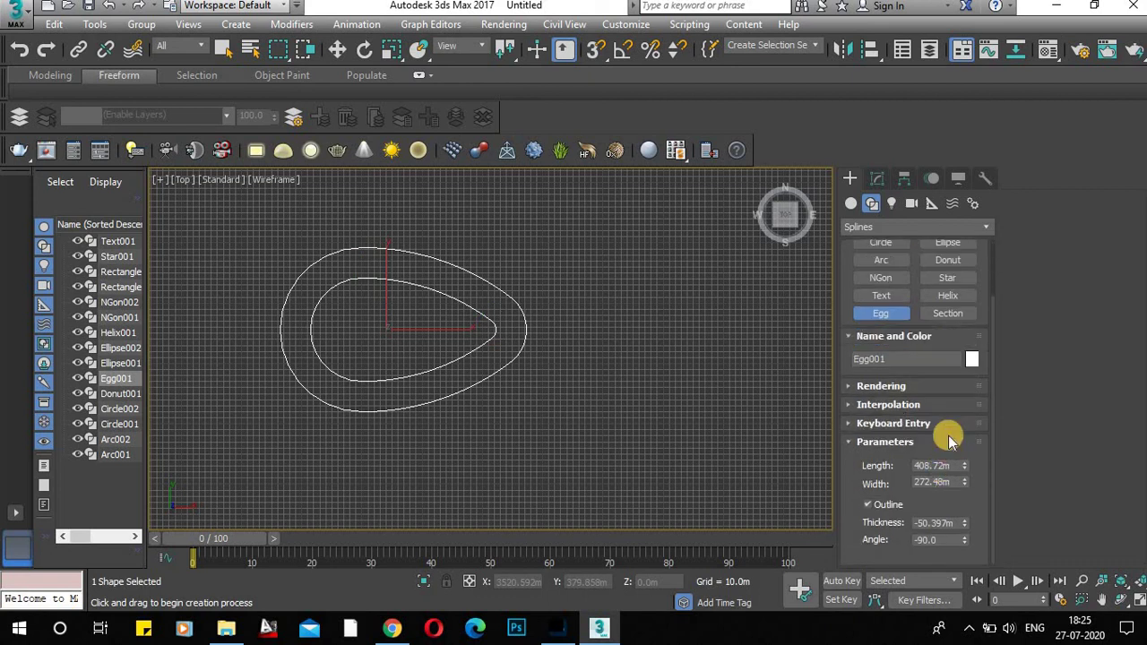
left_click(846, 422)
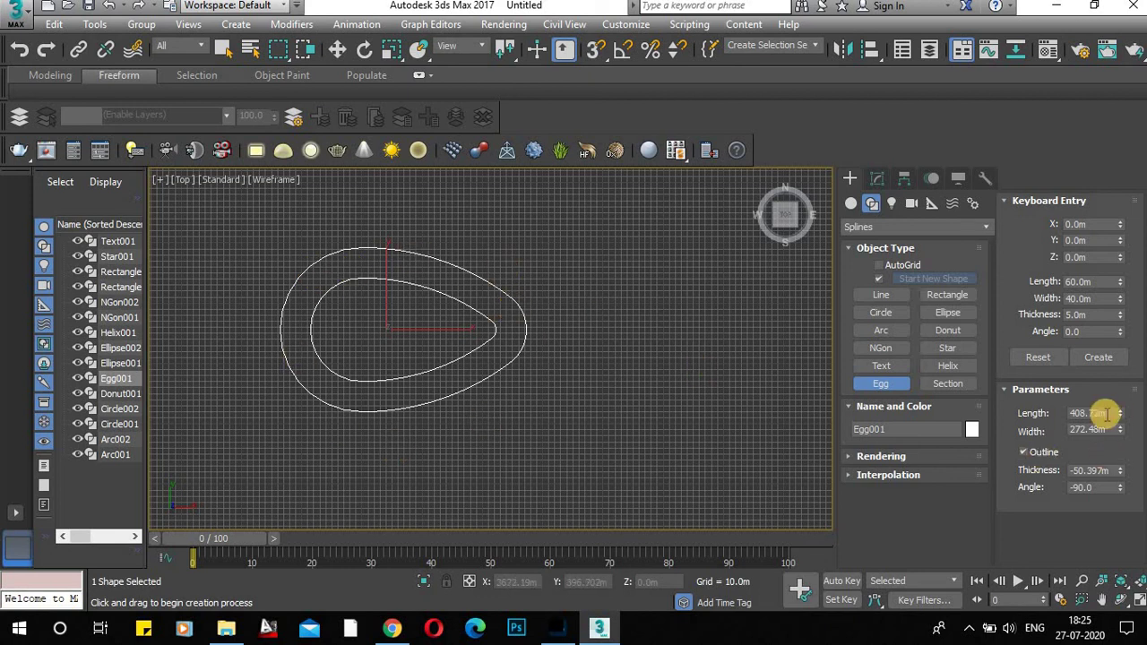
left_click_drag(1120, 413, 27, 591)
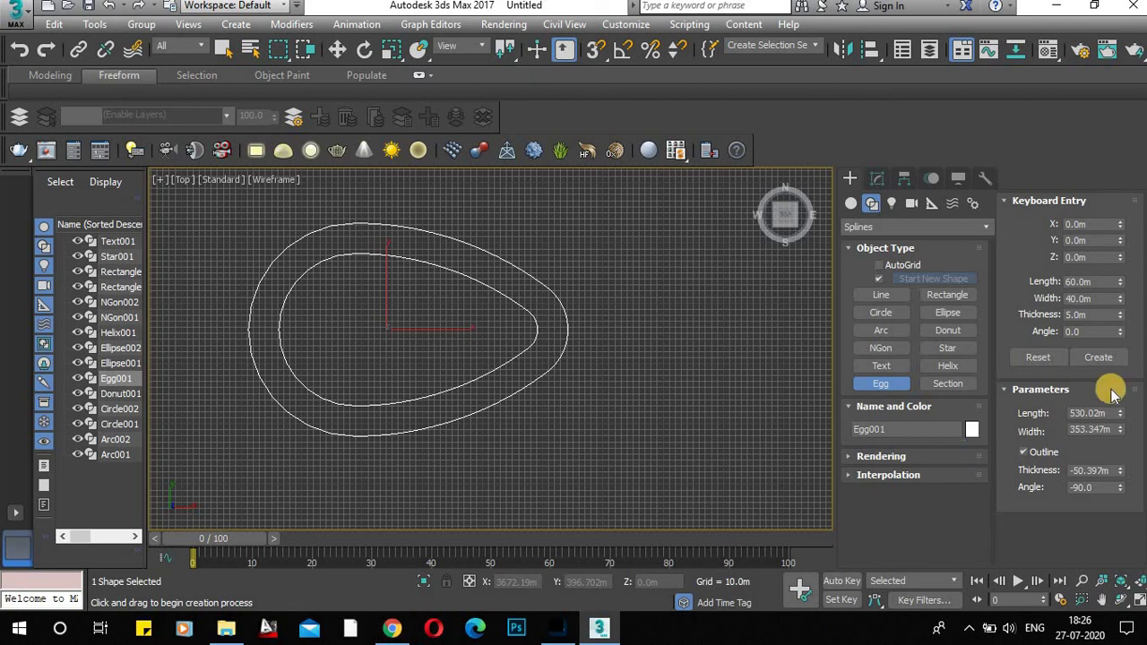
left_click_drag(1124, 430, 350, 435)
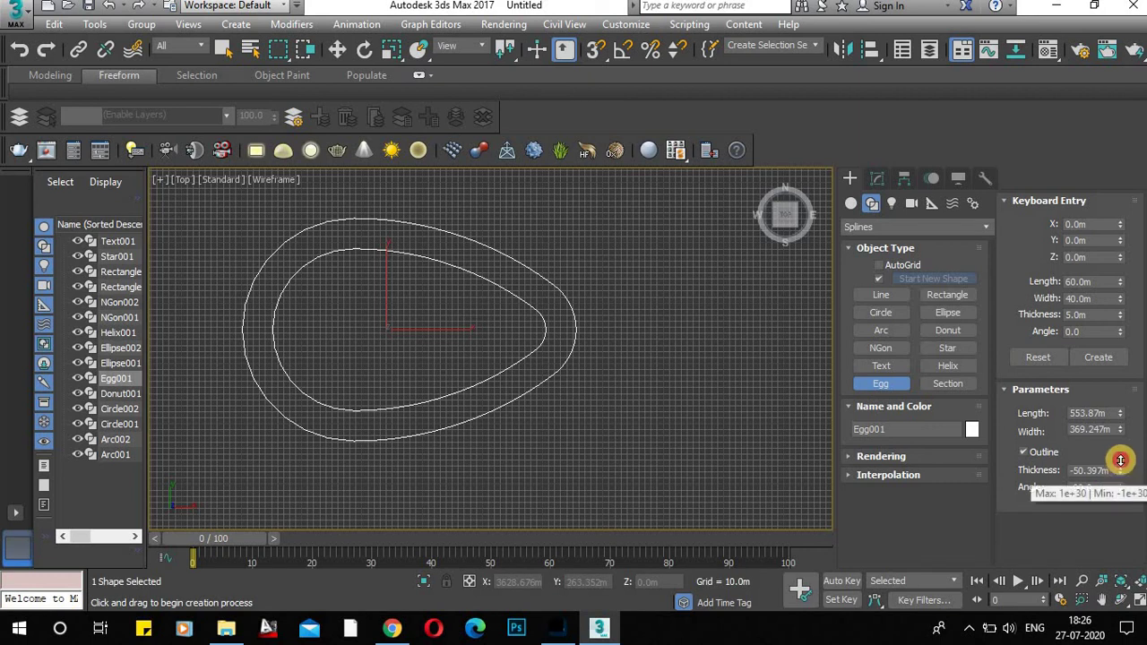
Set the egg's outline thickness to -25.897 m and its angle to -69.9.
left_click_drag(1120, 467, 1139, 262)
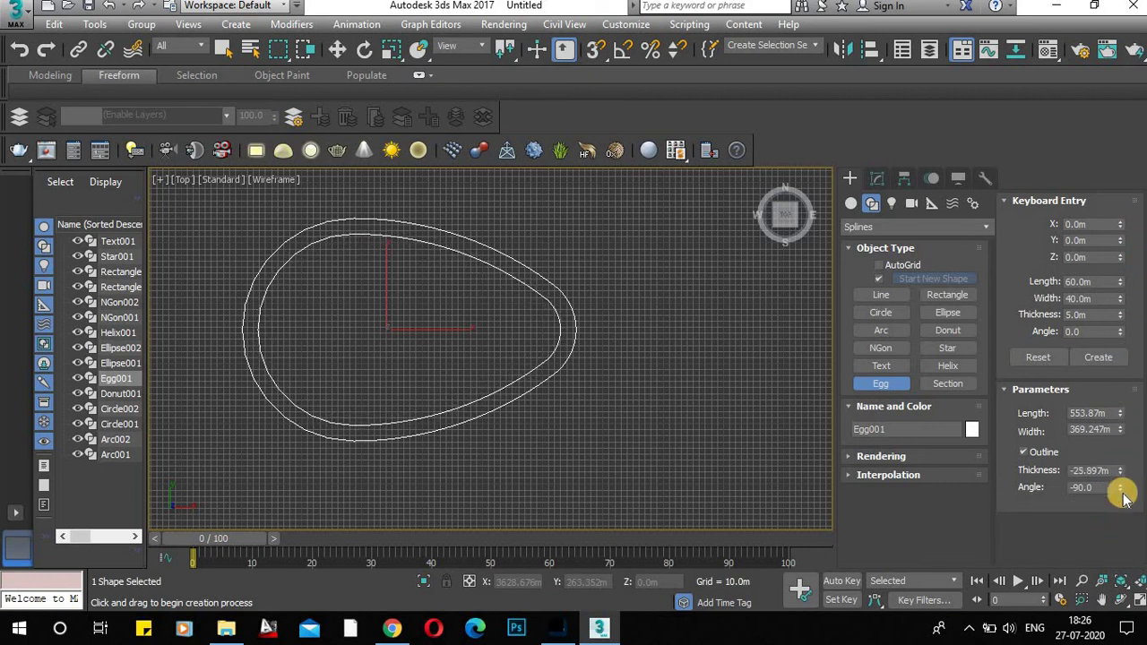
left_click_drag(1120, 486, 1143, 315)
left_click(869, 432)
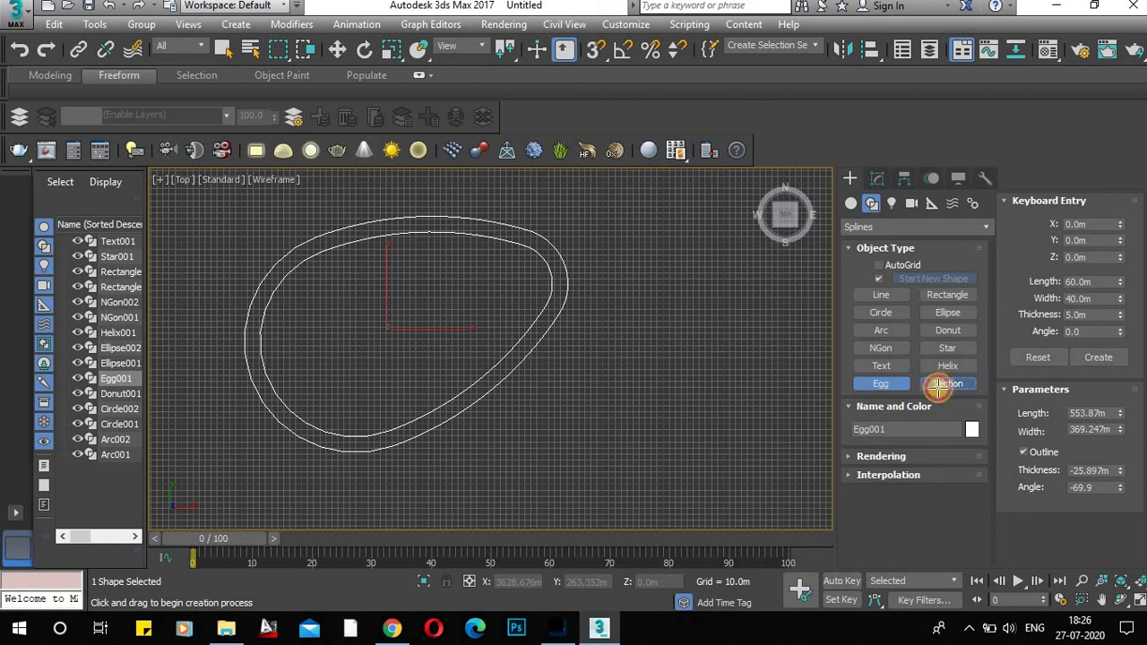
Start a Section shape in the Top view, with free space between the text and the egg.
left_click(937, 386)
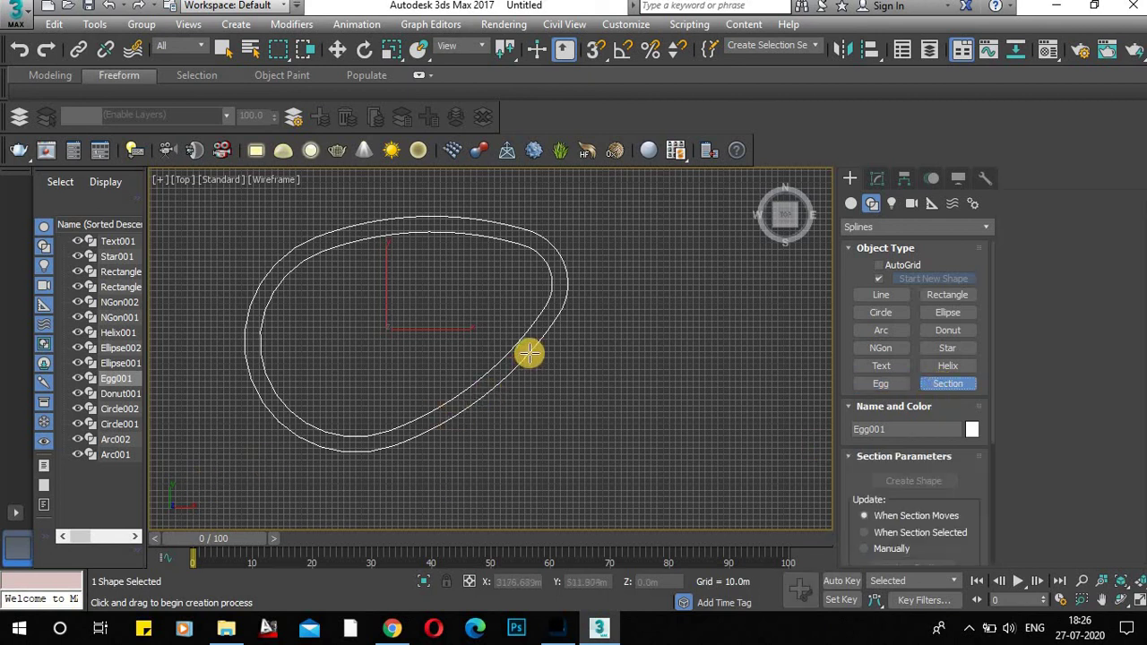
scroll(529, 351, "down", 3)
middle_click_drag(507, 371, 594, 346)
scroll(491, 358, "down", 4)
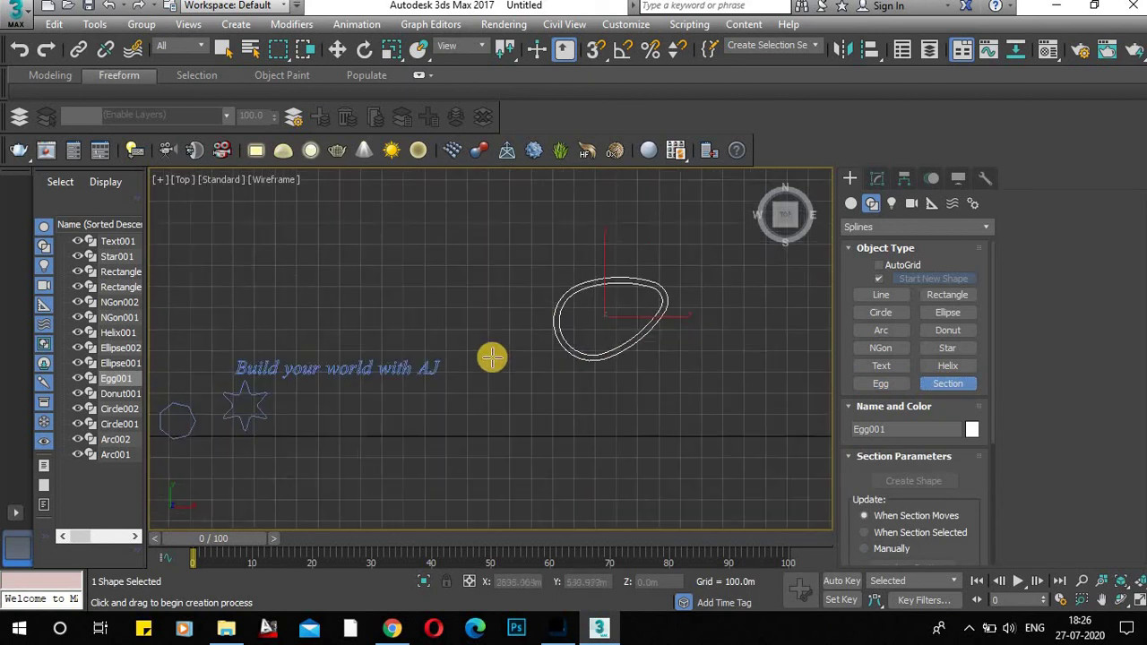